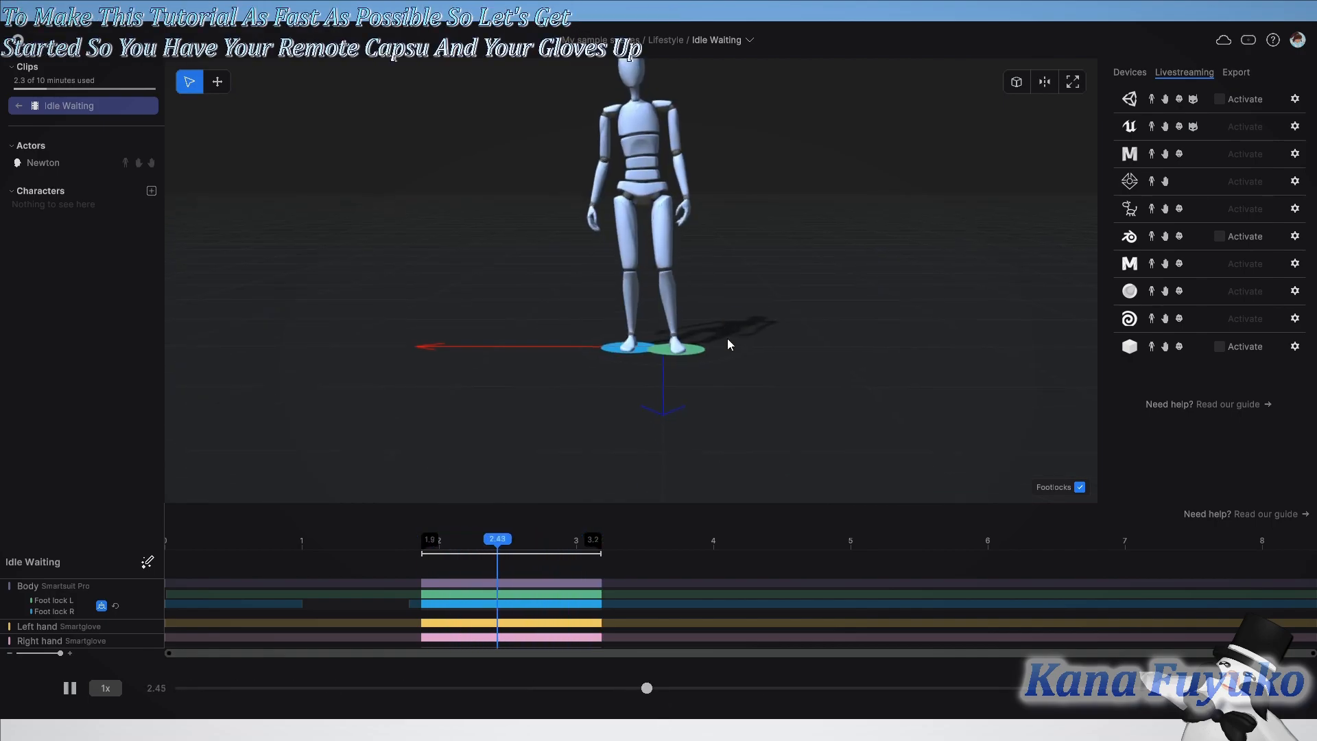
Step: Select the Newton actor in the 3D scene
scroll(729, 305, up, 3)
scroll(748, 310, down, 5)
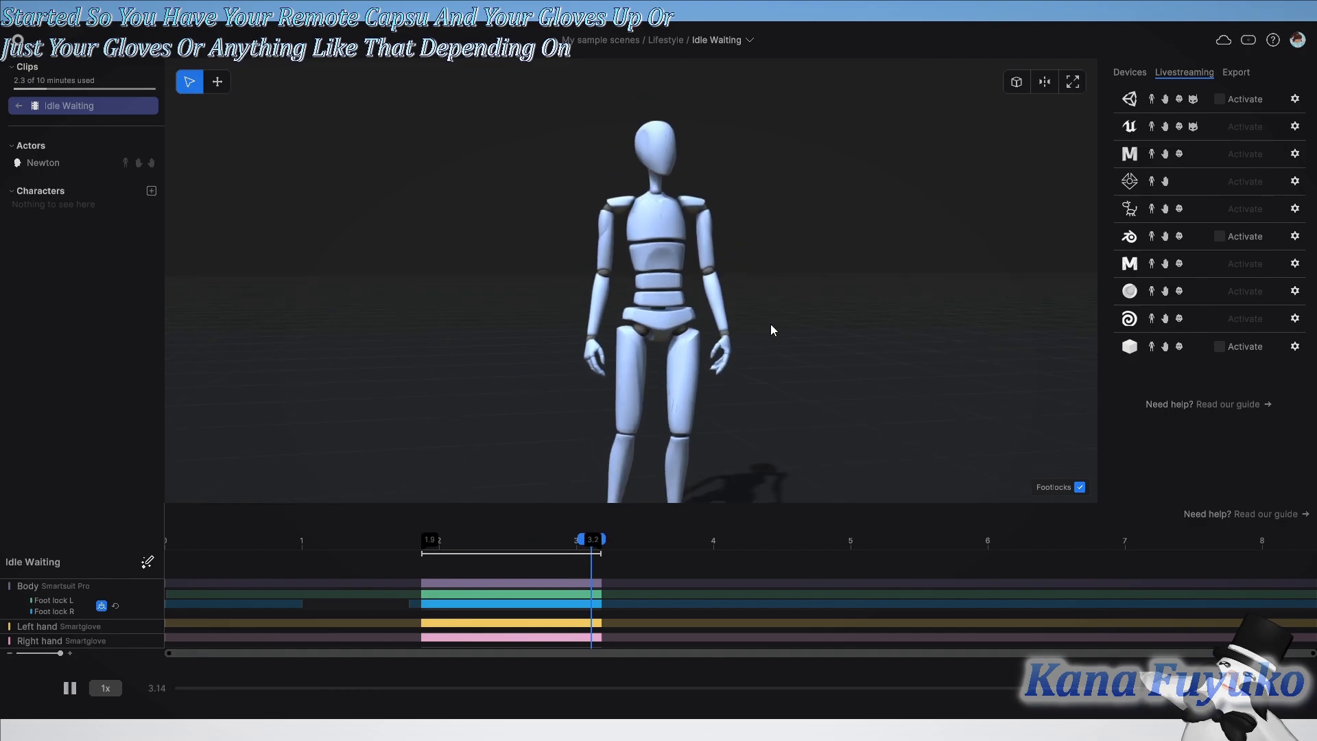
click(616, 257)
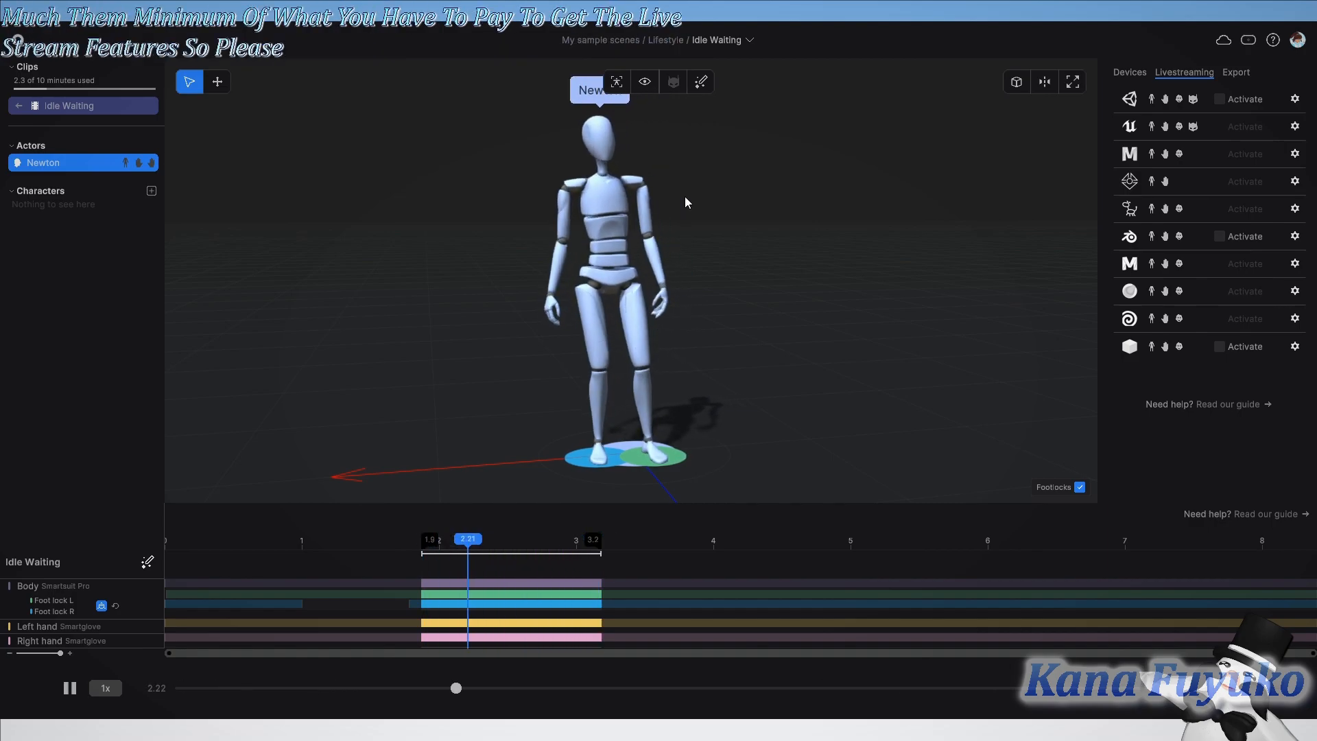
right_drag(685, 197, 481, 251)
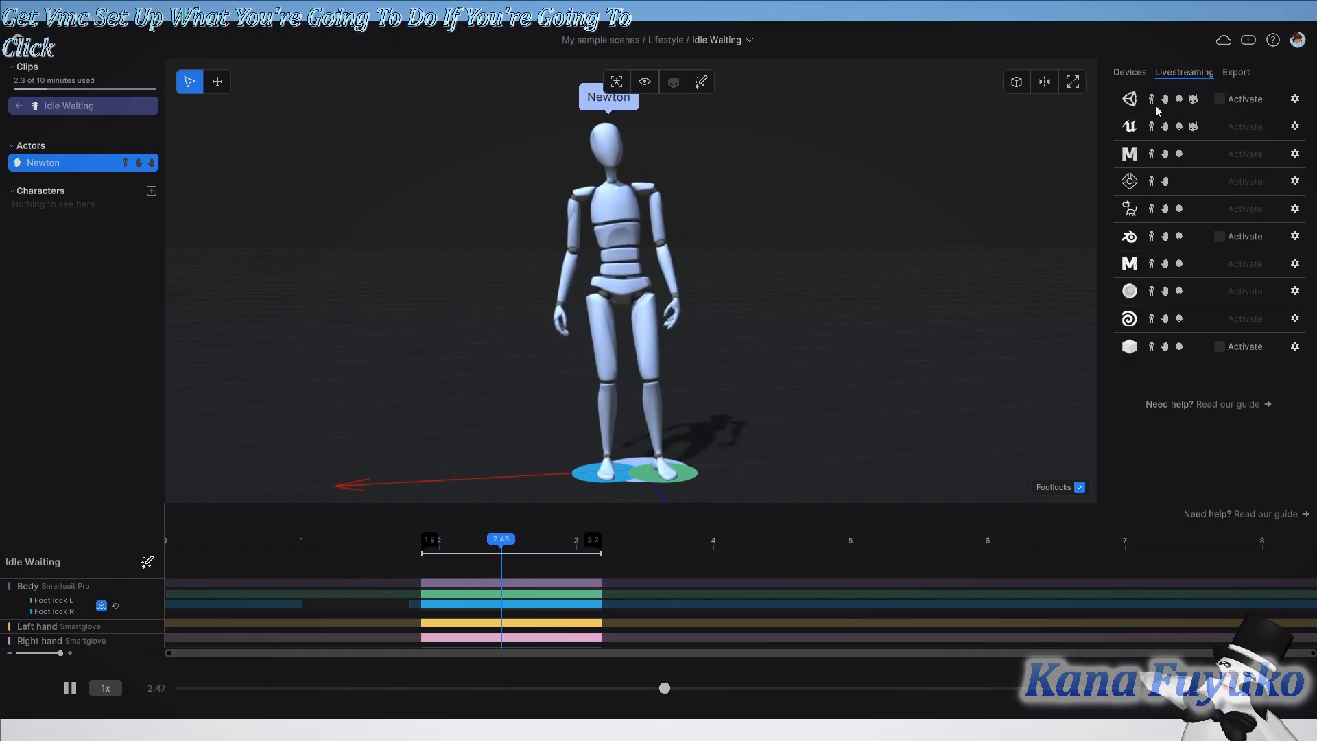
Step: Examine the Custom livestreaming connection's forward IP, port and data format
click(1294, 346)
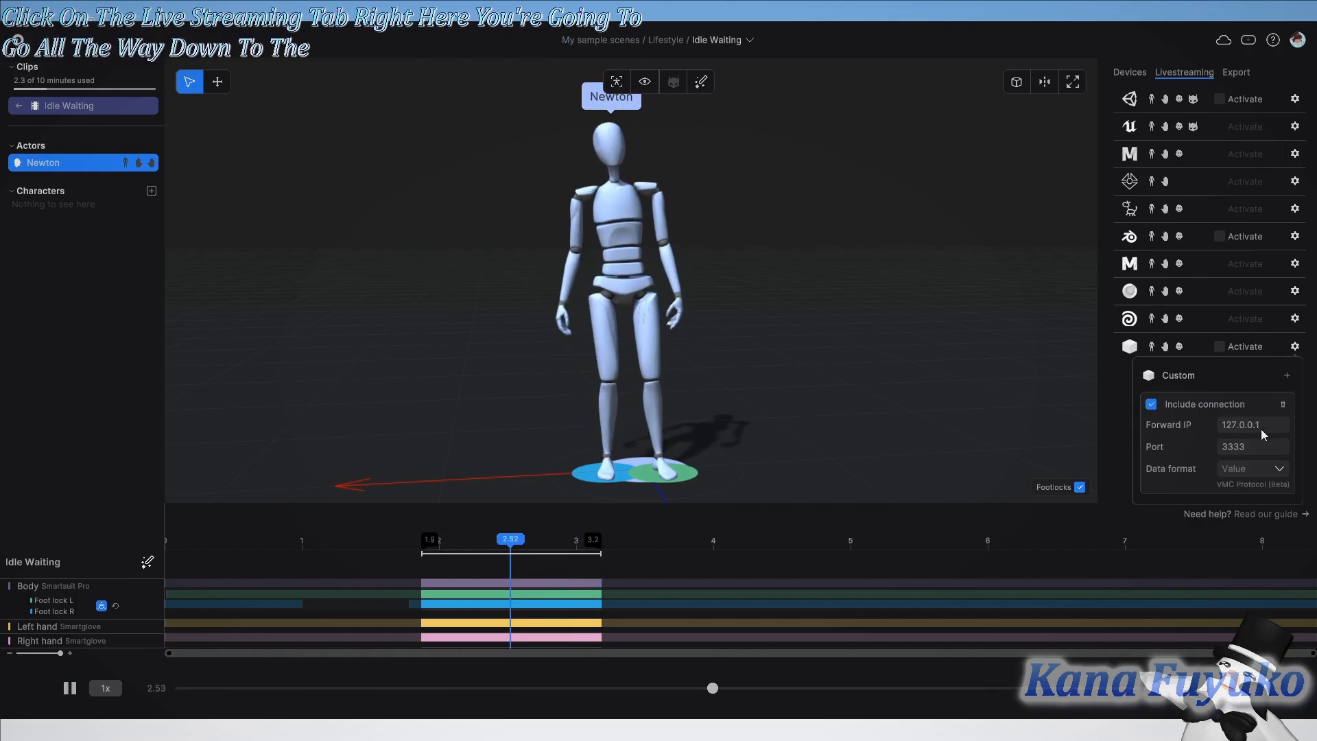
click(1279, 467)
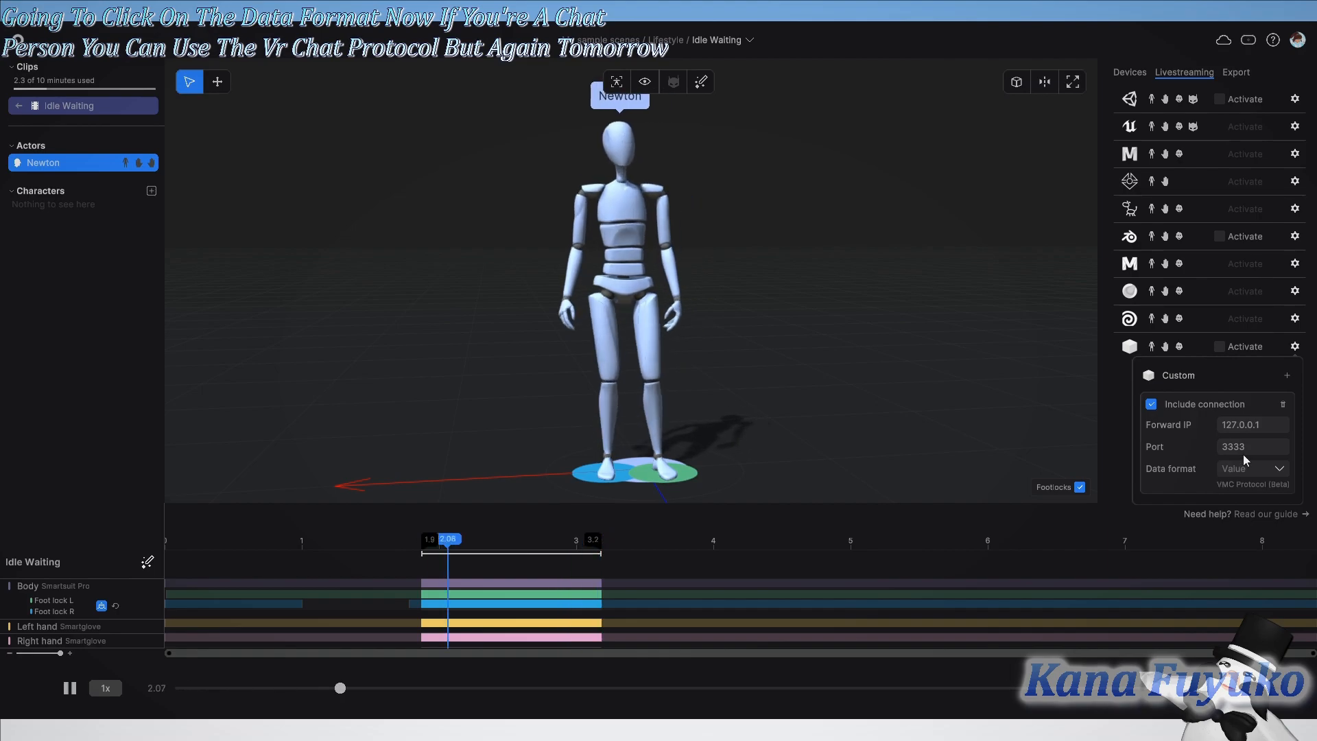
drag(1258, 450, 1153, 455)
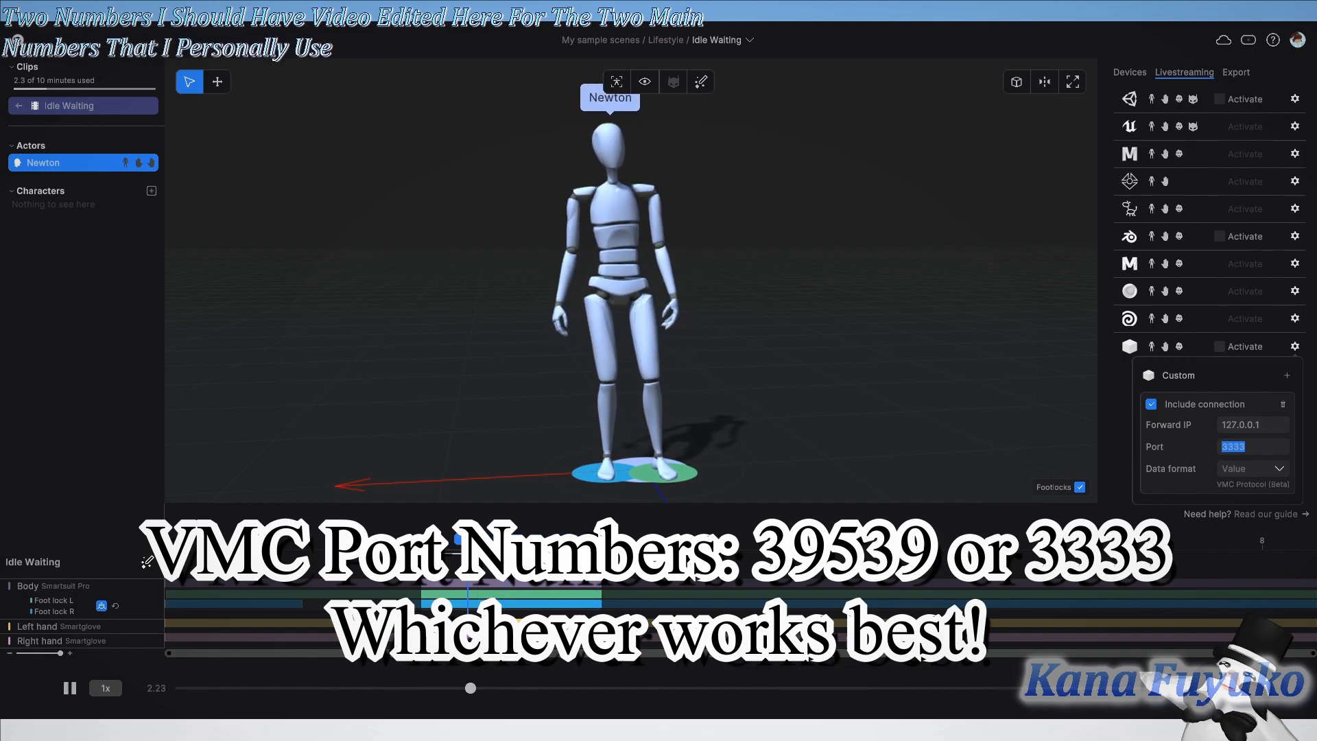
click(1128, 451)
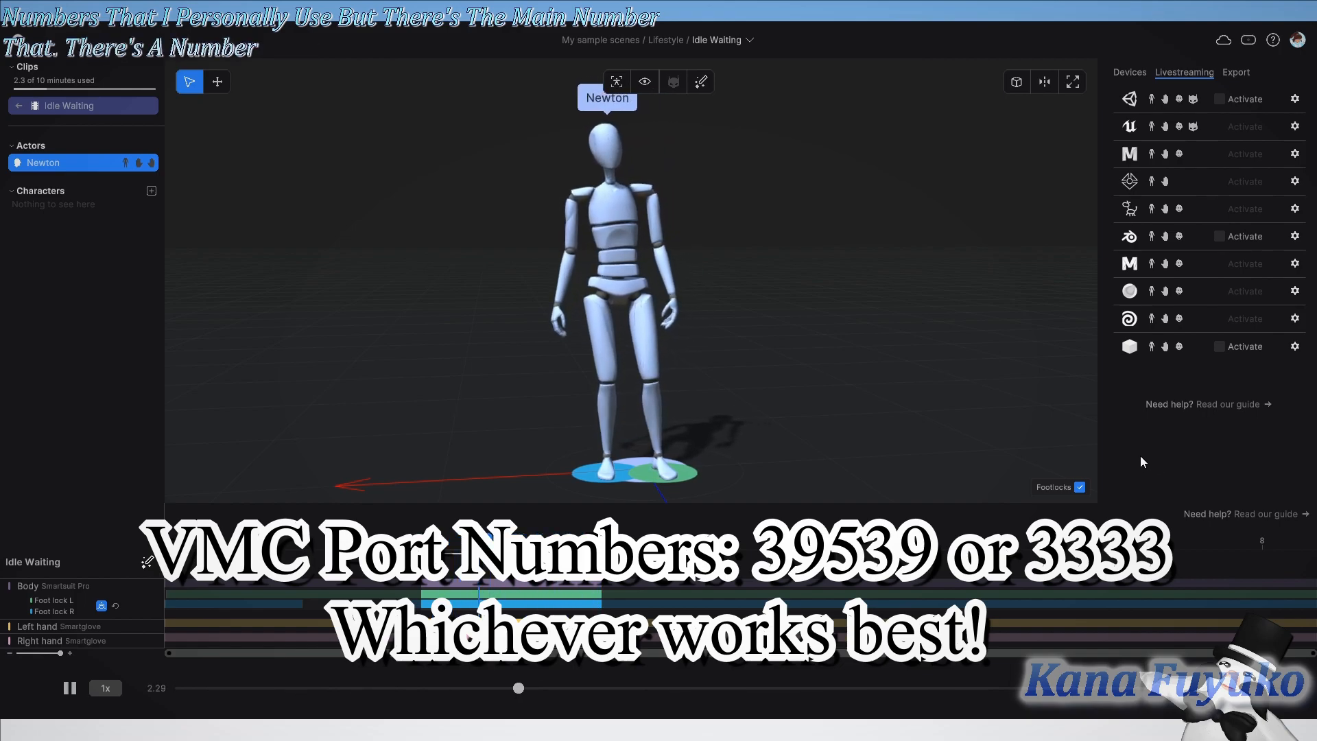
click(1295, 345)
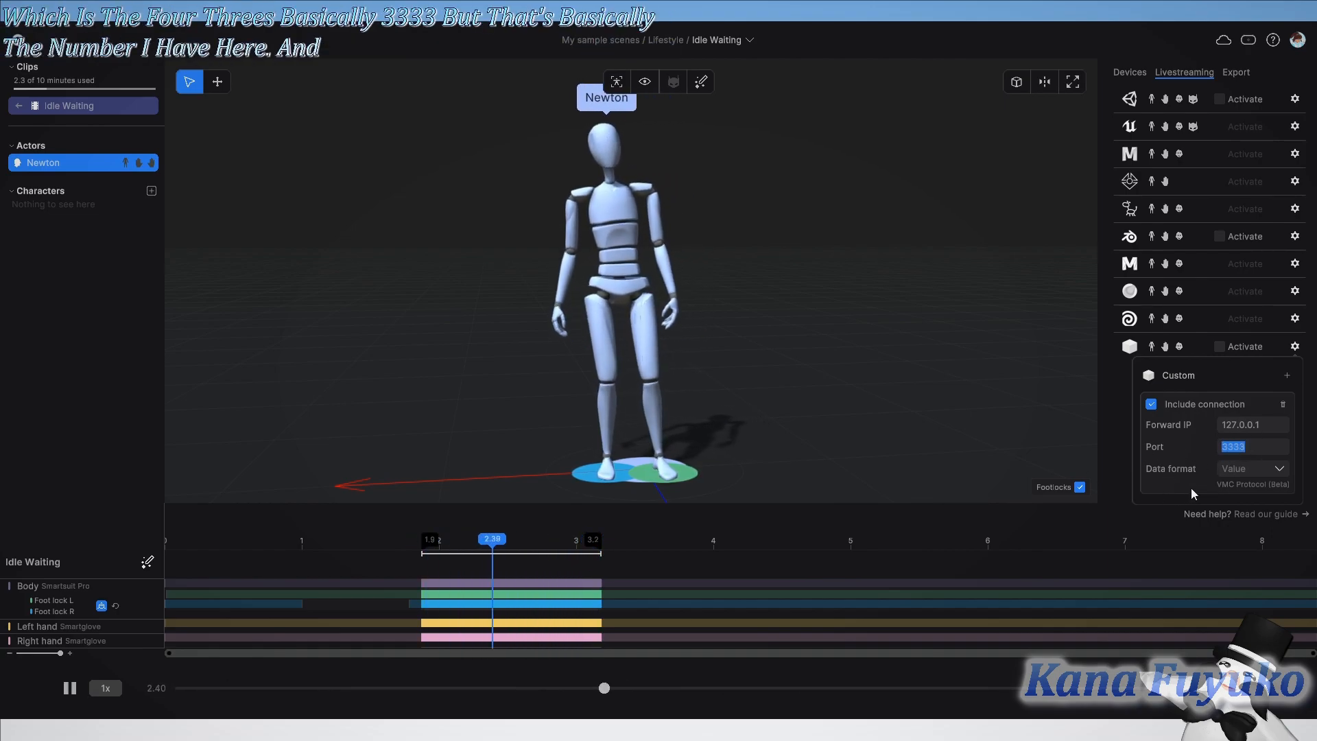
click(1058, 404)
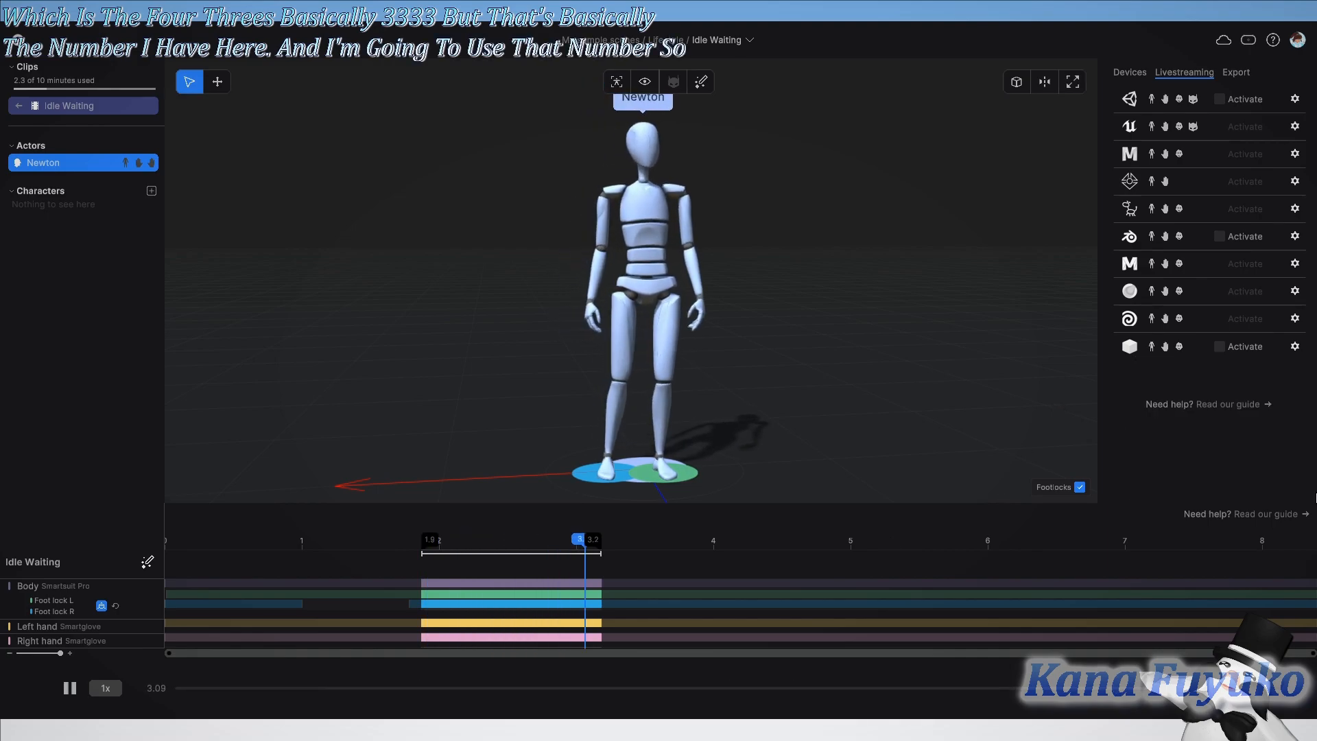
Step: Recheck the port in the Custom connection's settings and activate its livestream
click(1295, 348)
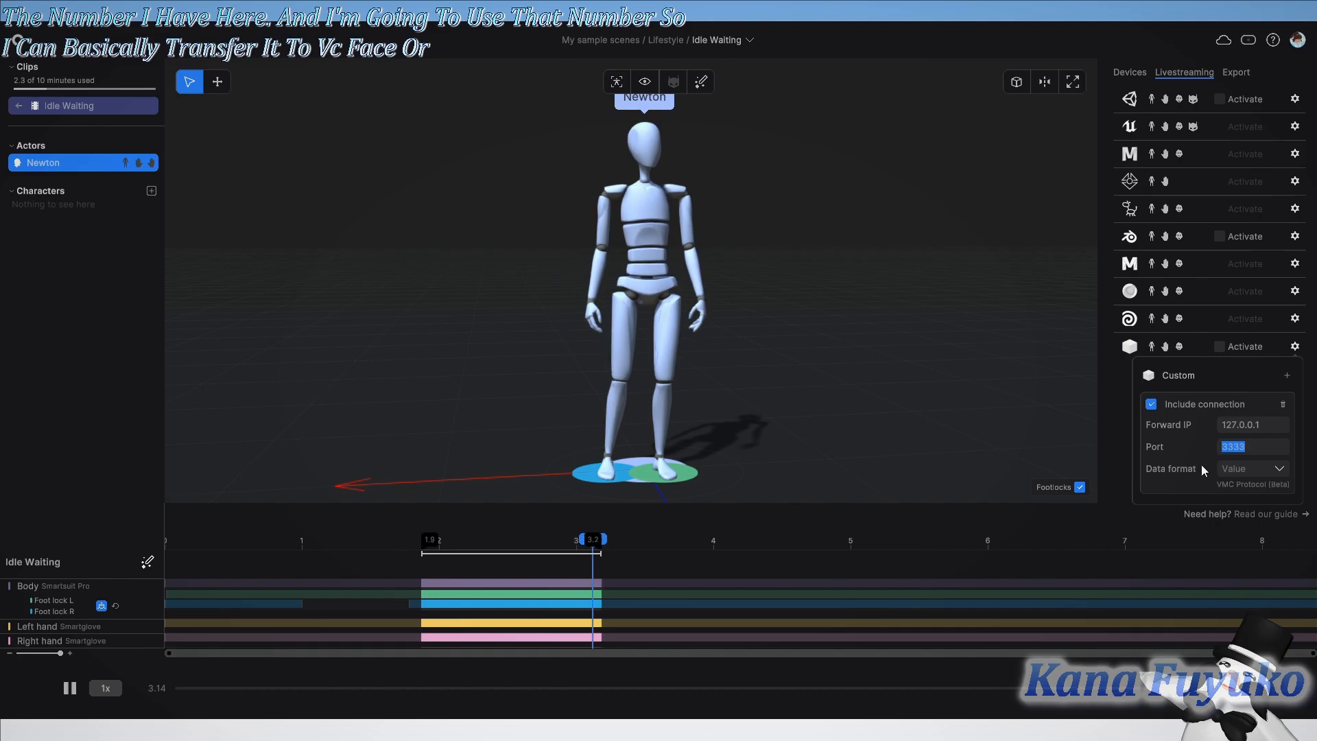
click(1118, 434)
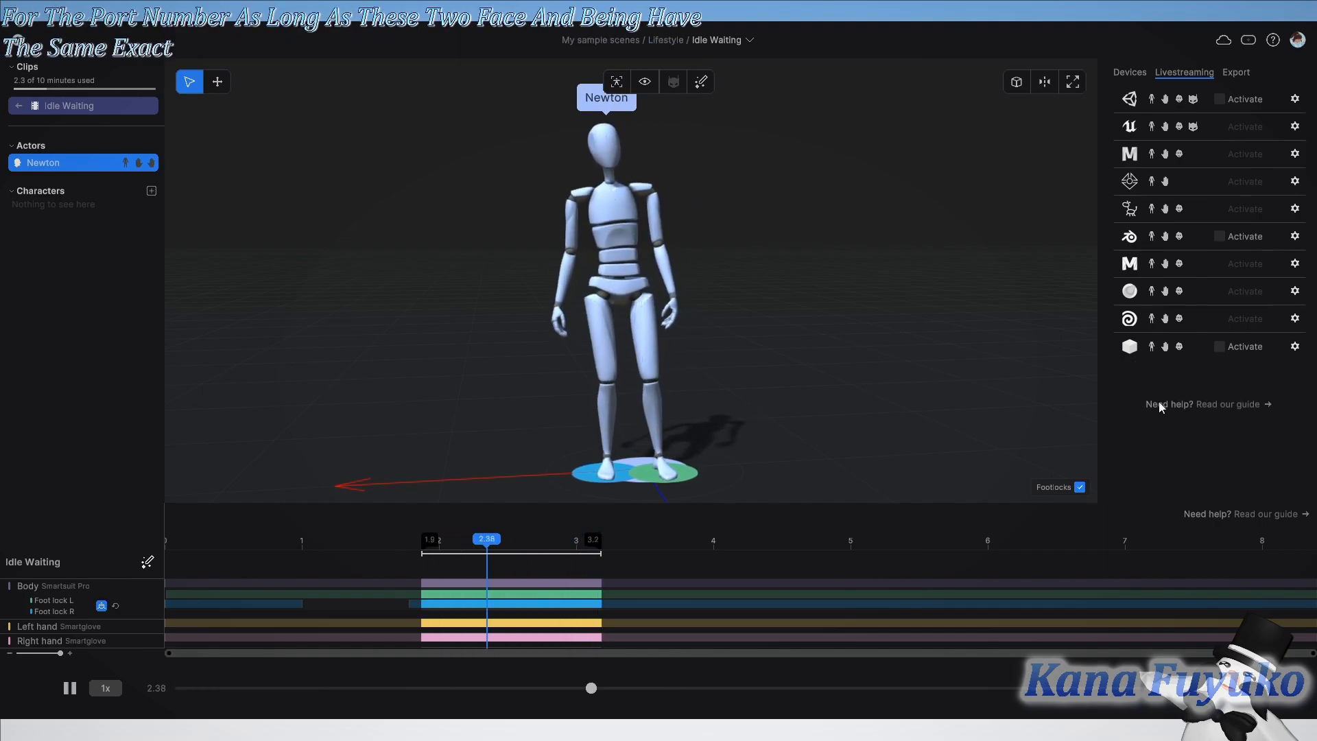
click(1219, 347)
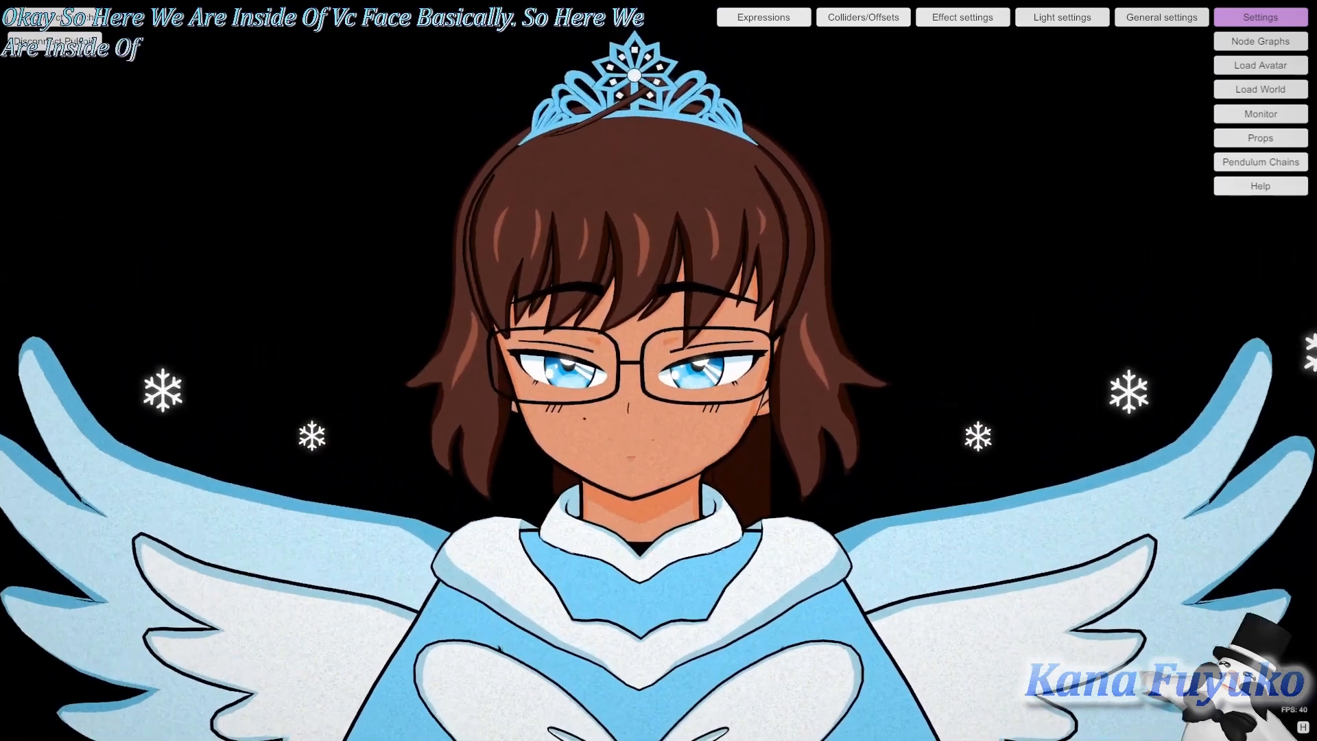
Step: Switch to VNyan and open the tracking layer settings at the VMC receivers, moving the settings window clear of the avatar
scroll(504, 513, down, 8)
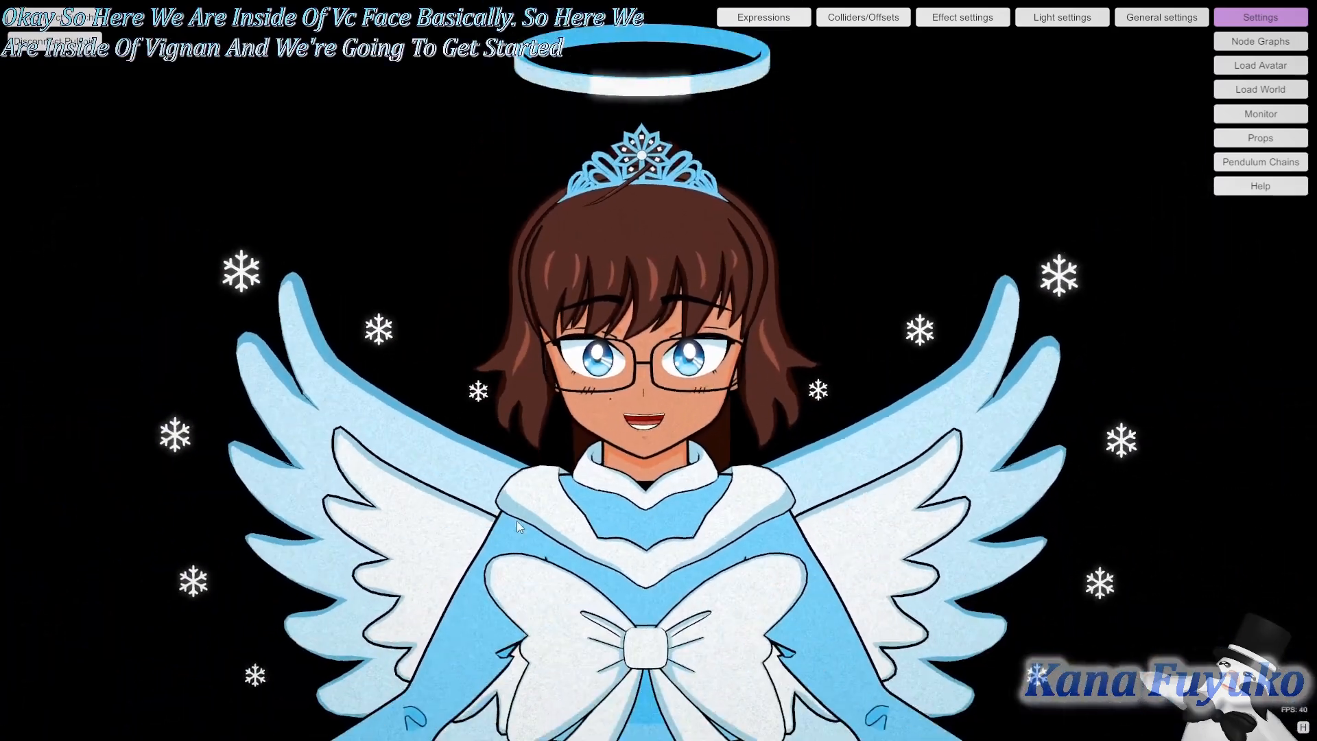
scroll(504, 513, down, 5)
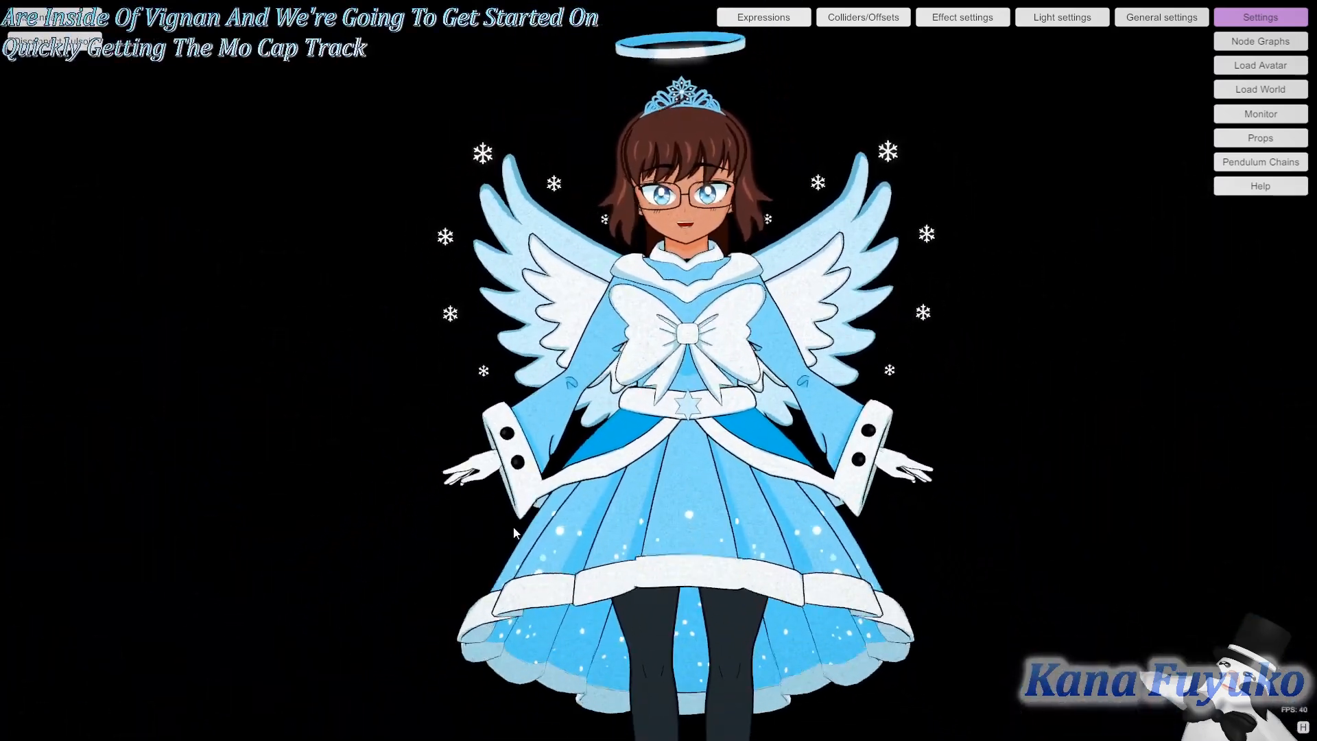
scroll(515, 501, down, 4)
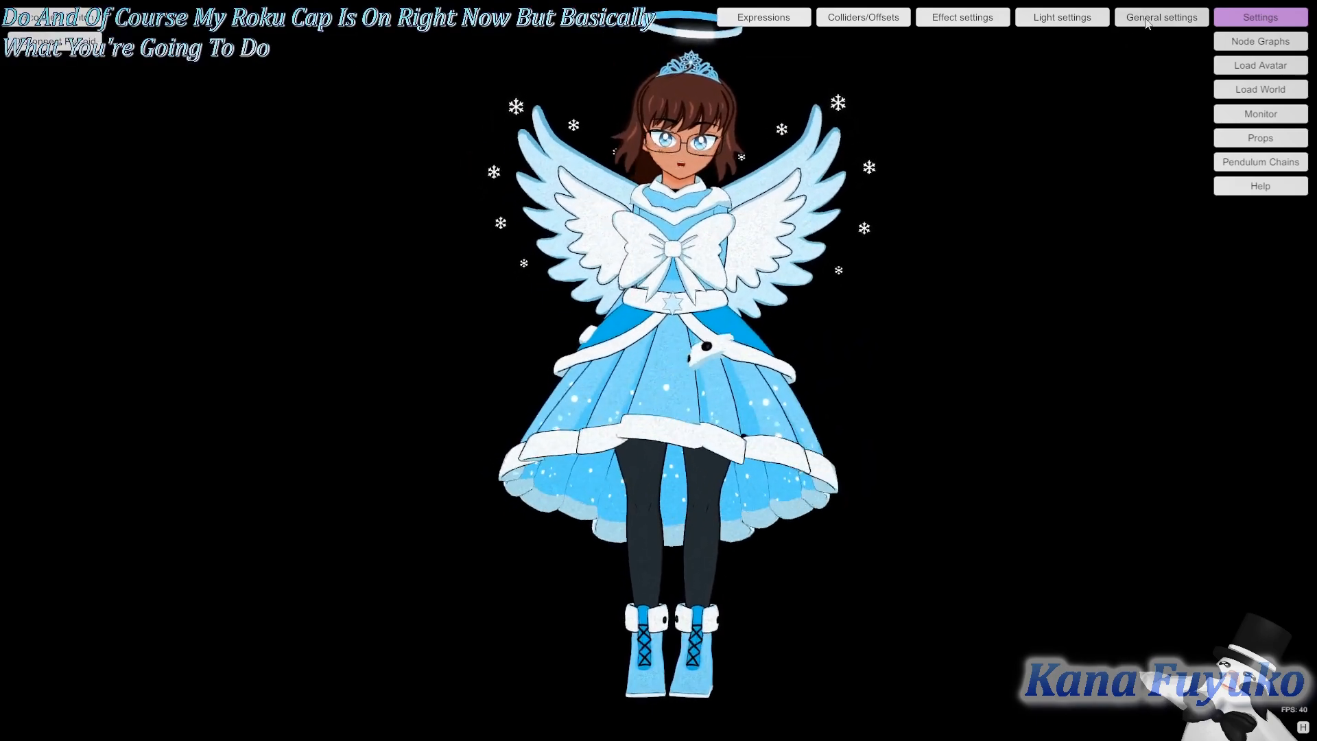
click(1125, 18)
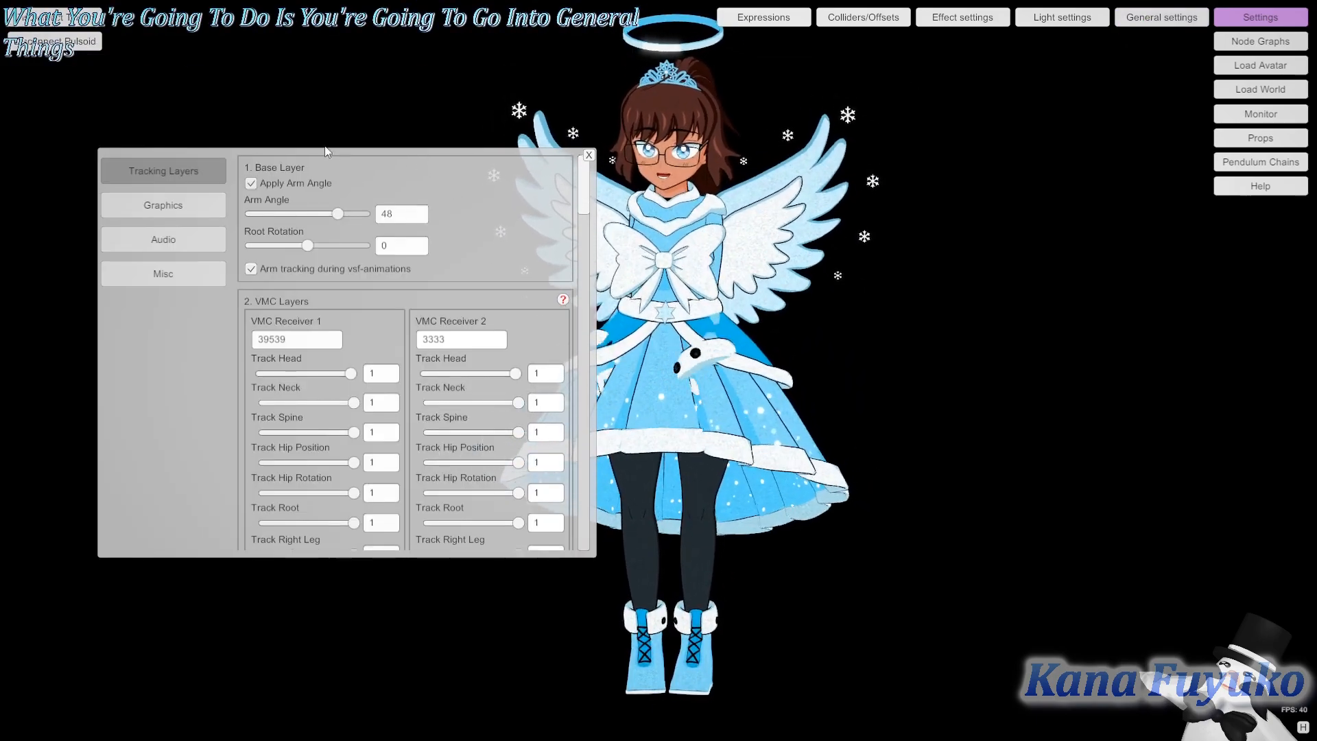
drag(311, 152, 260, 83)
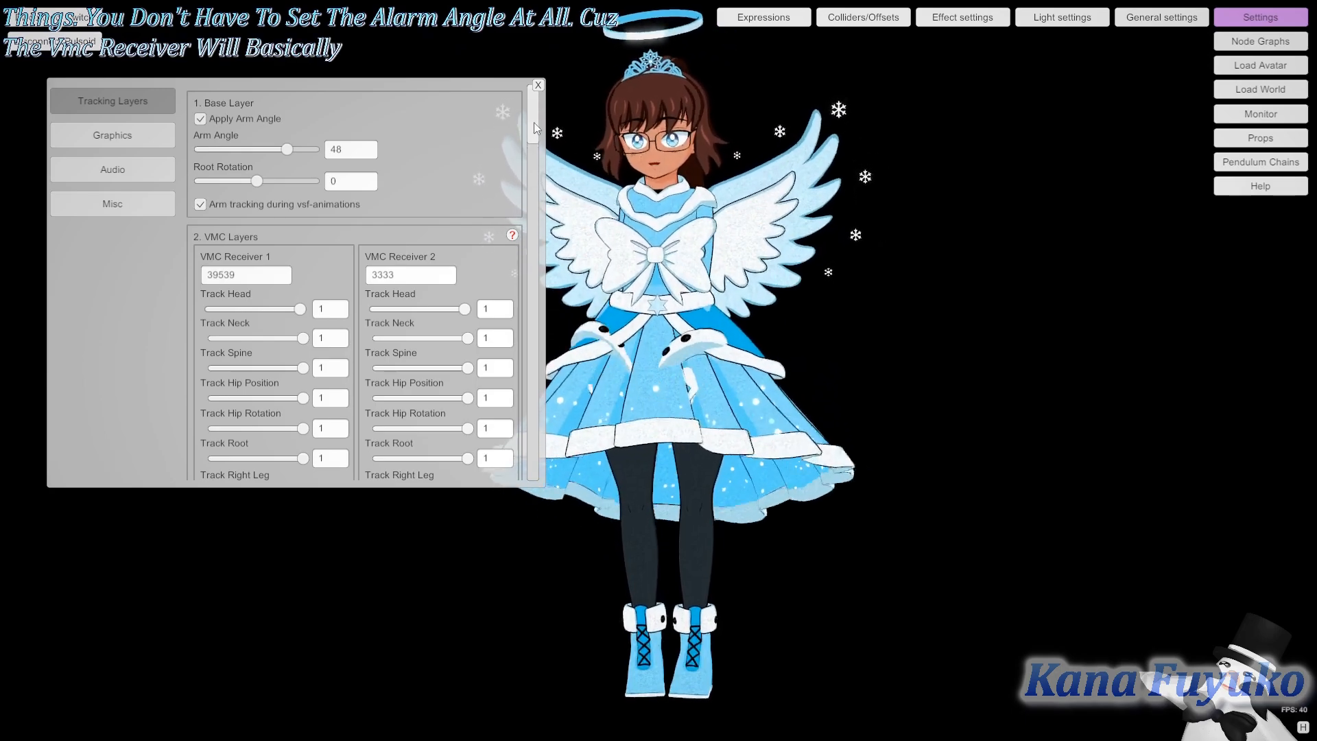
scroll(534, 122, down, 3)
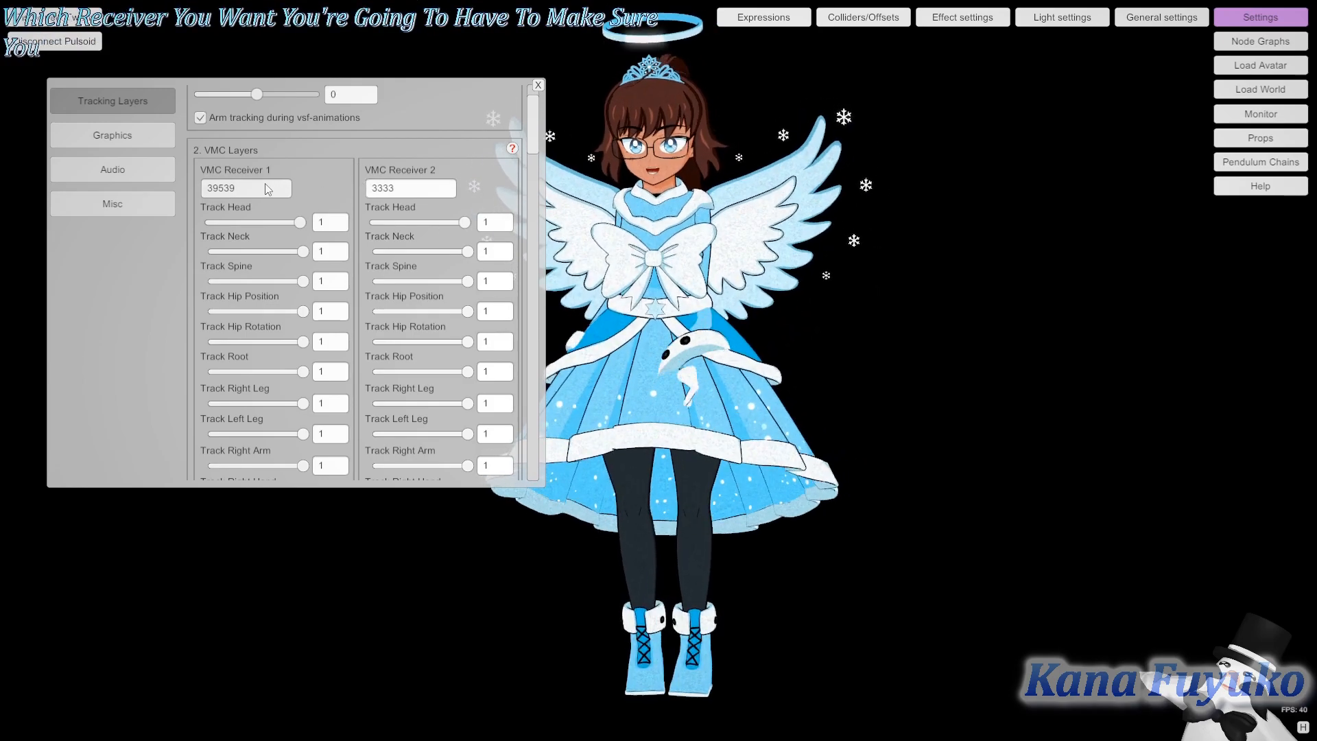
Step: Examine the port numbers and body-part tracking weights of the VMC receivers
drag(236, 190, 193, 183)
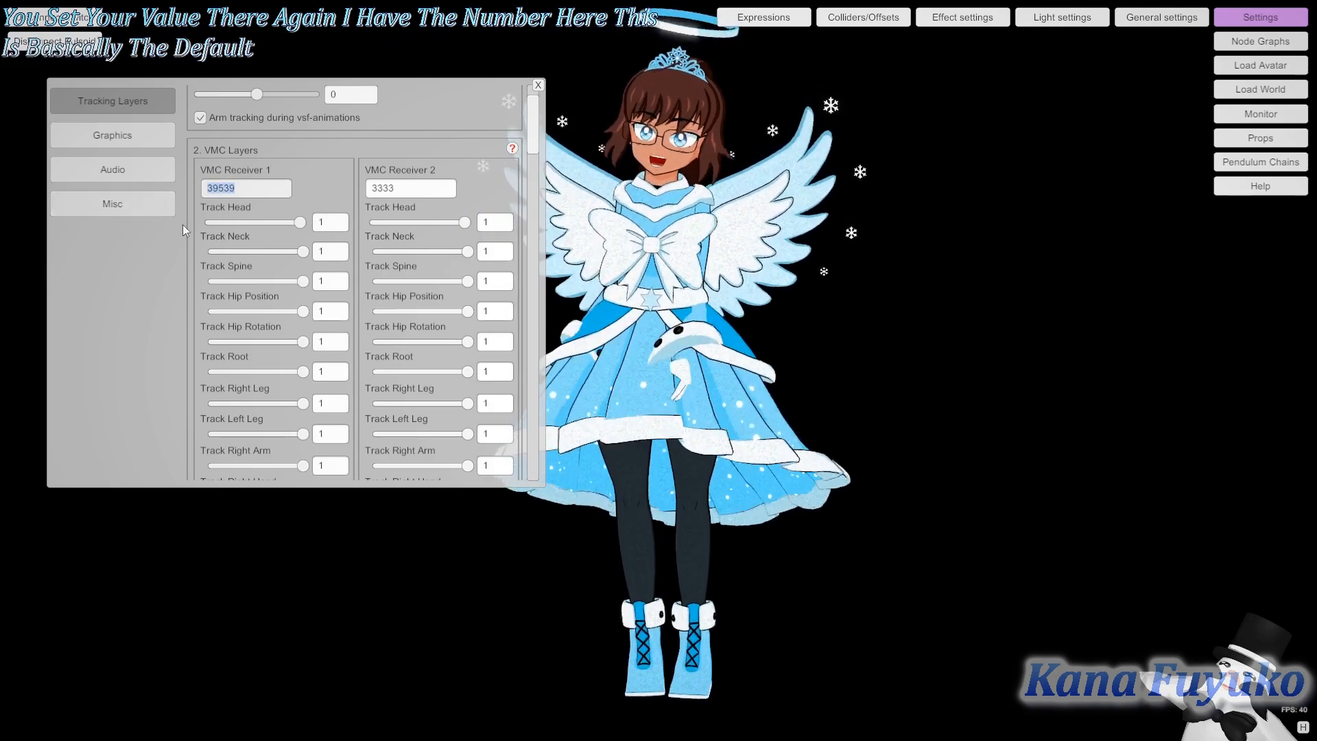
key(End)
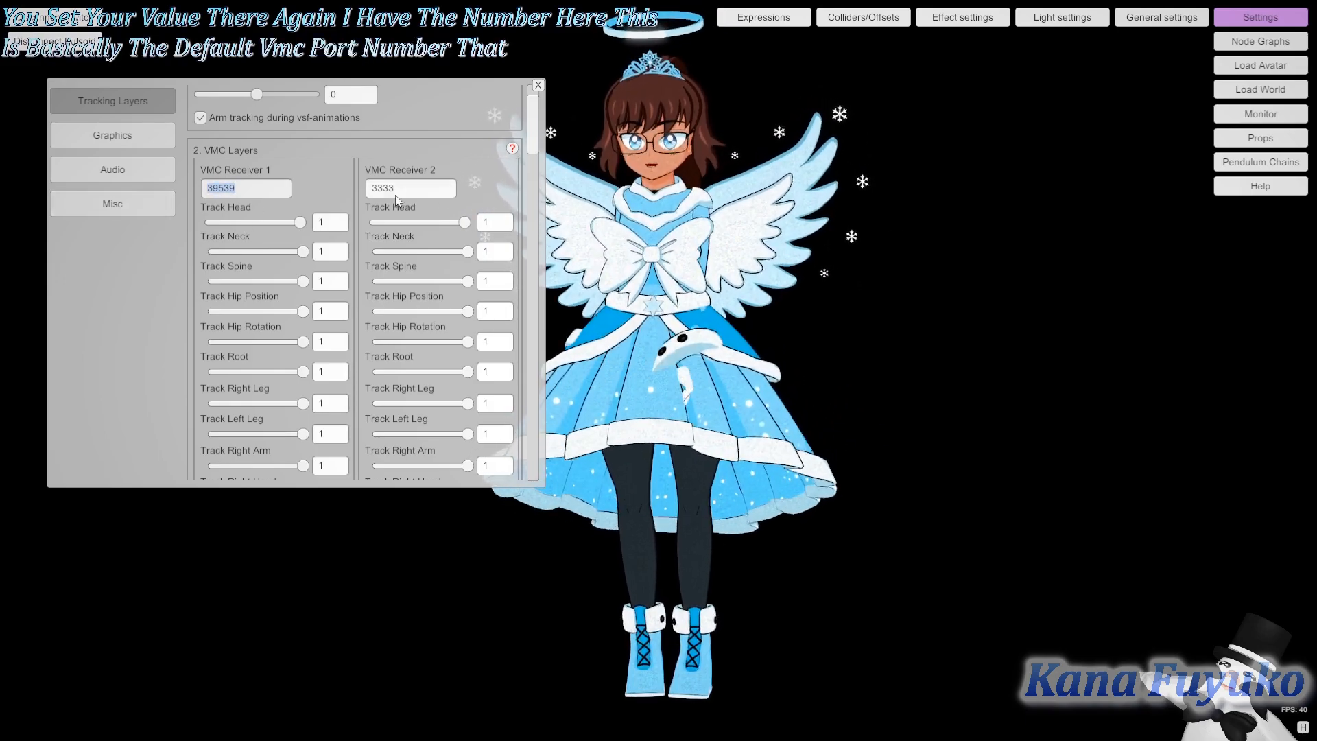
click(404, 189)
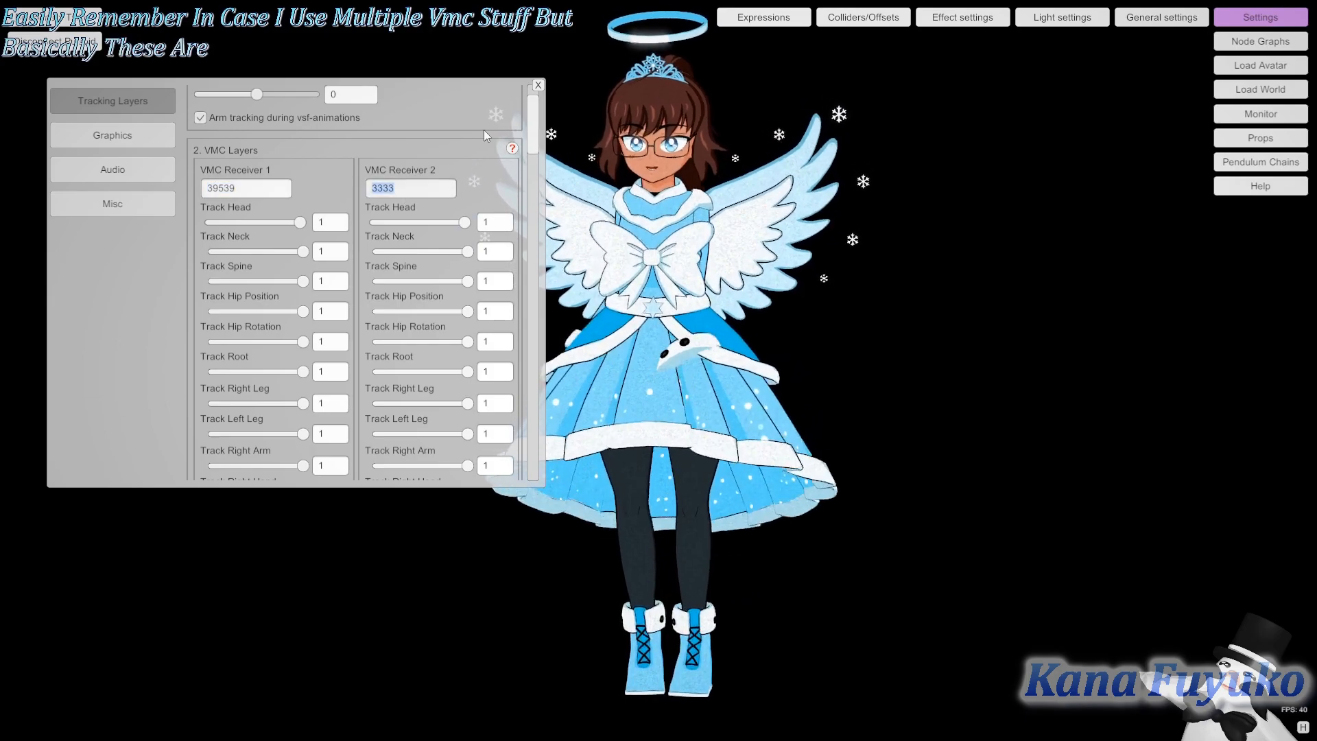
scroll(514, 197, down, 3)
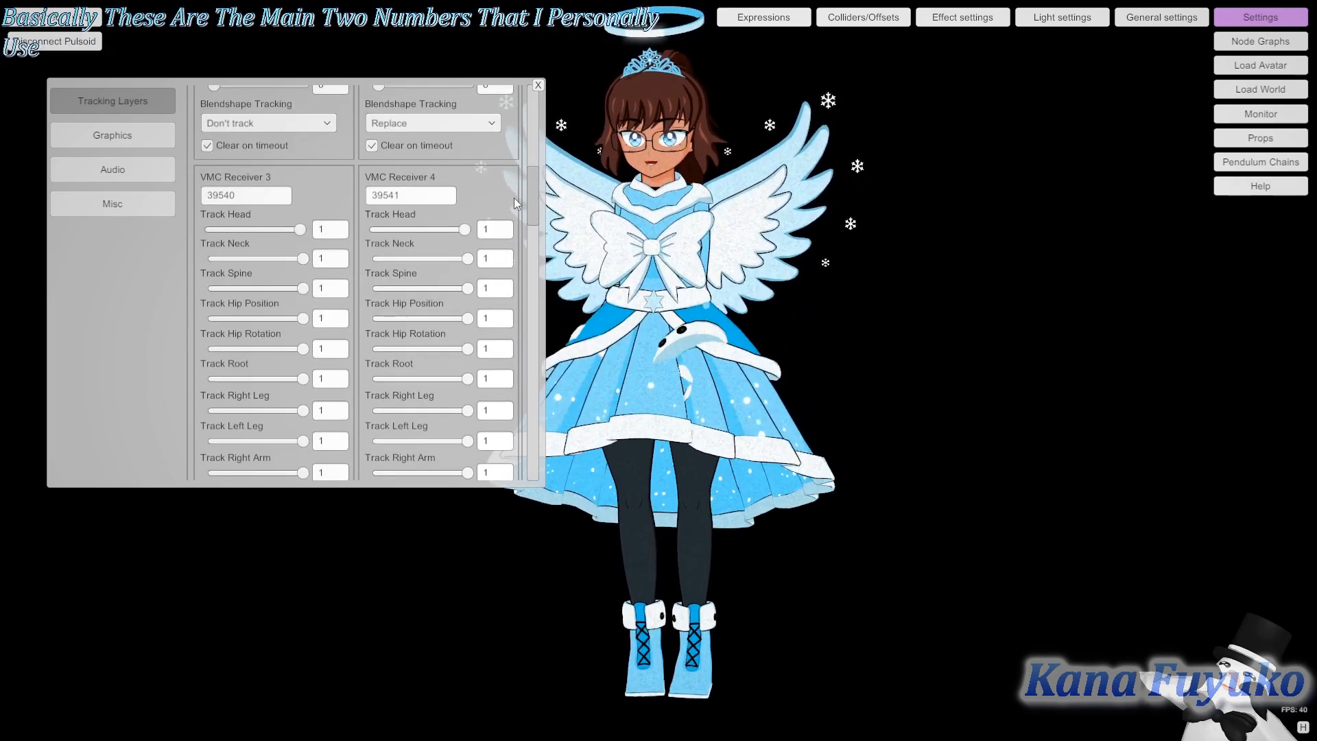
scroll(500, 187, up, 3)
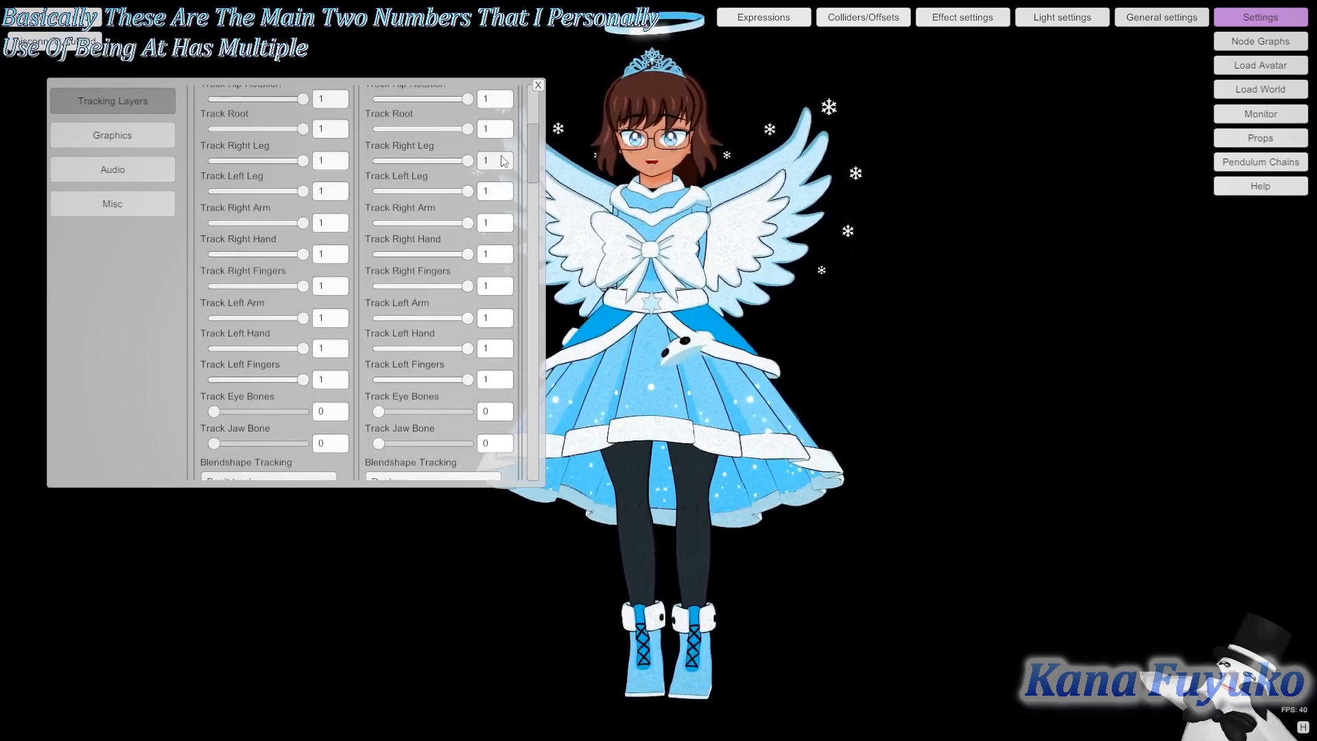
scroll(498, 137, up, 1)
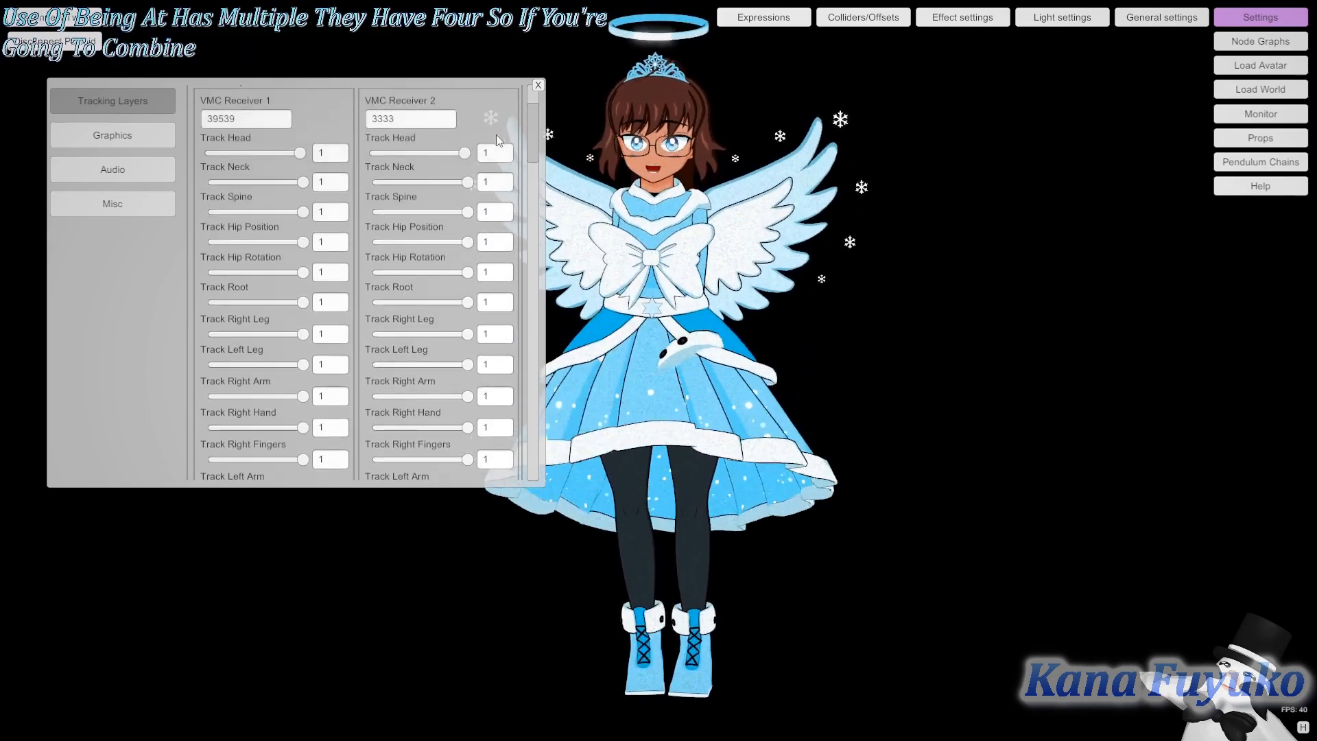
scroll(499, 143, down, 2)
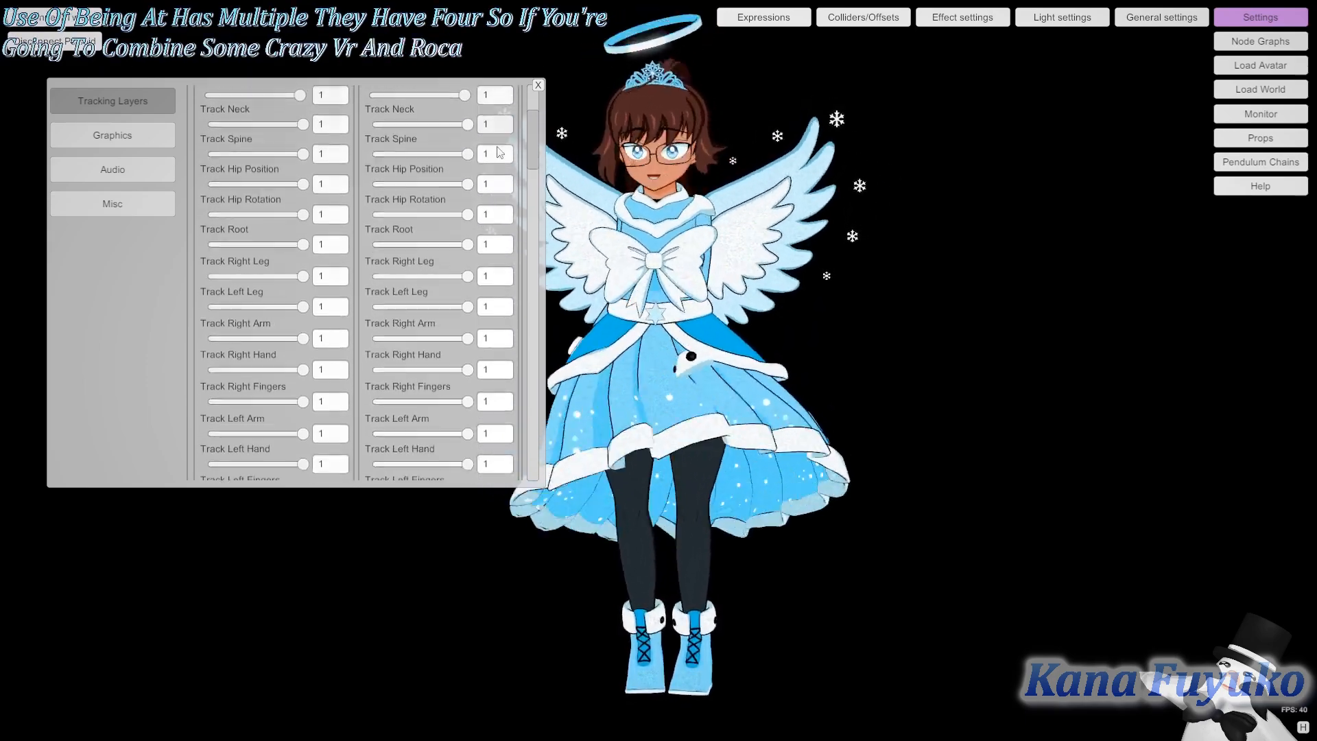
scroll(487, 172, up, 15)
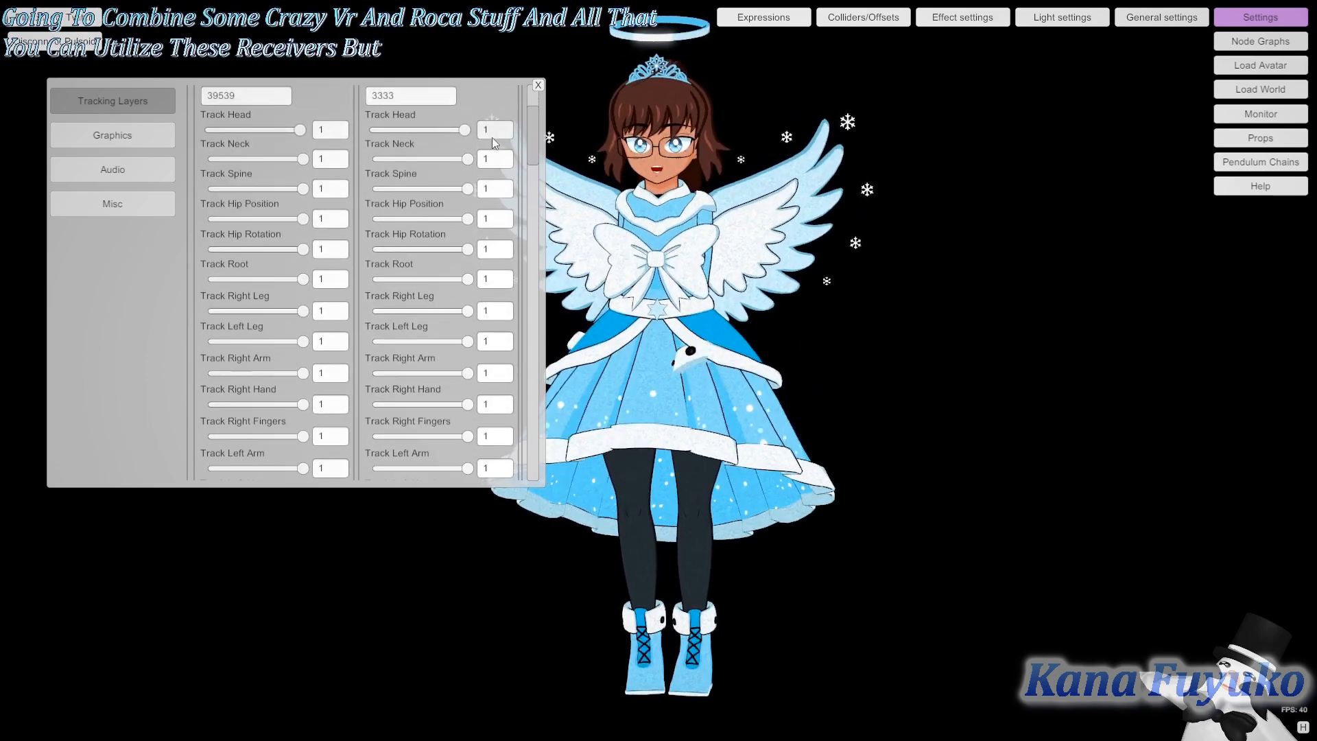
scroll(492, 157, down, 7)
scroll(493, 152, up, 7)
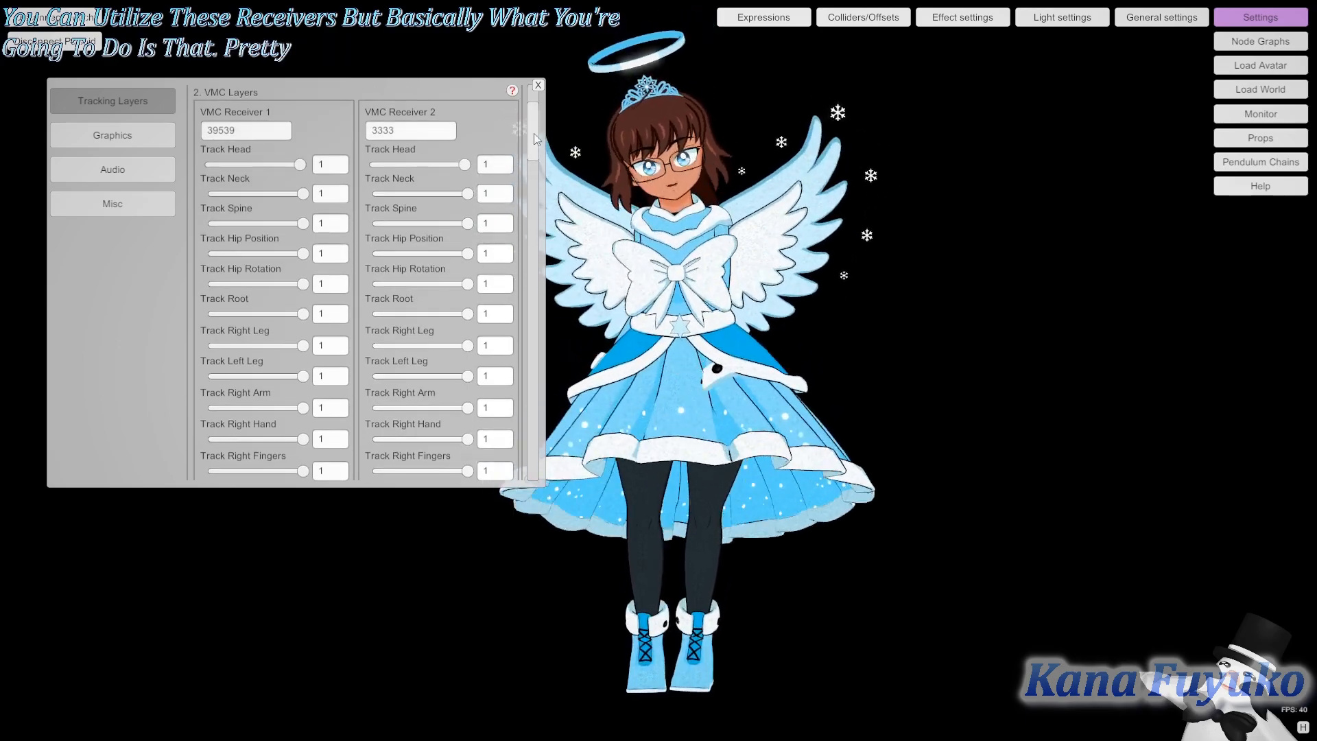
Step: Examine the ARKit layer's face-tracking source choices, phone IP address field, tracking options and body-part weights
scroll(534, 138, down, 4)
scroll(534, 151, down, 15)
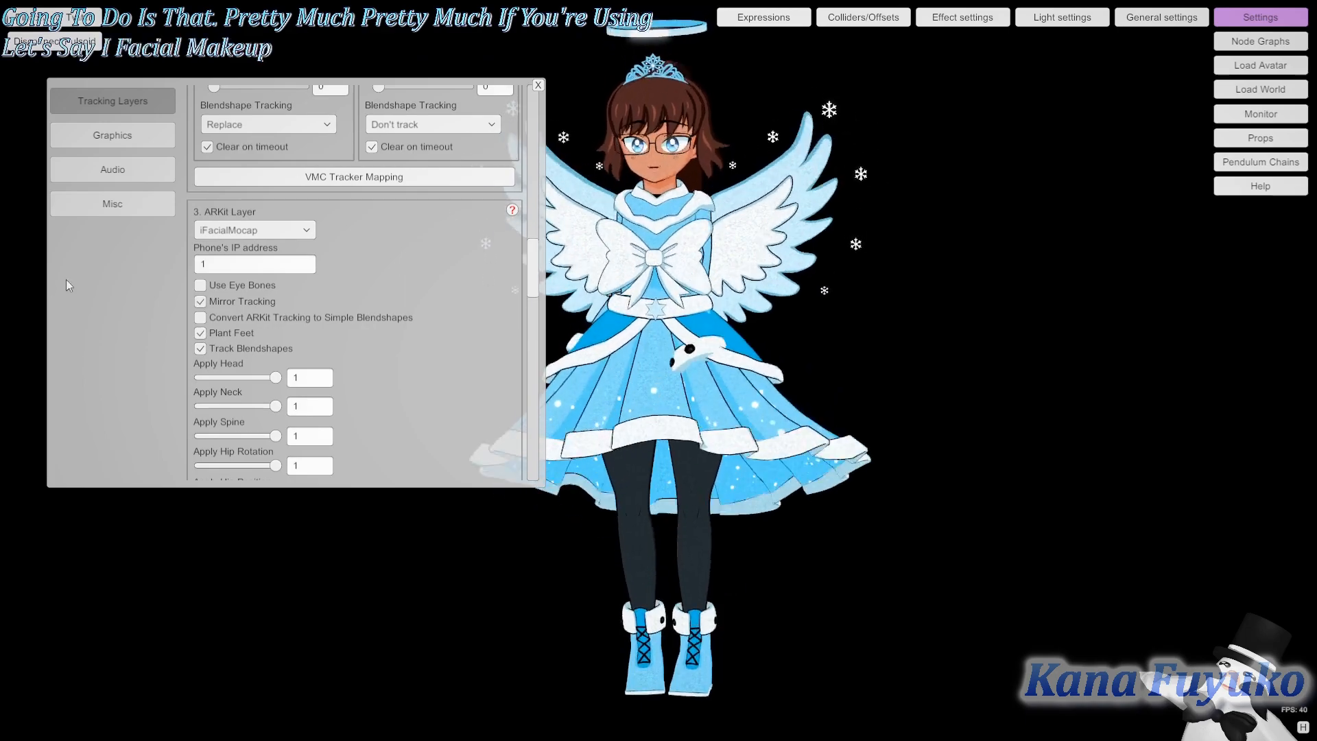
scroll(236, 295, down, 1)
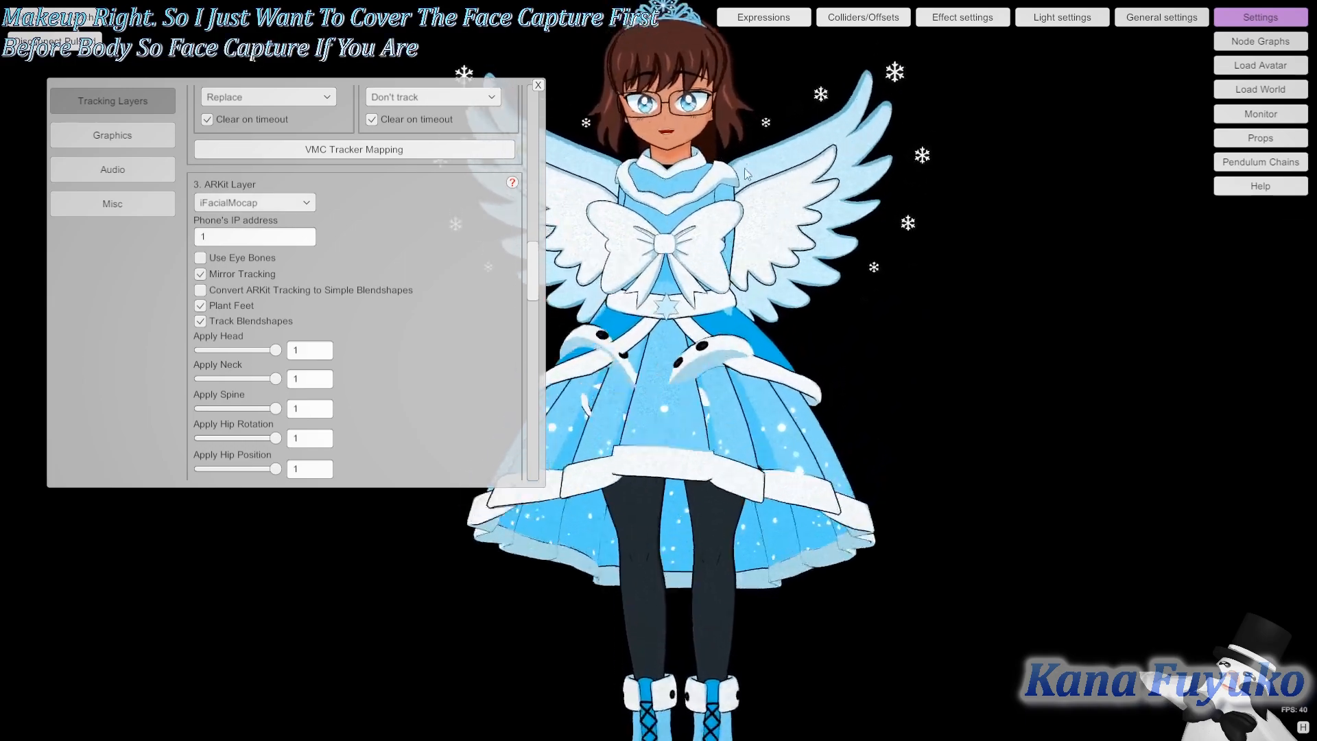
scroll(749, 196, up, 3)
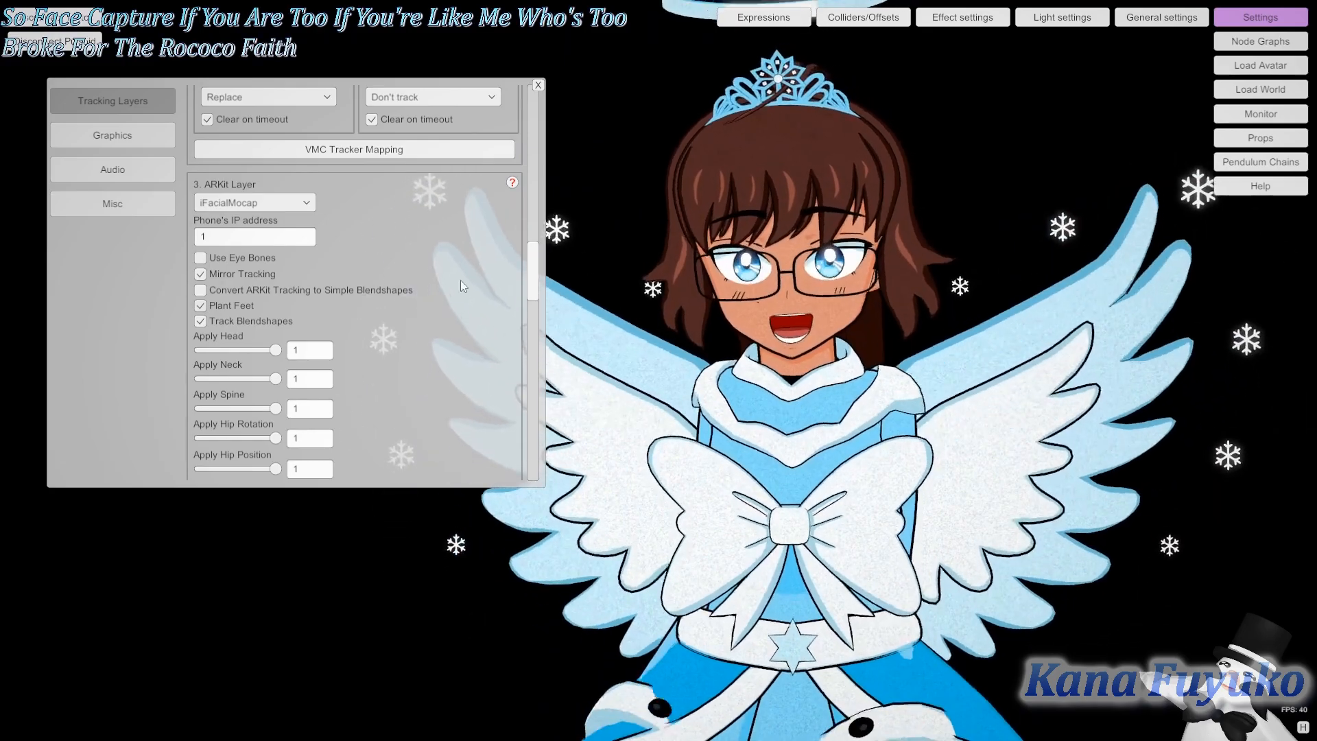
scroll(461, 282, down, 1)
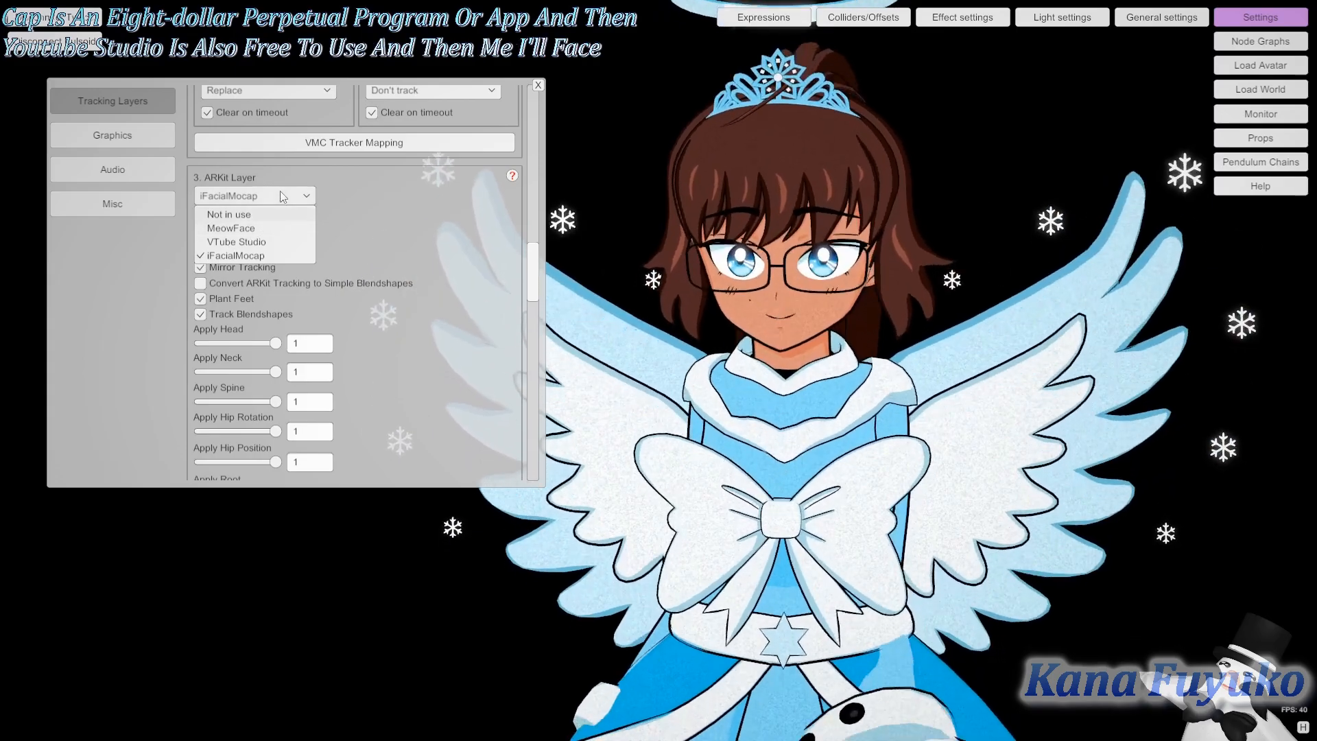
click(283, 197)
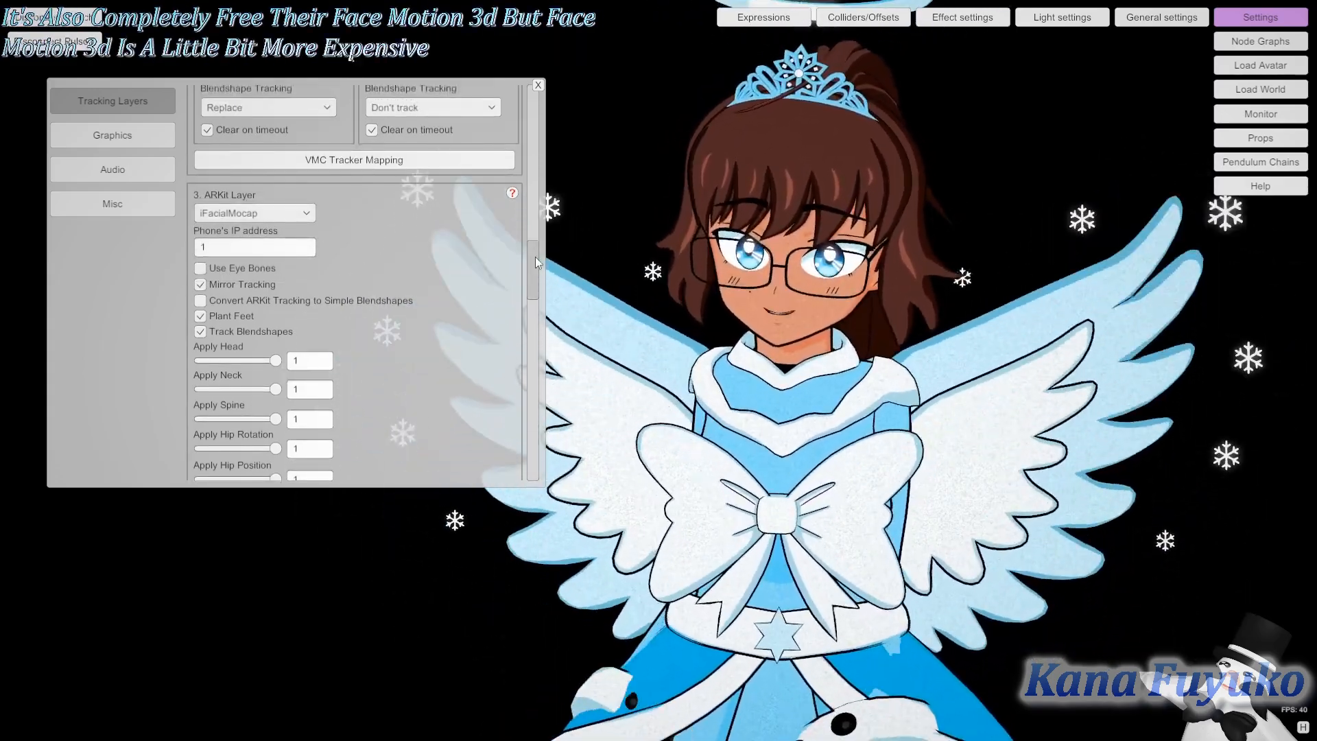
drag(534, 258, 529, 267)
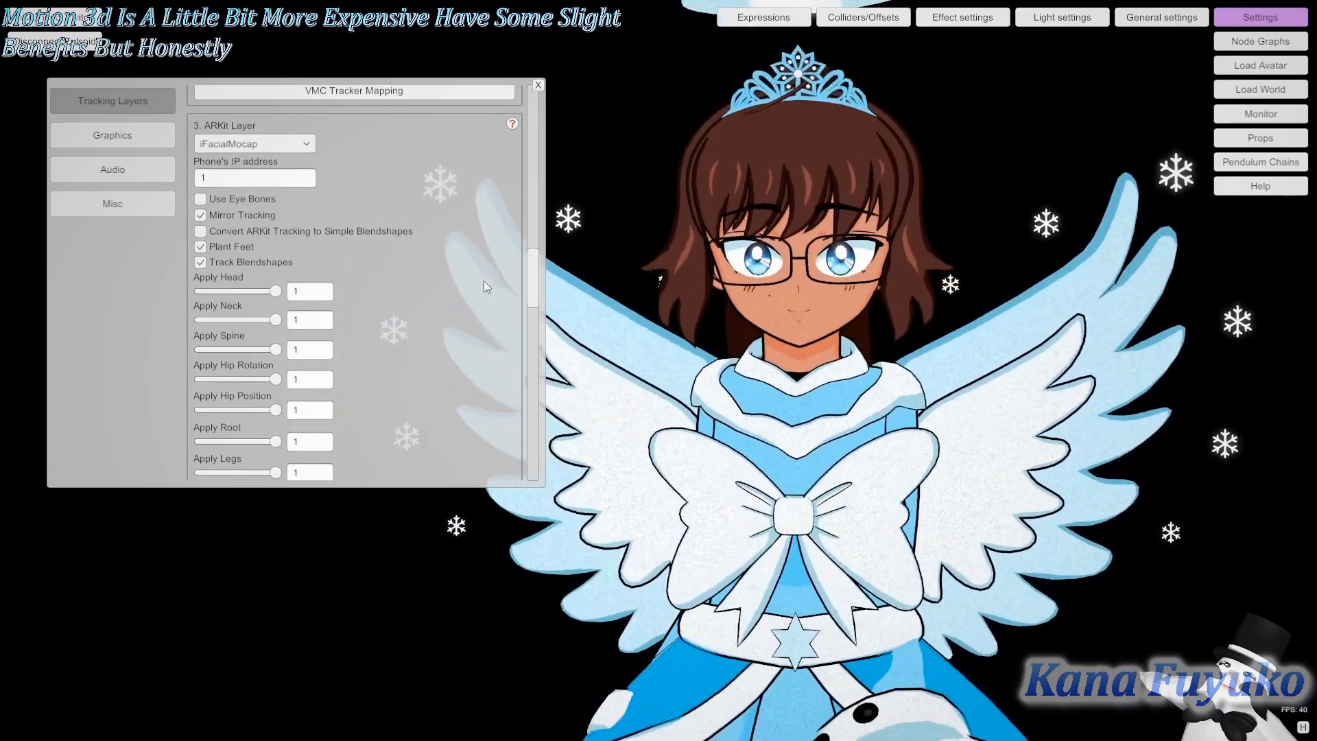
drag(532, 263, 532, 277)
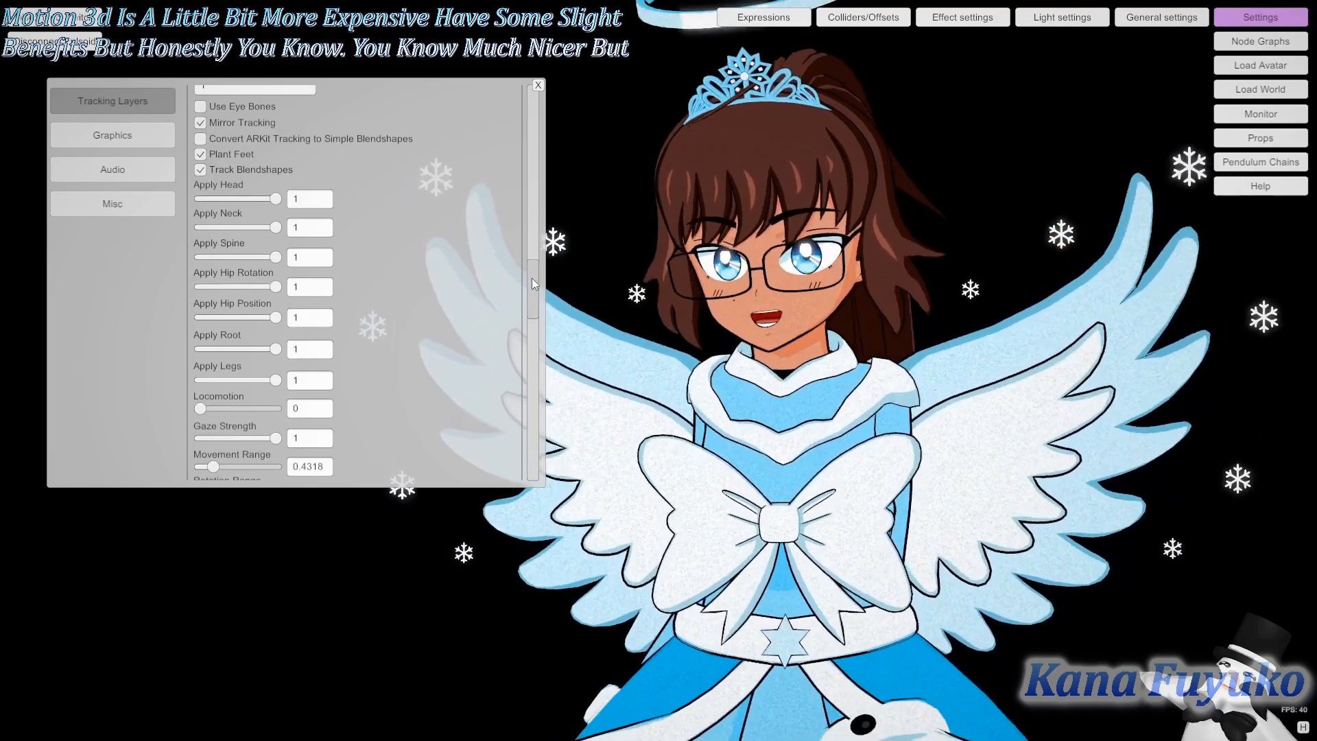
scroll(336, 195, up, 2)
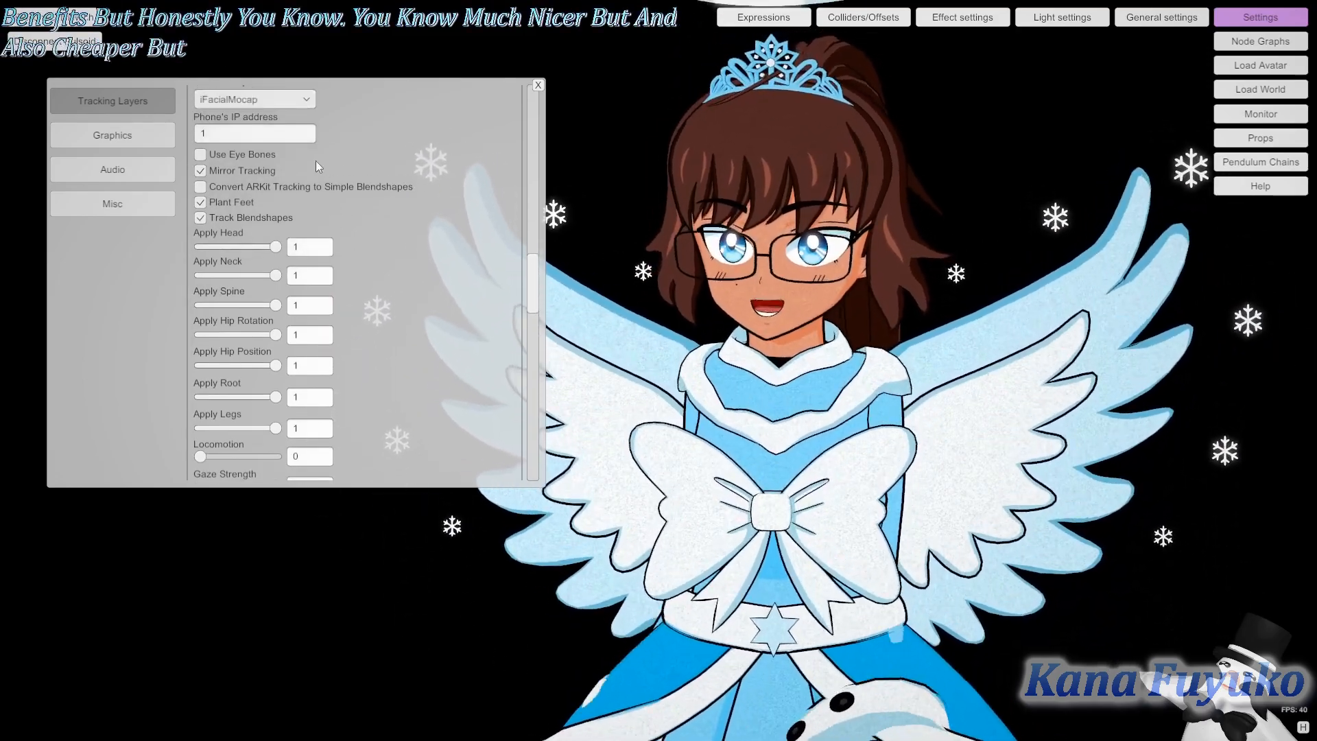
Step: Set the ARKit layer's Apply Head, Apply Neck and Apply Spine weights to 0
scroll(281, 148, up, 1)
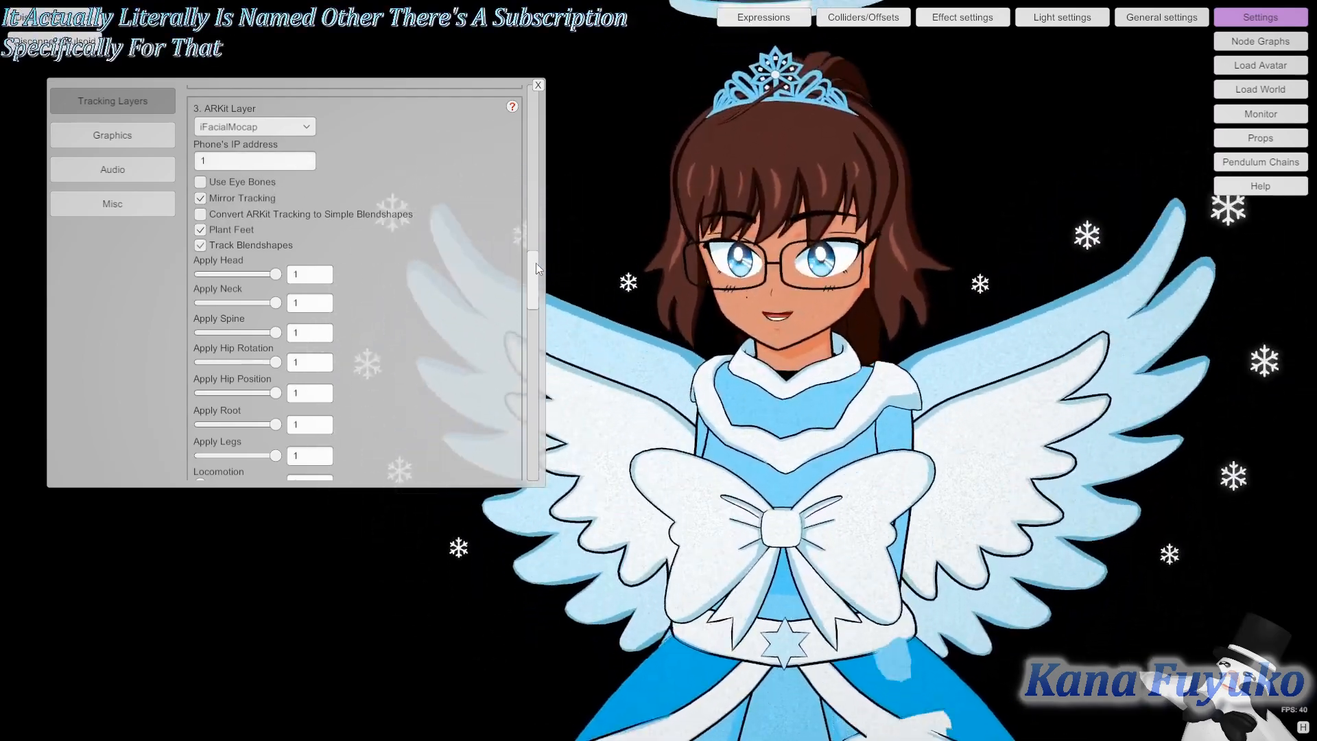
drag(537, 263, 539, 269)
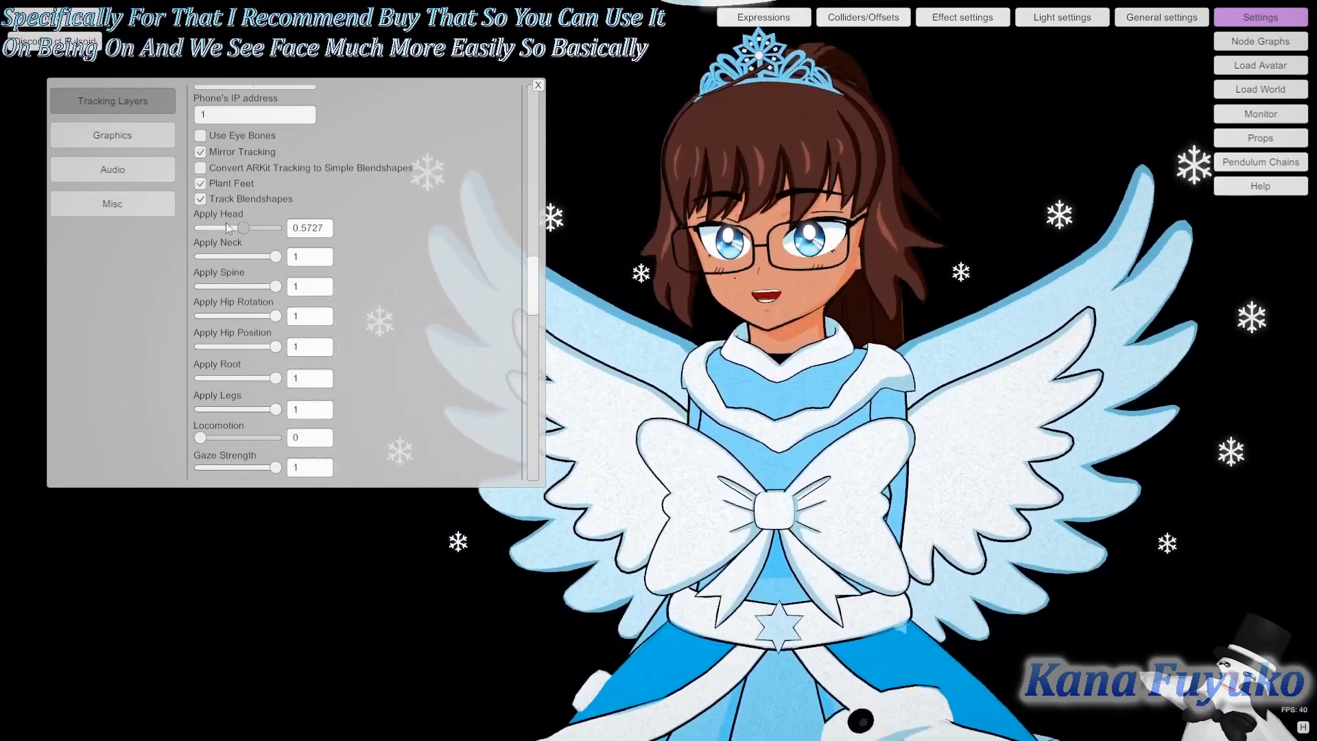
drag(227, 229, 199, 229)
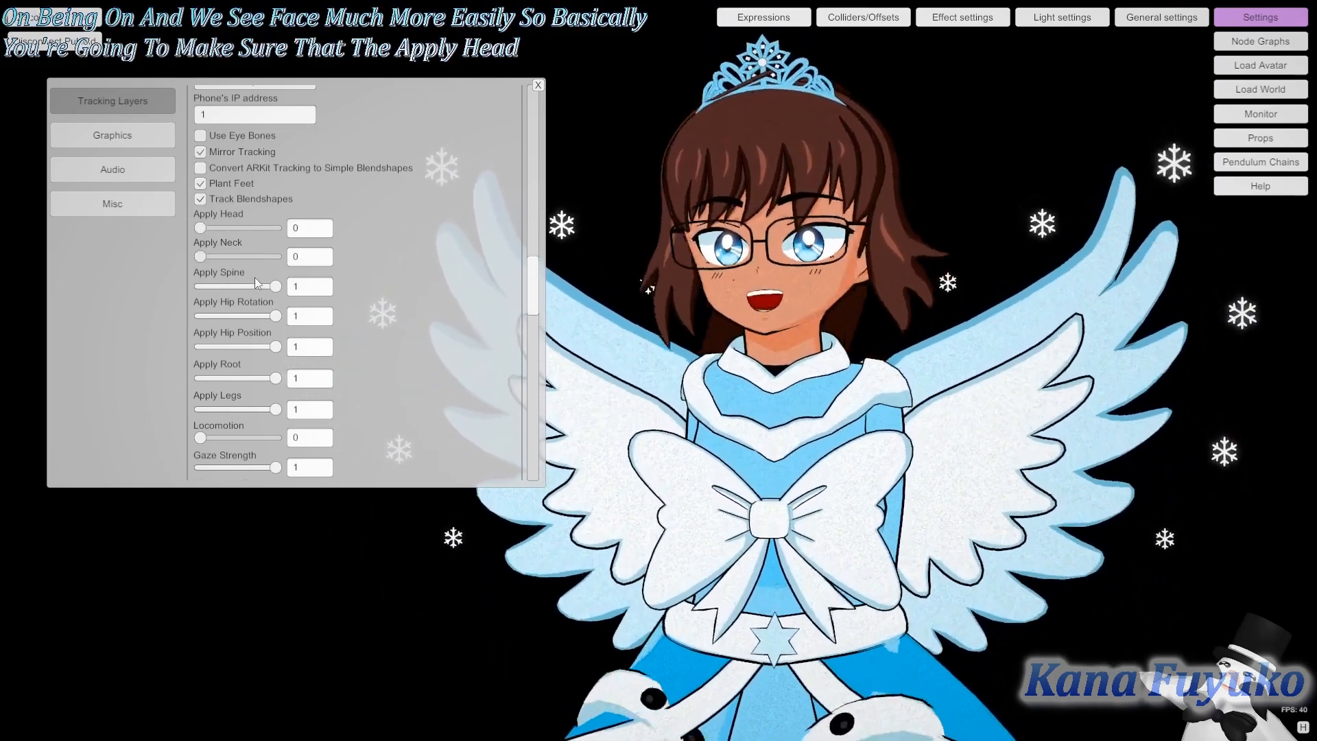
drag(274, 286, 196, 285)
Step: Set the ARKit layer's Apply Hip Rotation, Apply Hip Position, Apply Root and Apply Legs weights to 0
click(304, 316)
text(0)
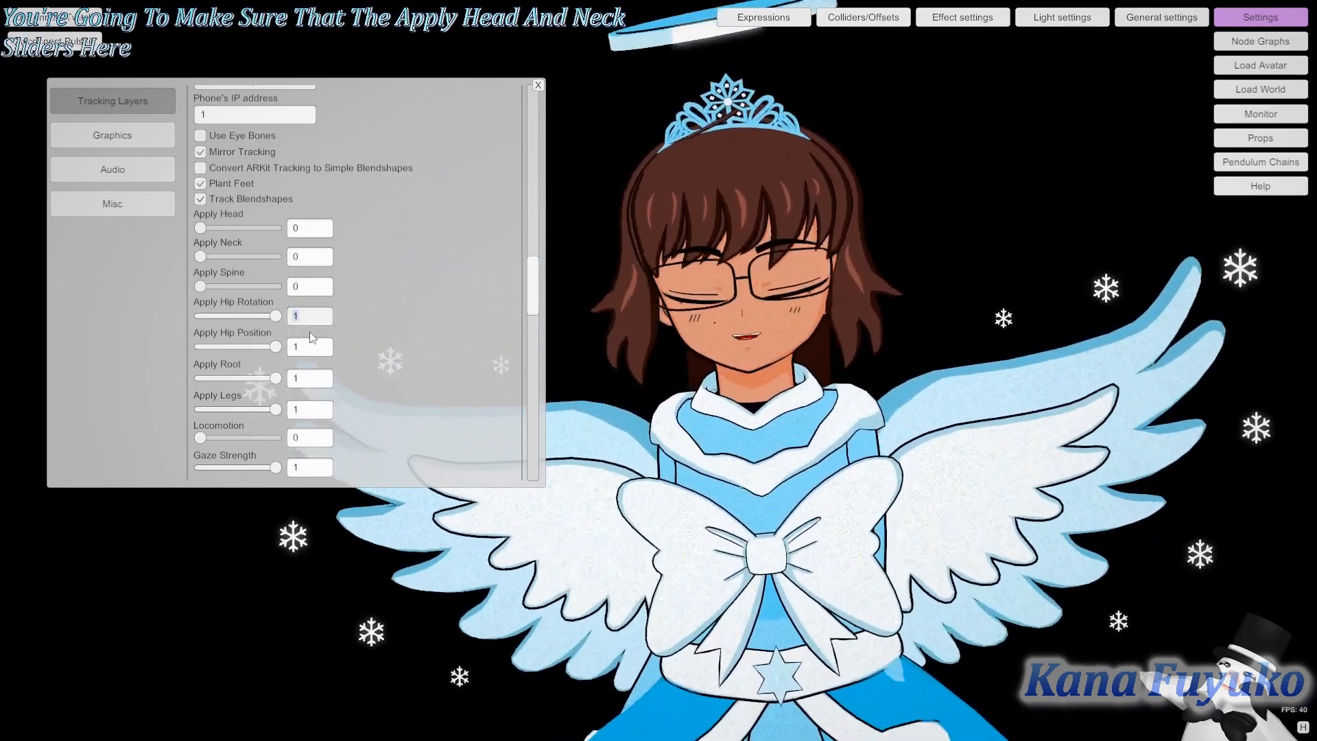
click(315, 346)
text(0)
click(306, 376)
text(0)
click(306, 406)
text(0)
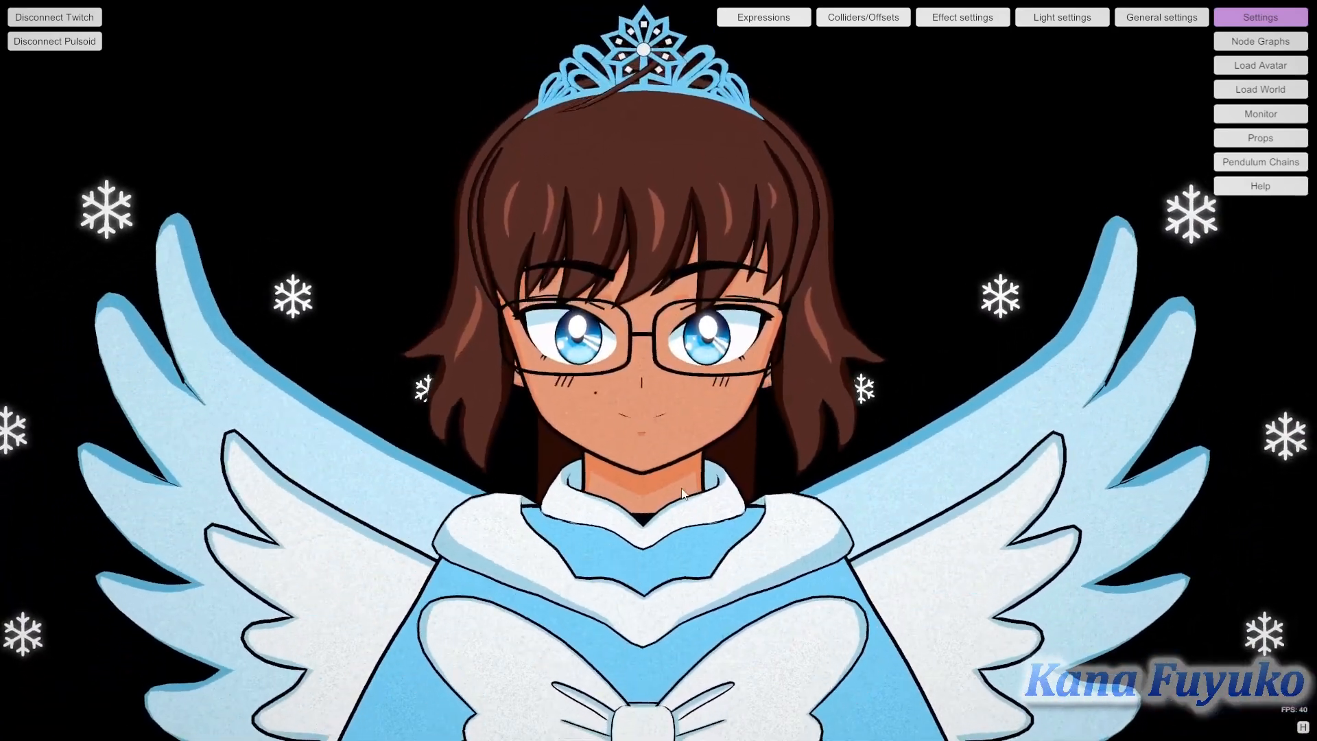
Step: Examine the avatar's tracked face and upper body in close-up and wider framing
alt+right_drag(679, 494, 693, 624)
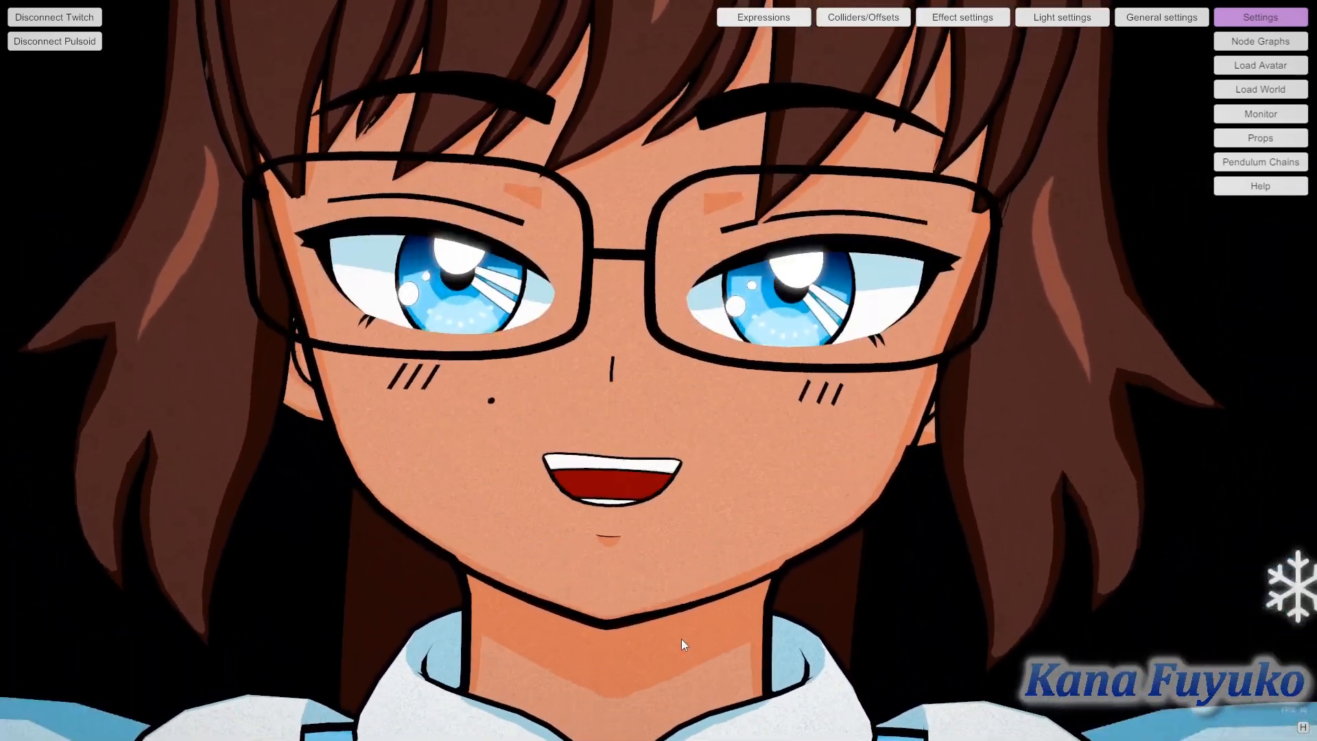
alt+right_drag(681, 639, 835, 213)
scroll(721, 485, down, 2)
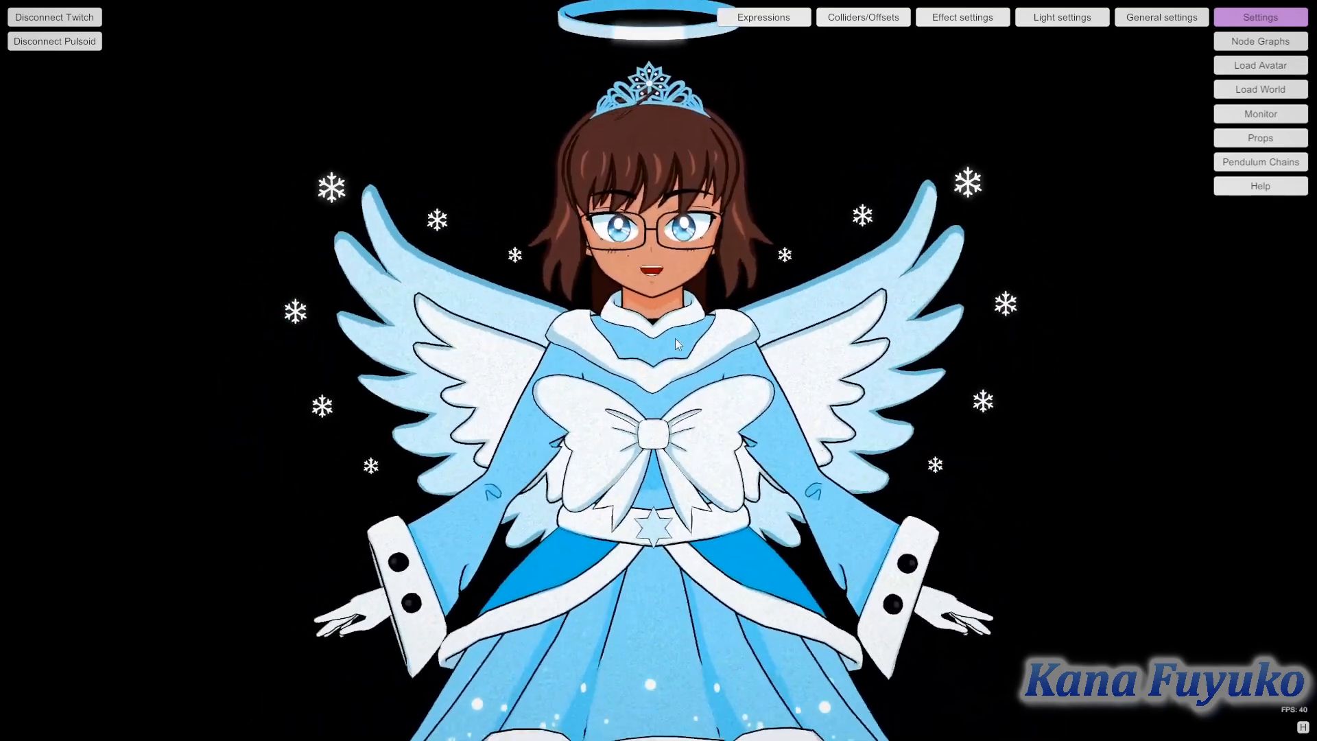
scroll(675, 339, up, 10)
middle_drag(675, 339, 706, 549)
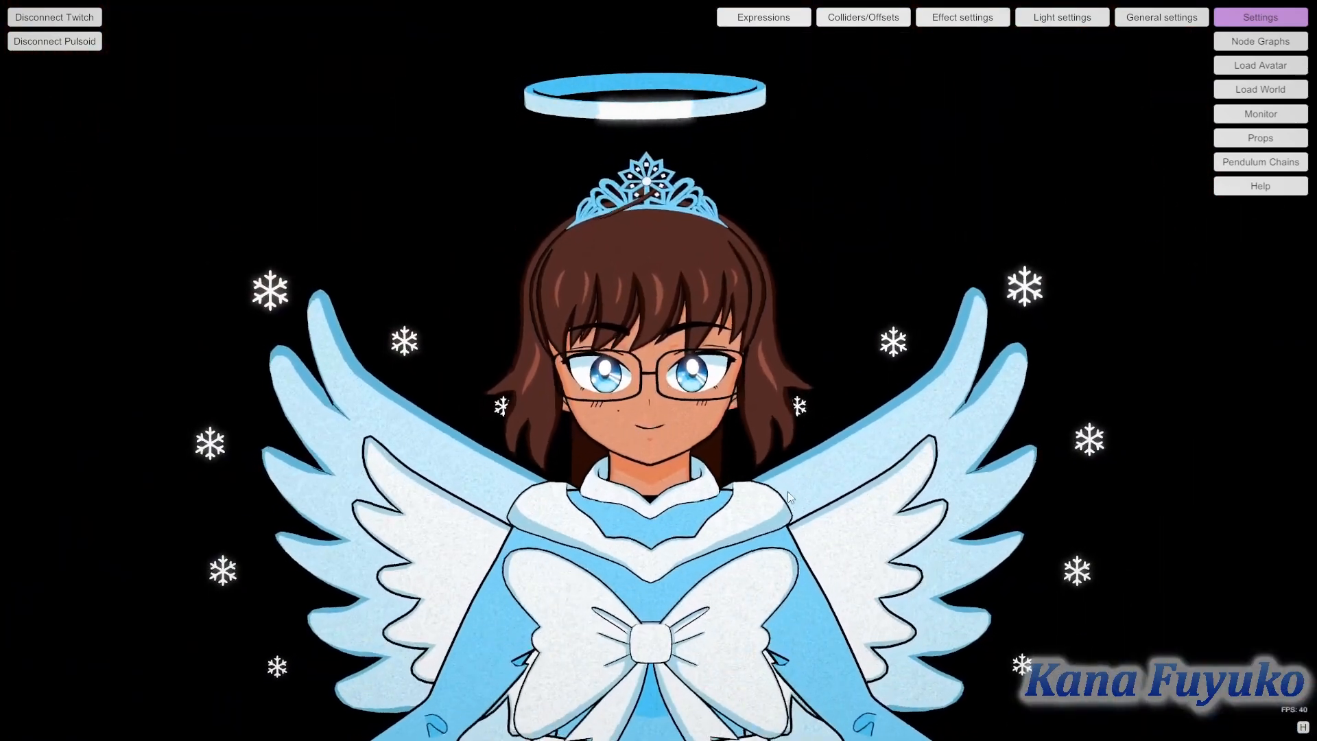
middle_drag(787, 491, 788, 462)
scroll(787, 463, down, 2)
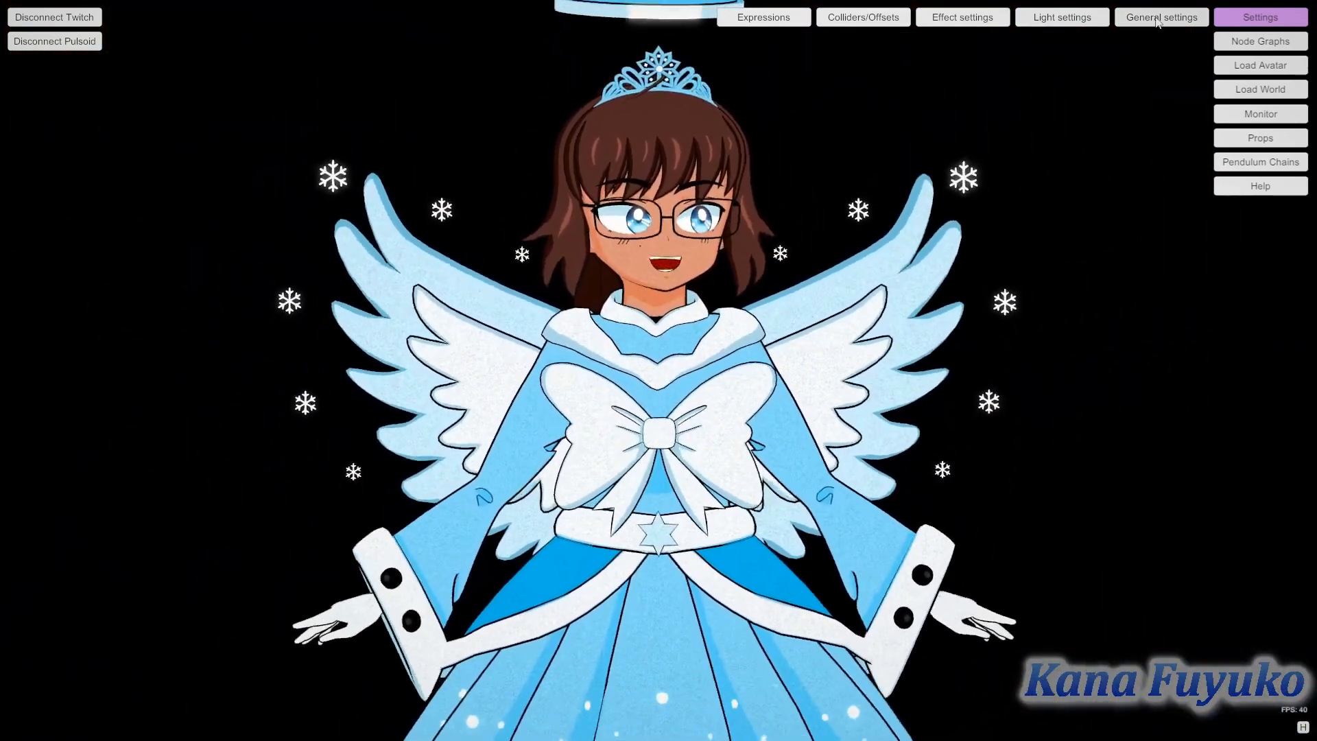
Step: Reopen the tracking layer settings, move the window clear of the avatar, and bring up VMC Receivers 3 and 4
click(1157, 20)
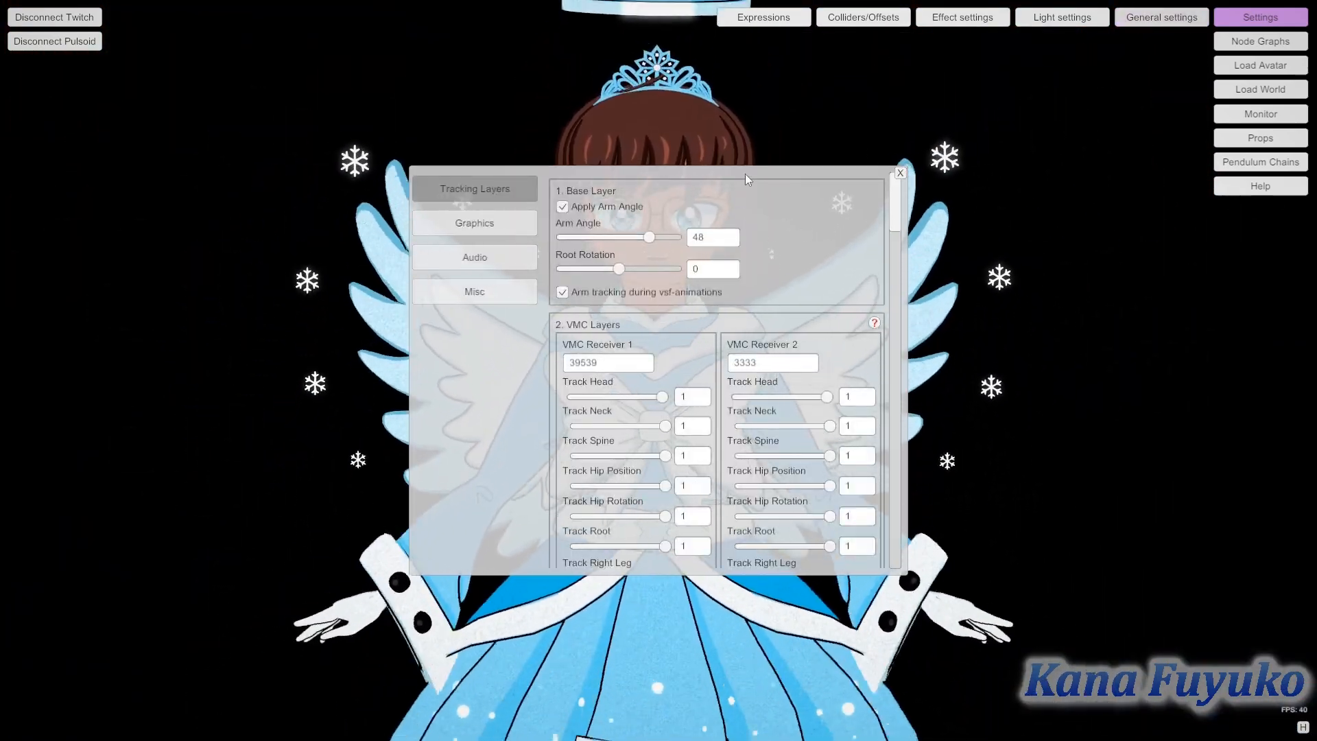
drag(574, 179, 195, 135)
drag(516, 166, 466, 340)
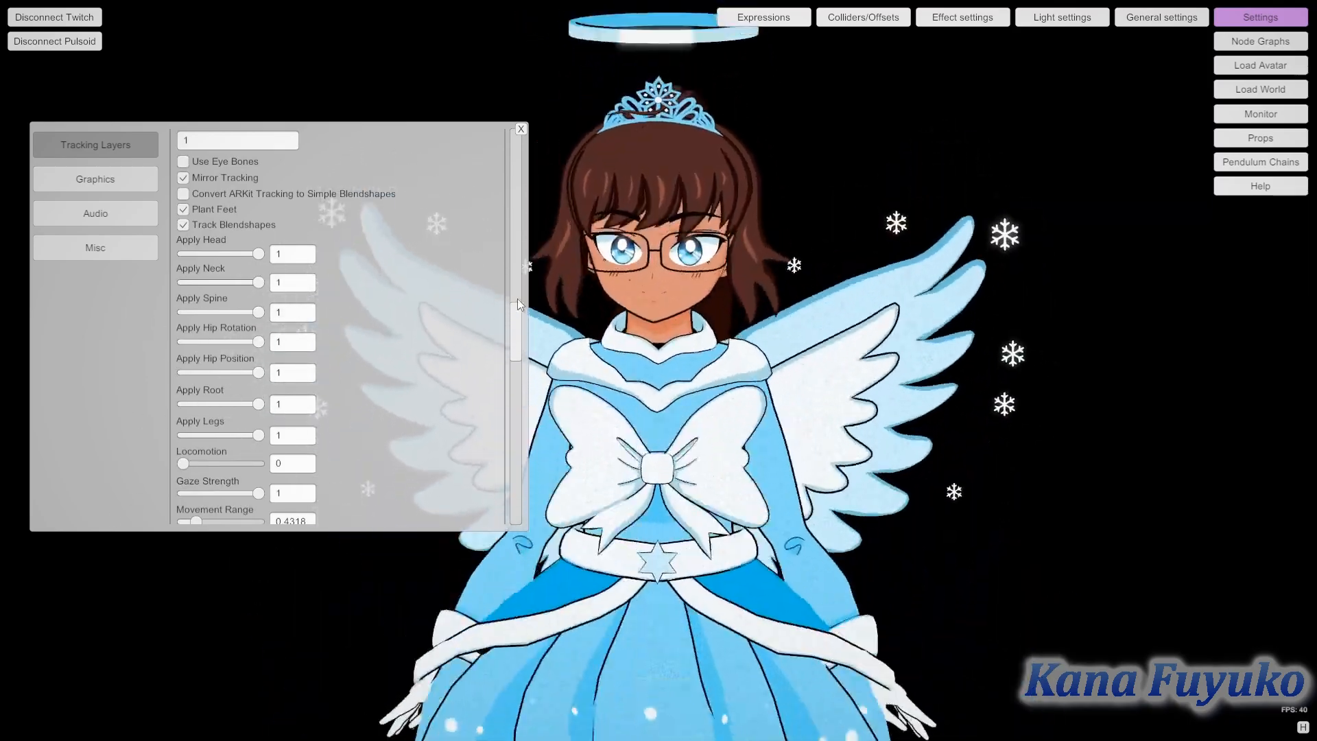
drag(517, 300, 520, 233)
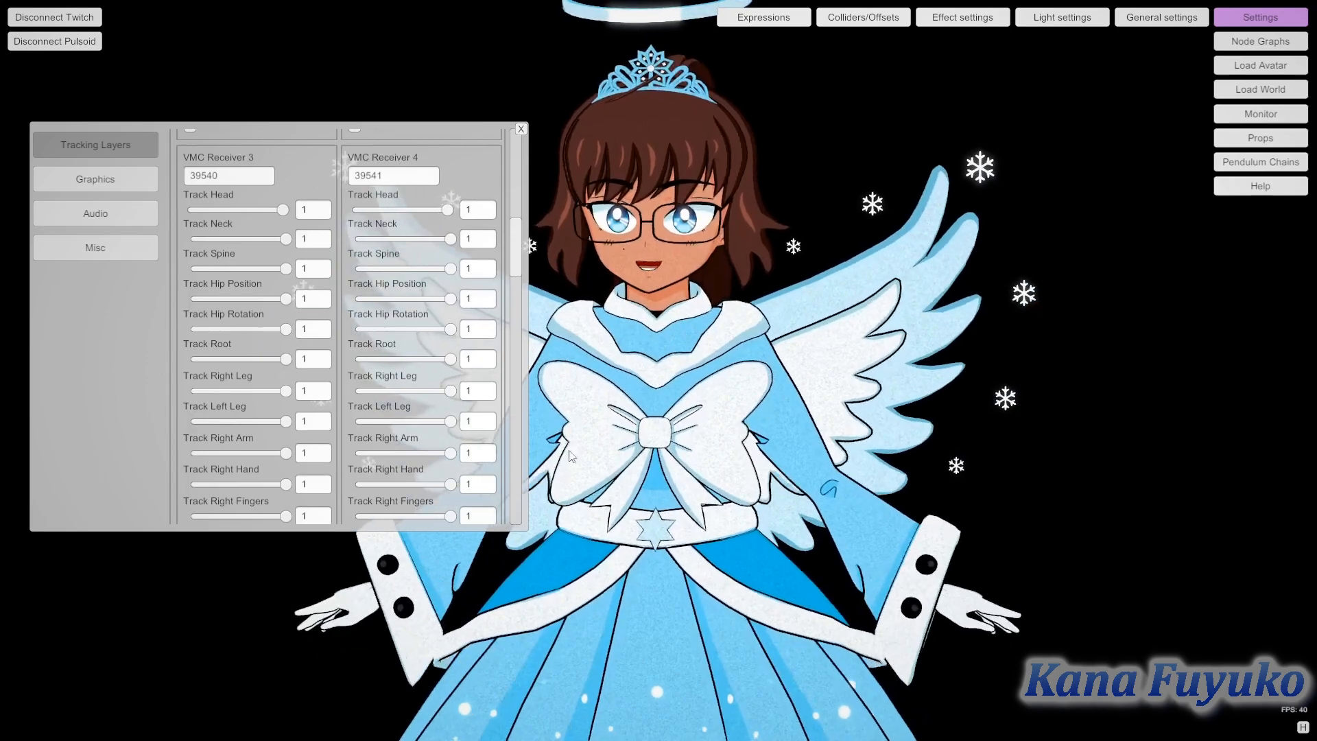
Step: Try VMC Receiver 4 with head, neck, spine, hip position, hip rotation and root tracking set to 0
drag(446, 245, 323, 258)
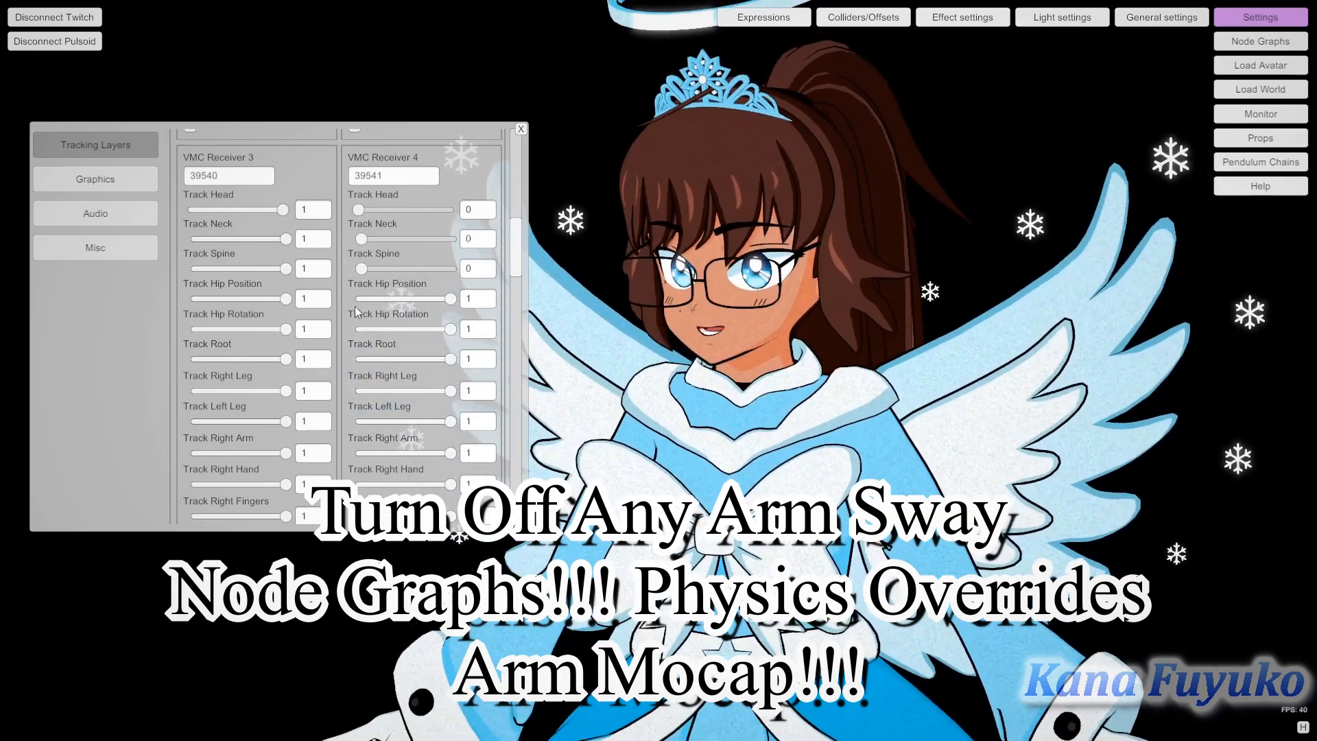
drag(417, 302, 369, 297)
scroll(391, 253, down, 2)
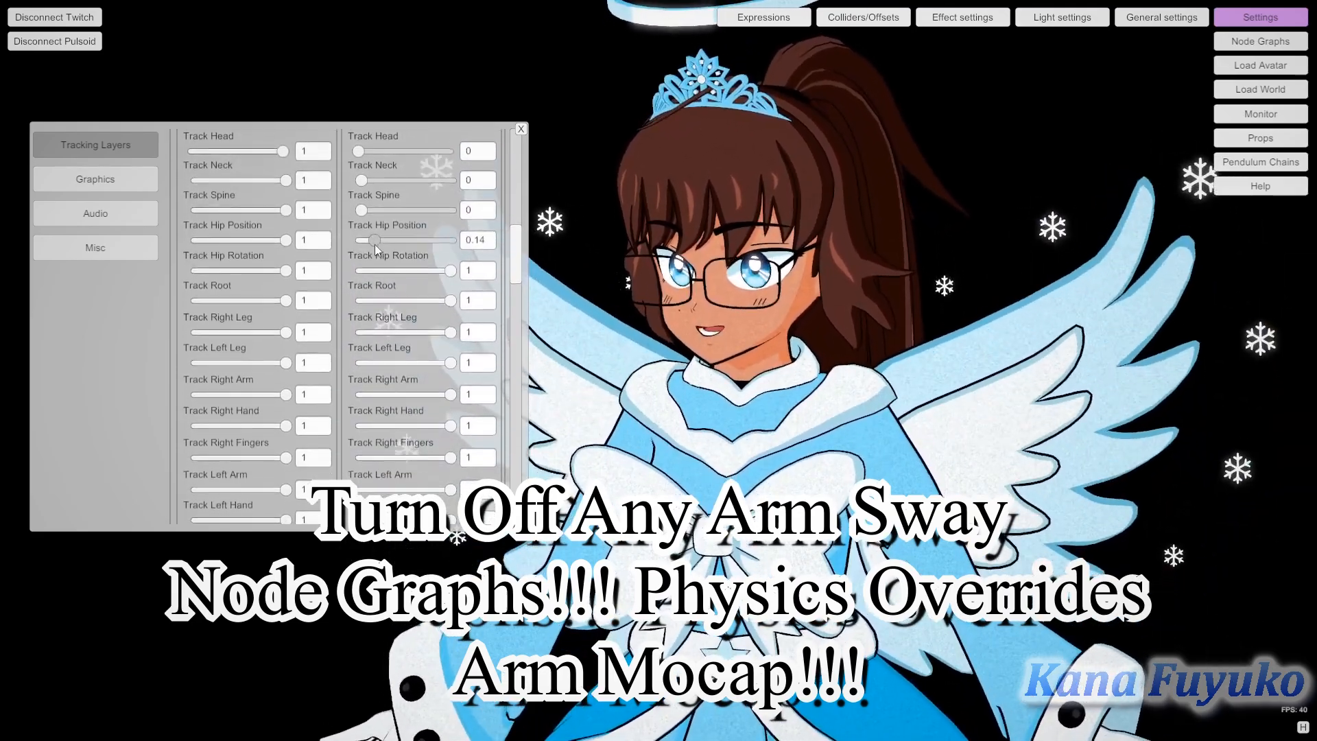
click(356, 266)
click(369, 296)
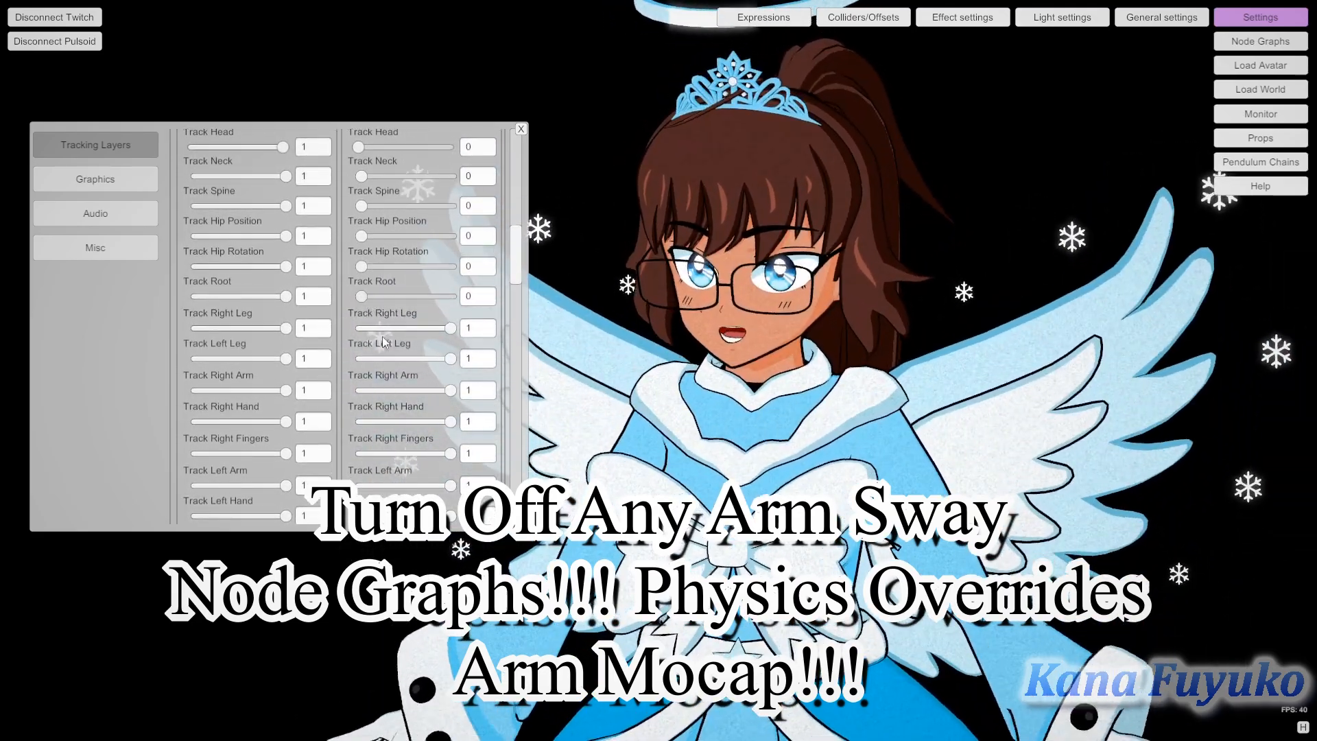
drag(361, 328, 452, 328)
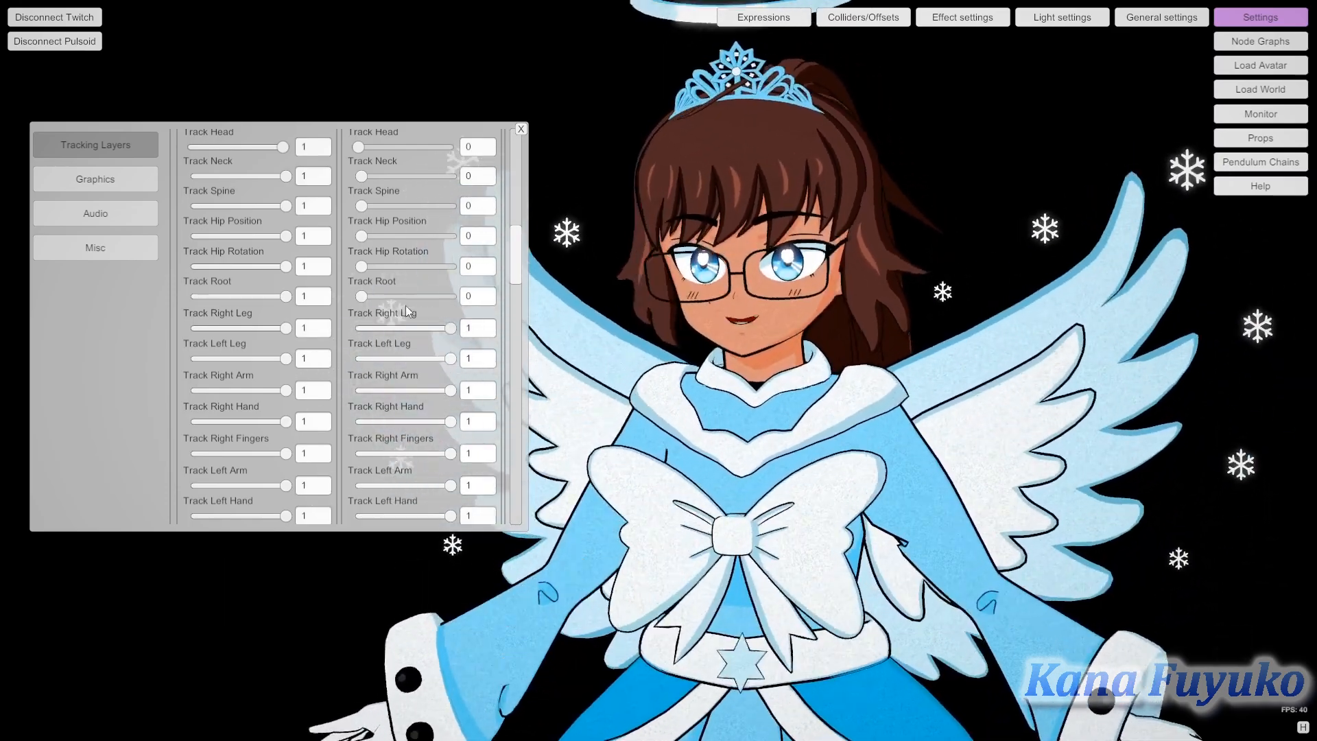
Step: Restore VMC Receiver 4's head, neck, spine, hip position, hip rotation and root tracking to 1, and close the settings
scroll(822, 218, up, 6)
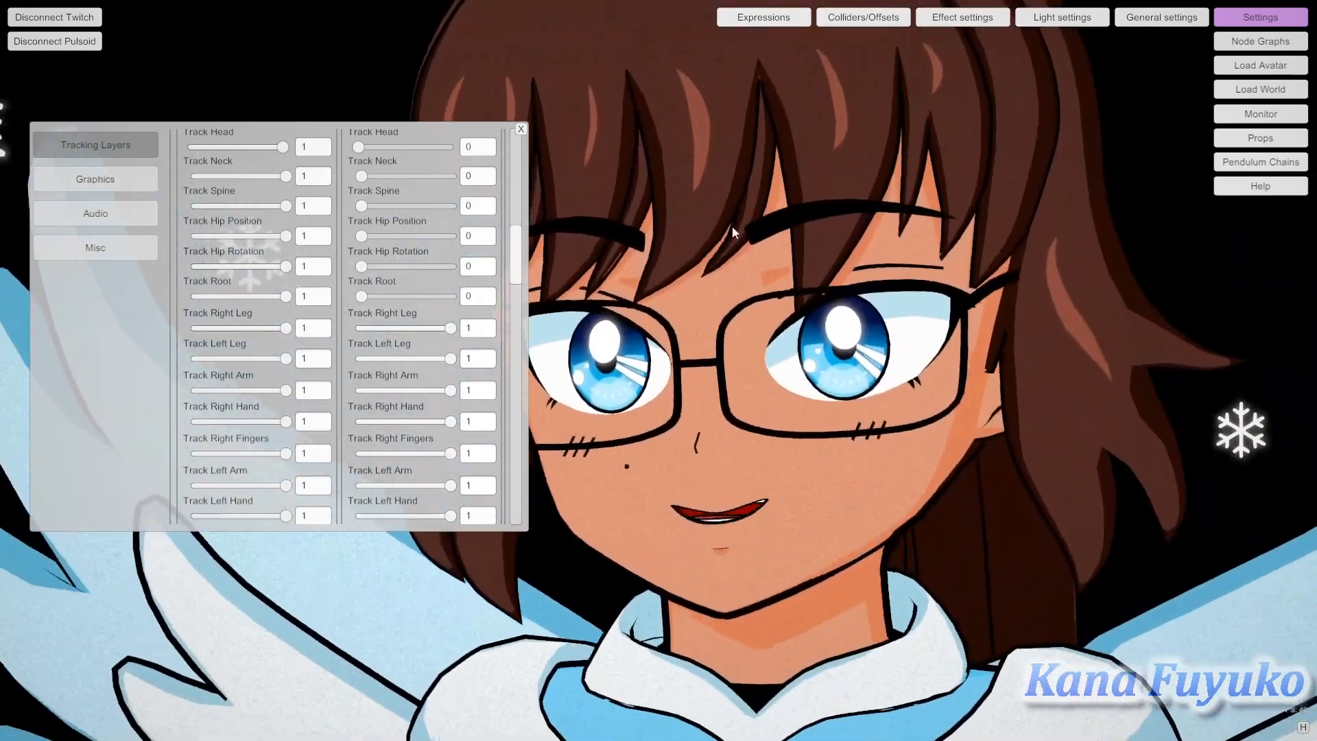
scroll(733, 232, down, 6)
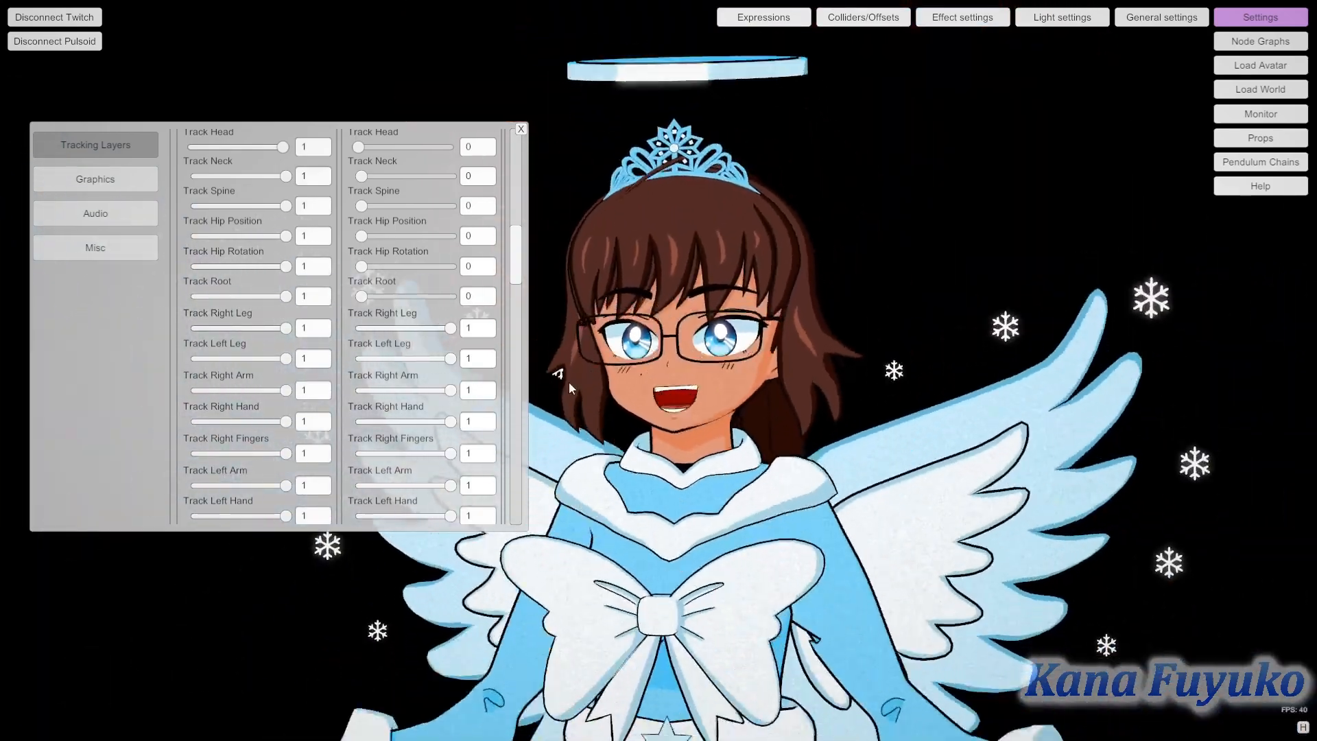
scroll(569, 381, up, 6)
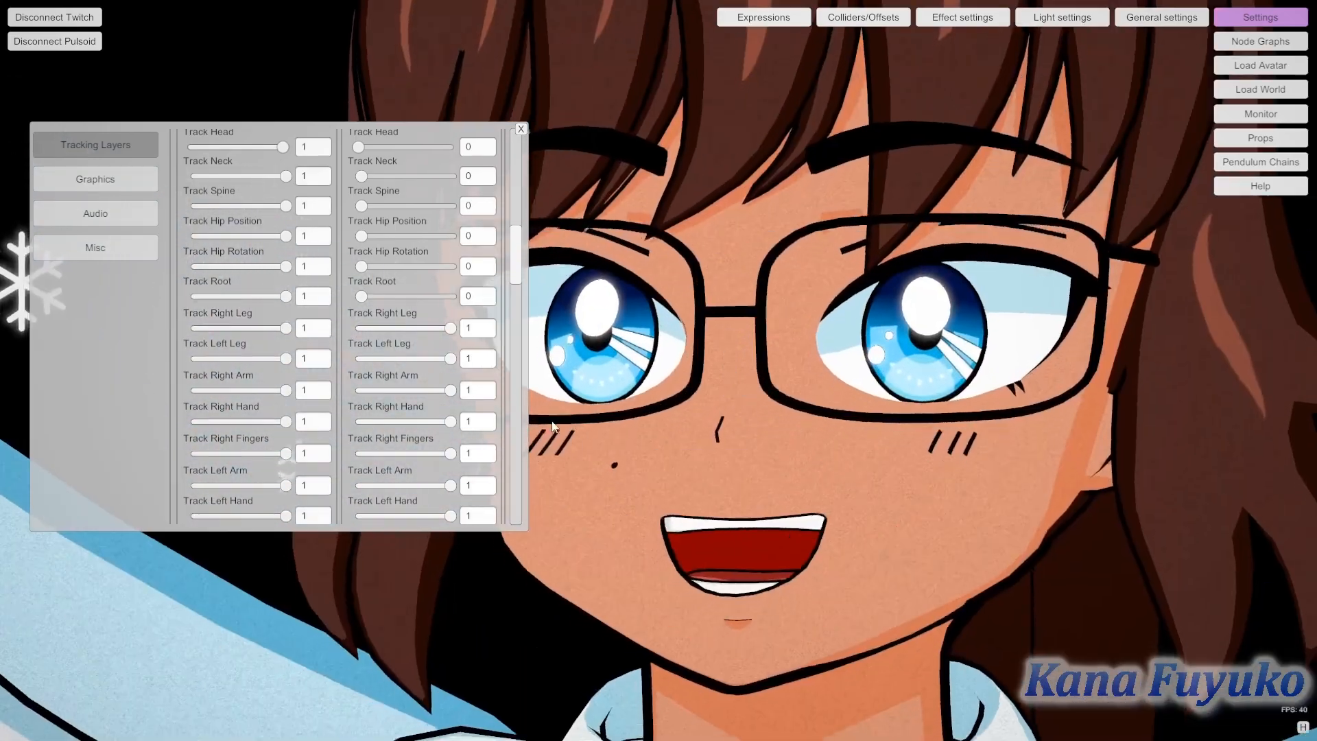
drag(361, 266, 527, 263)
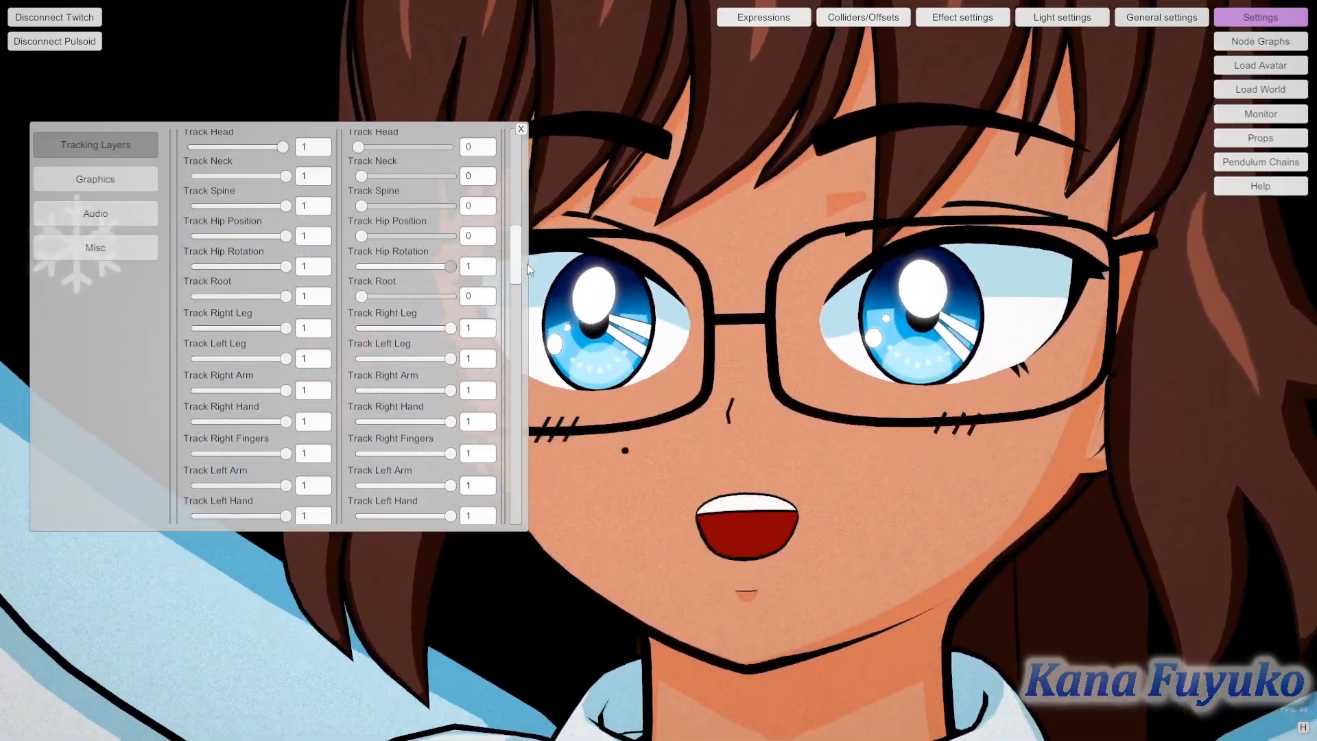
drag(439, 237, 475, 217)
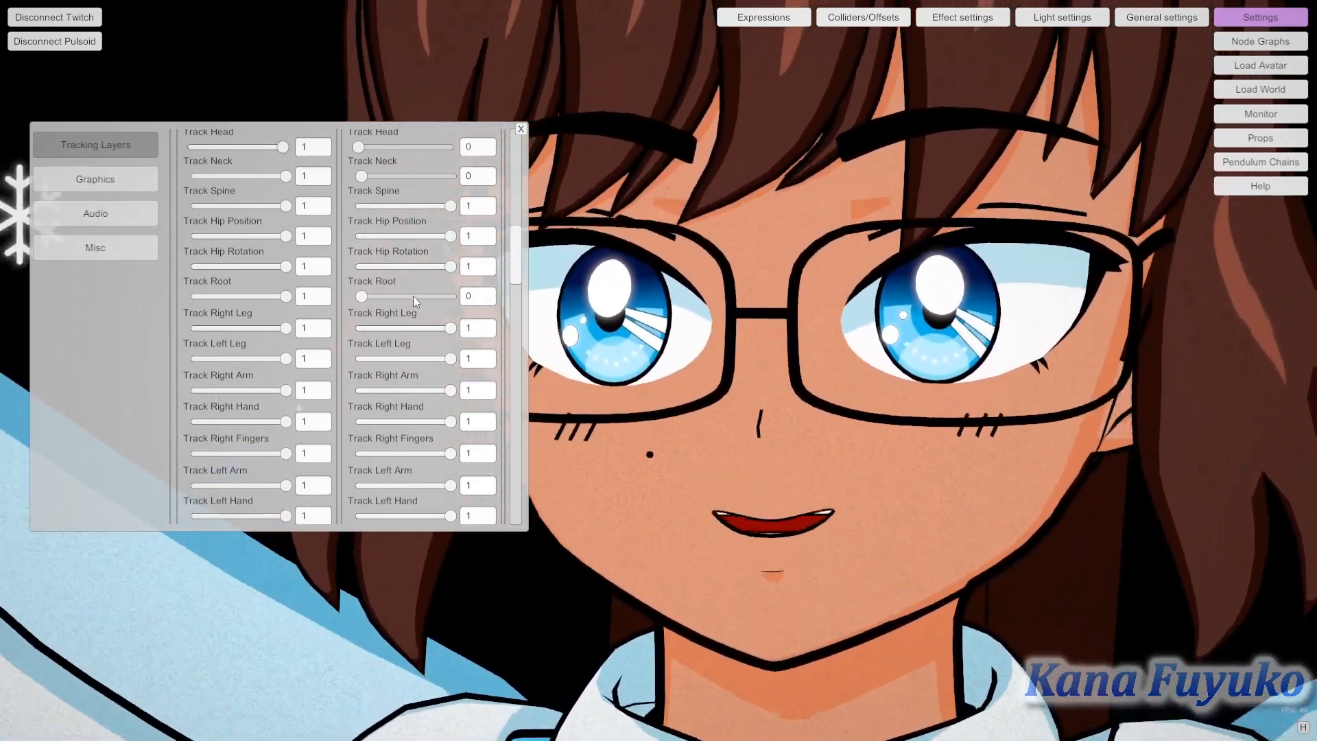
drag(413, 295, 460, 295)
drag(361, 176, 439, 175)
drag(358, 147, 475, 145)
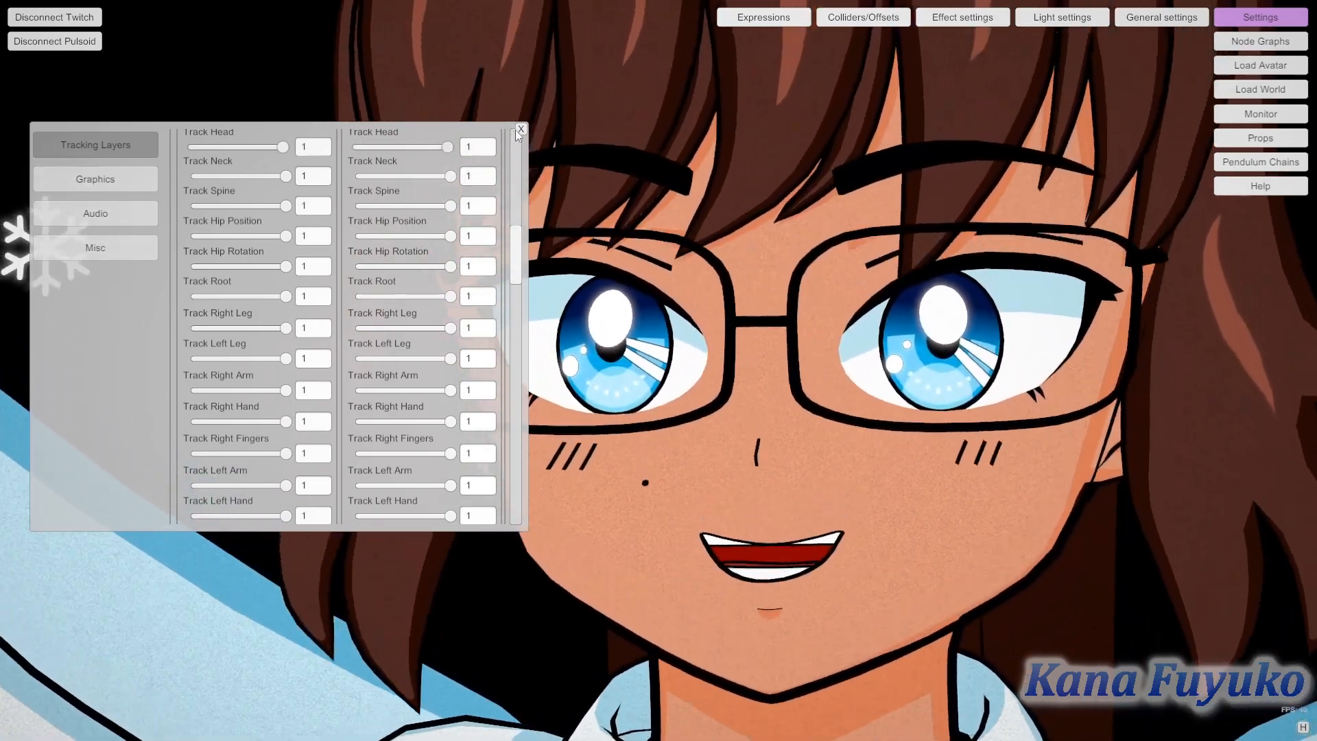
click(520, 129)
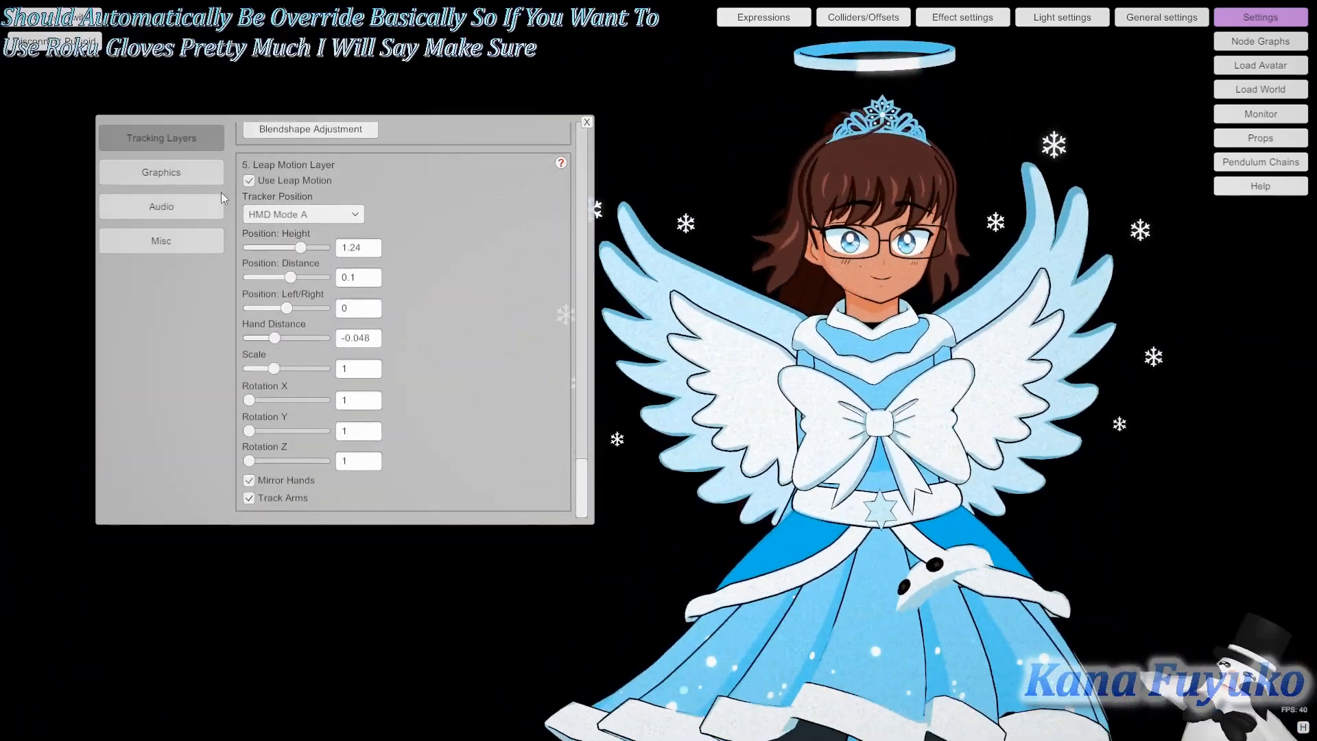
Step: Disable Use Leap Motion in the Leap Motion layer
click(249, 182)
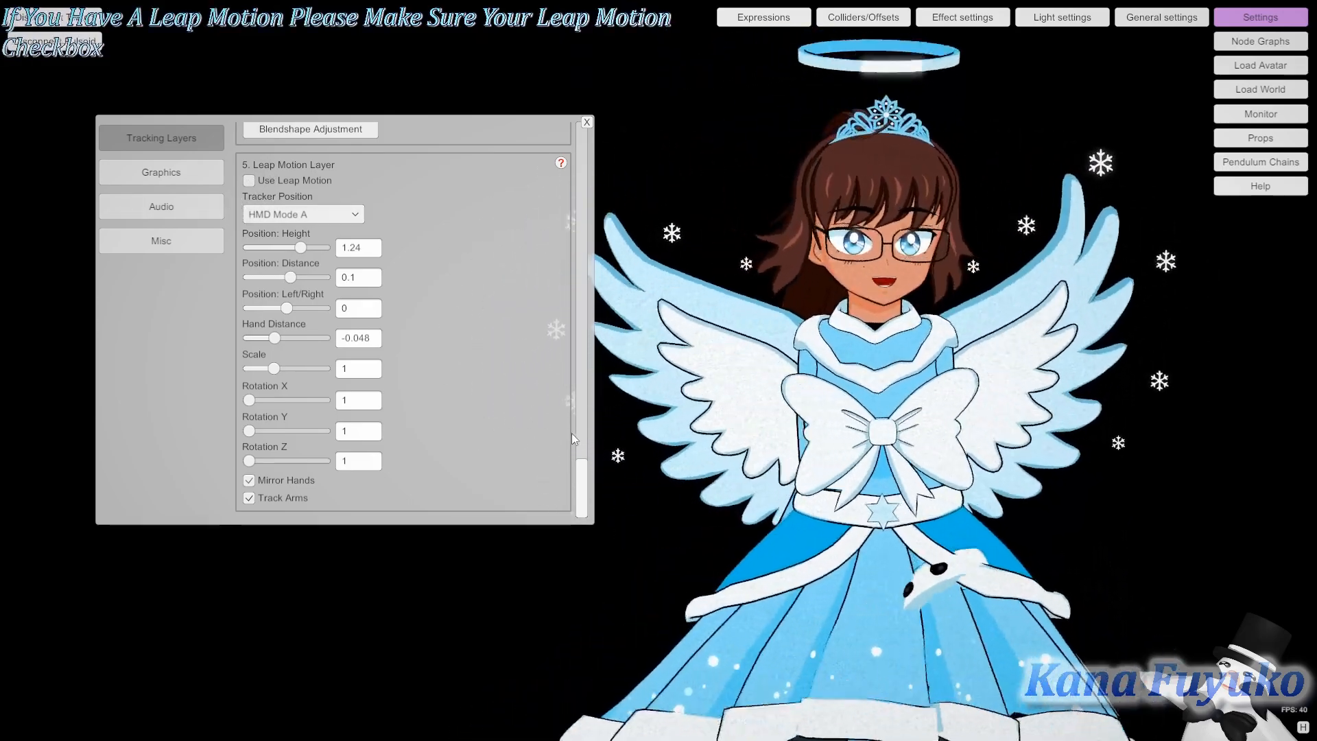
scroll(566, 391, up, 10)
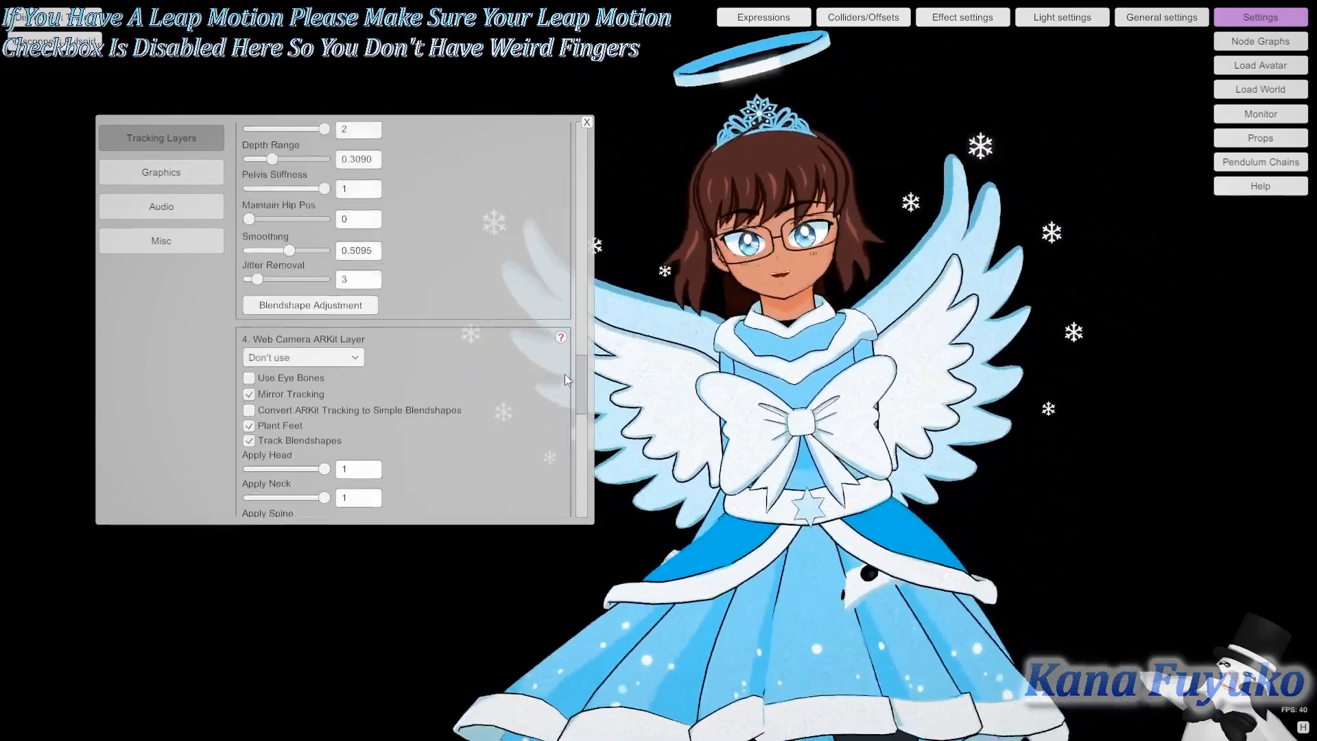
scroll(555, 165, up, 5)
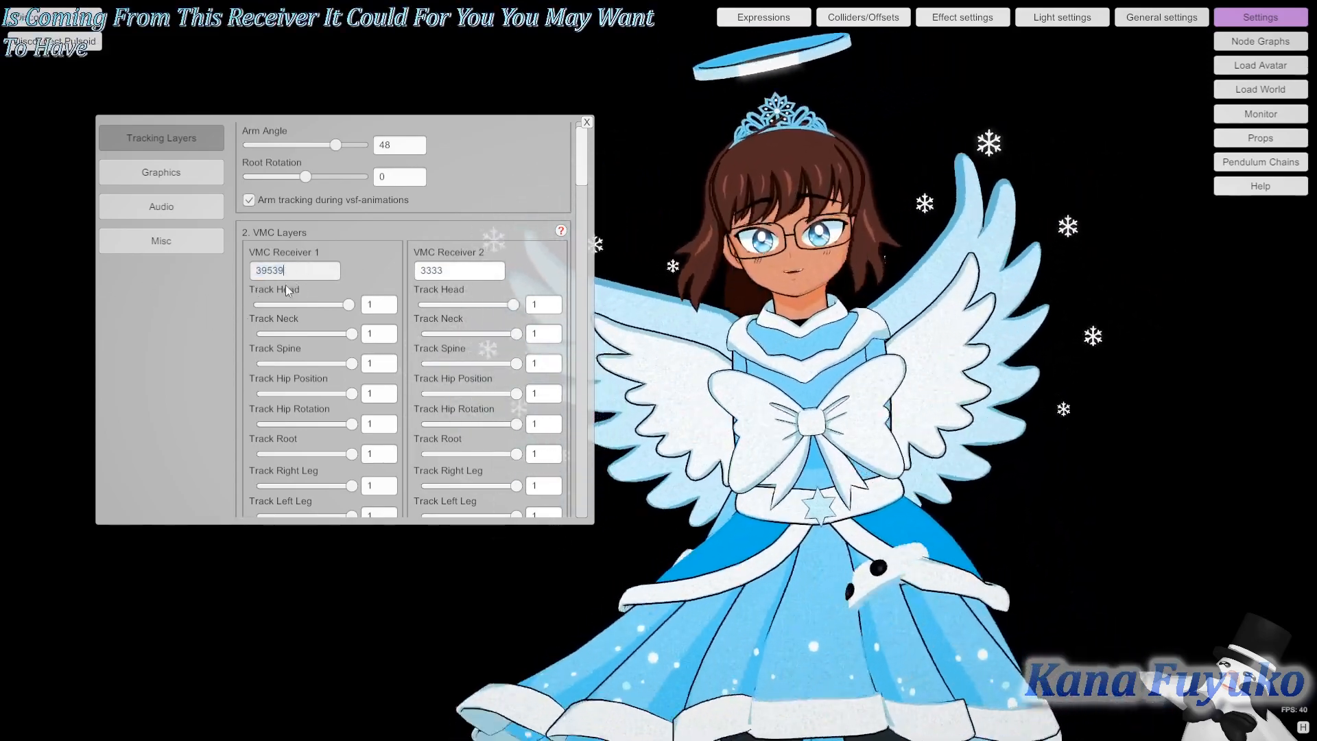
Step: Examine the port numbers, body-part weights and blendshape tracking options of VMC Receivers 1 and 2
click(404, 229)
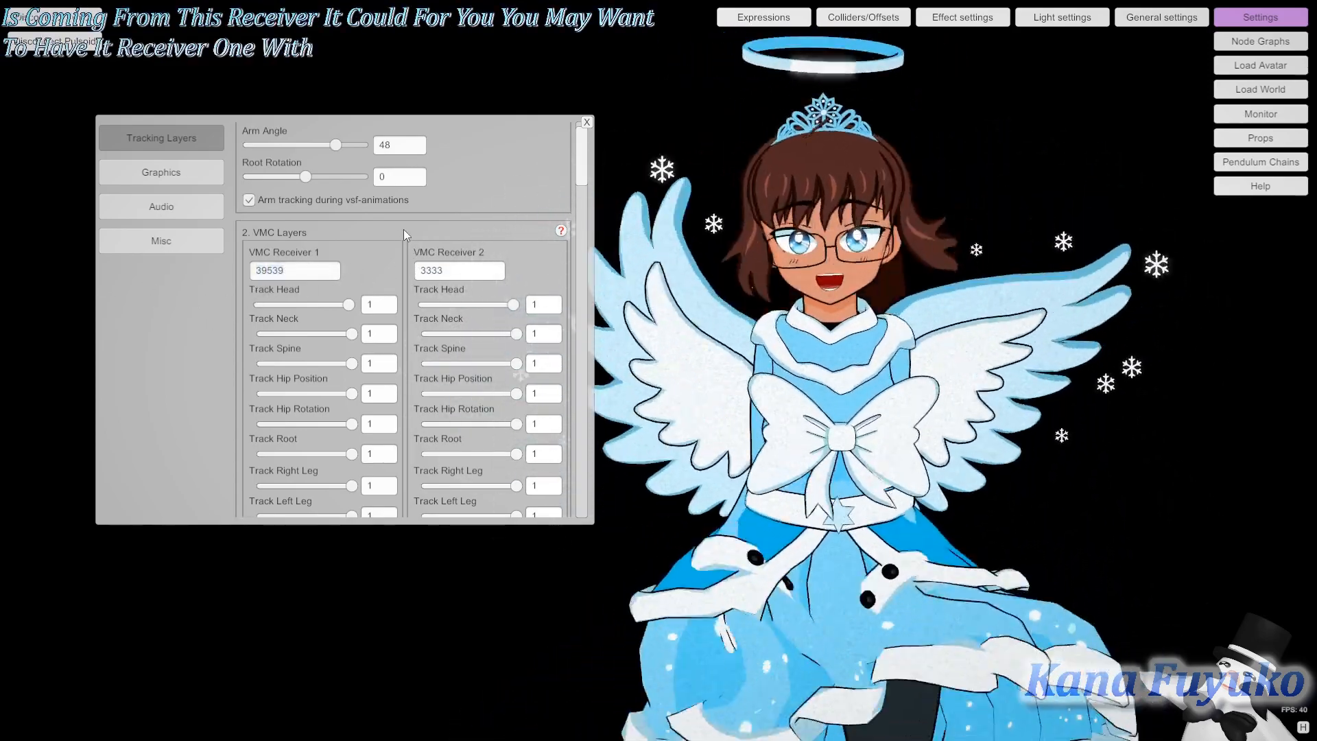
scroll(466, 247, down, 2)
scroll(468, 251, down, 2)
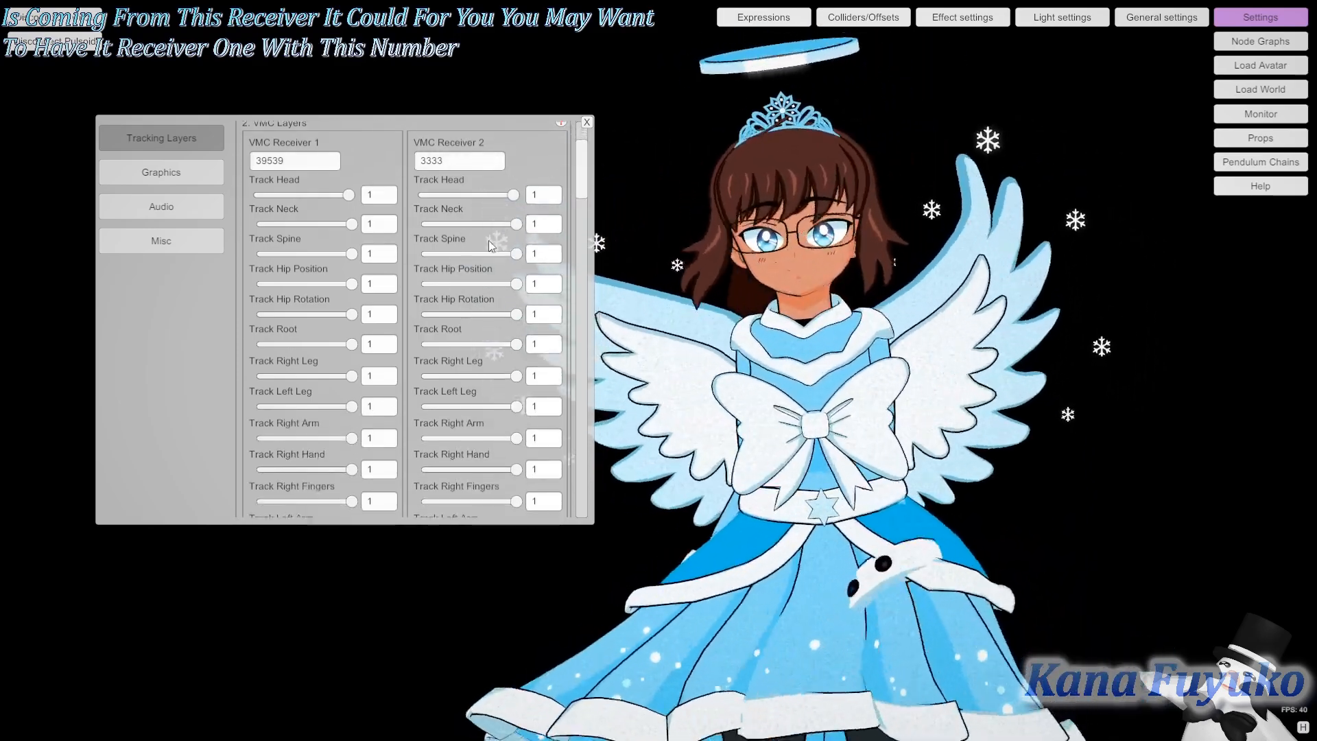
drag(582, 156, 573, 182)
scroll(571, 184, down, 1)
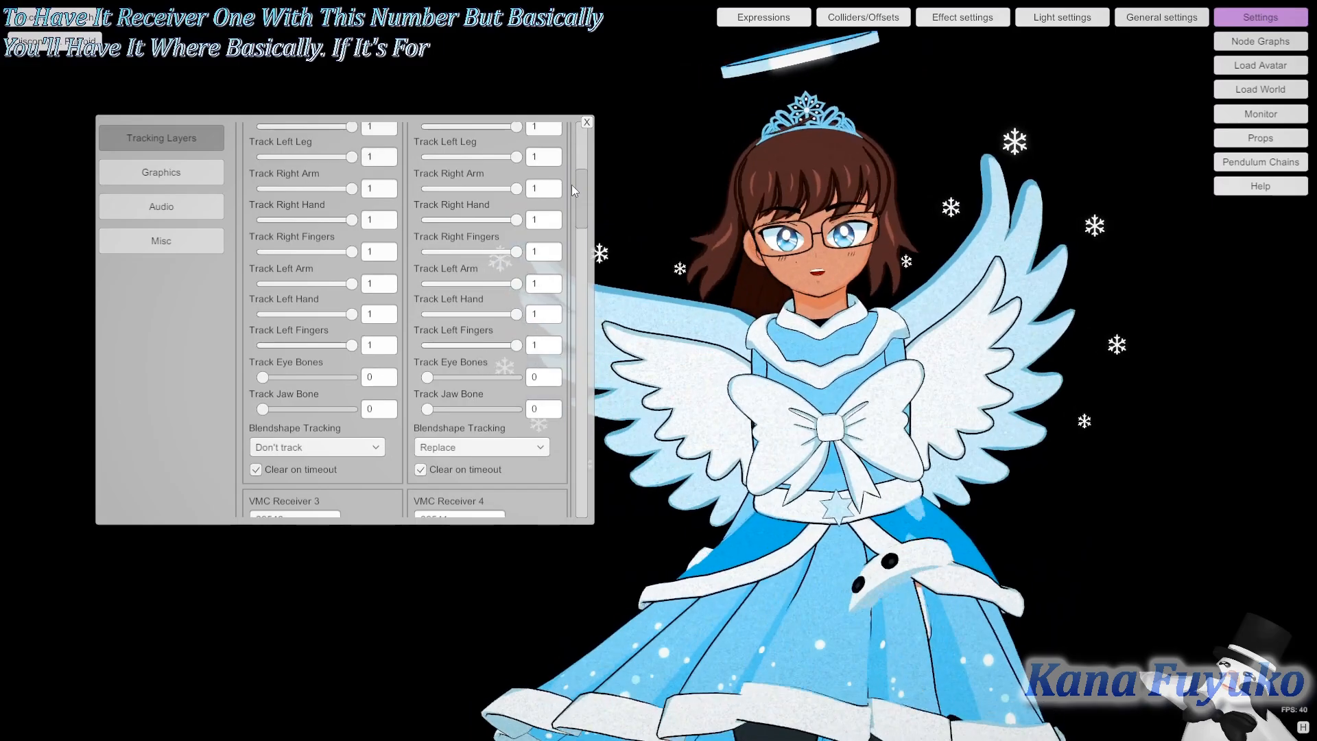
scroll(570, 175, up, 3)
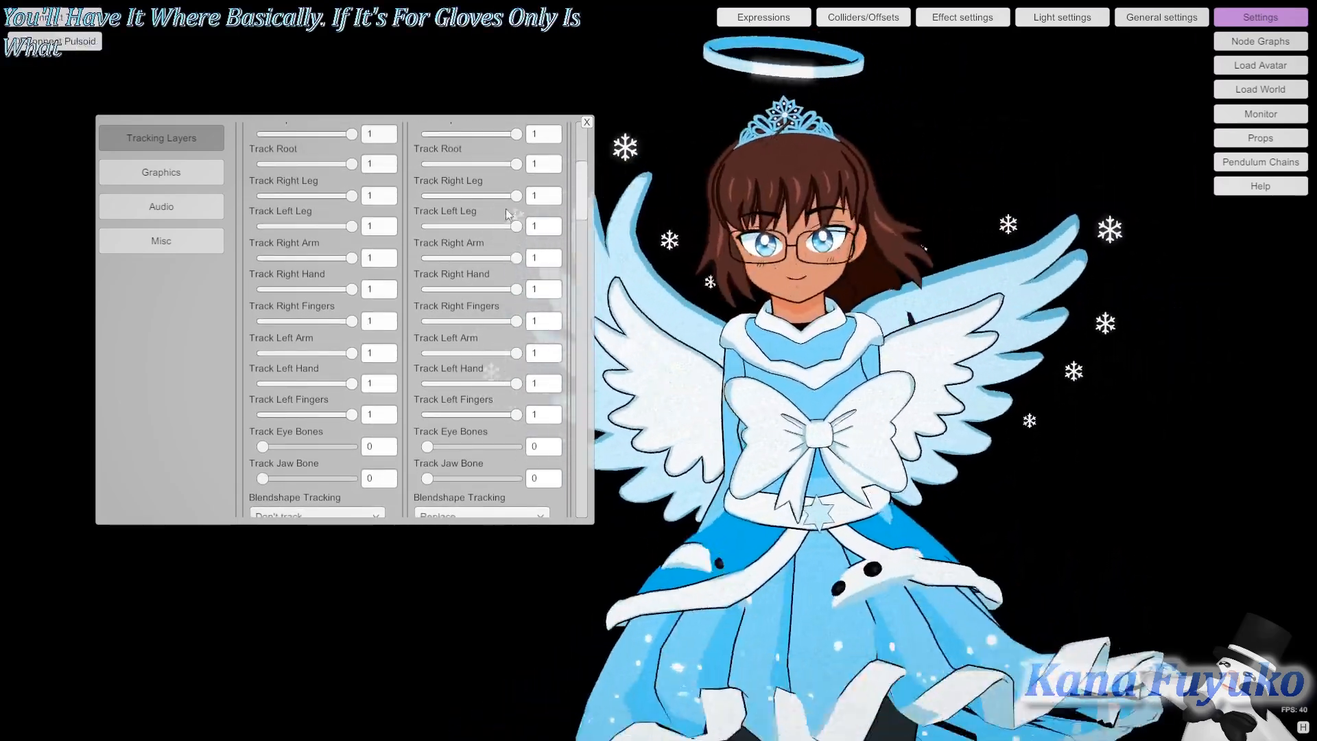
scroll(504, 208, up, 2)
click(548, 191)
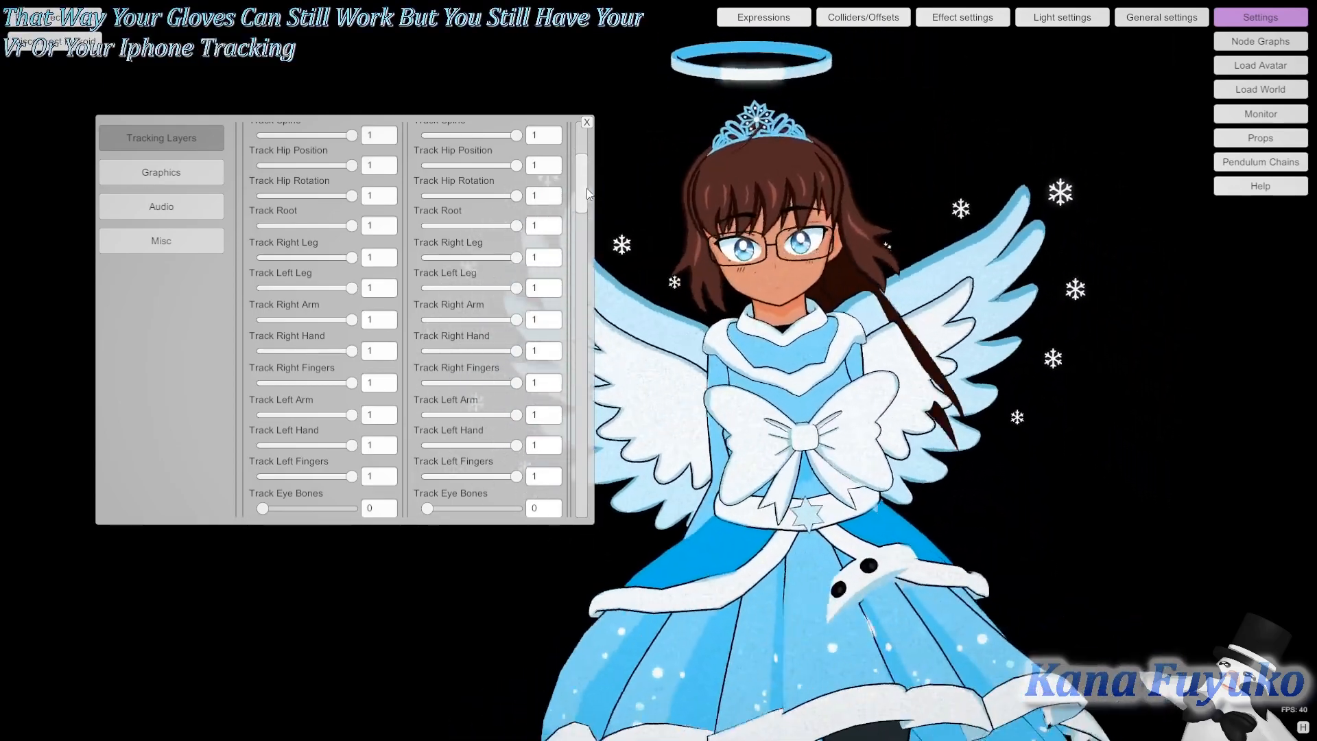
Step: Set VMC Receiver 2's Track Head, Track Neck and Track Spine weights to 0
mouse_move(587, 190)
mouse_down()
mouse_move(583, 203)
mouse_move(579, 169)
mouse_up()
scroll(587, 199, down, 1)
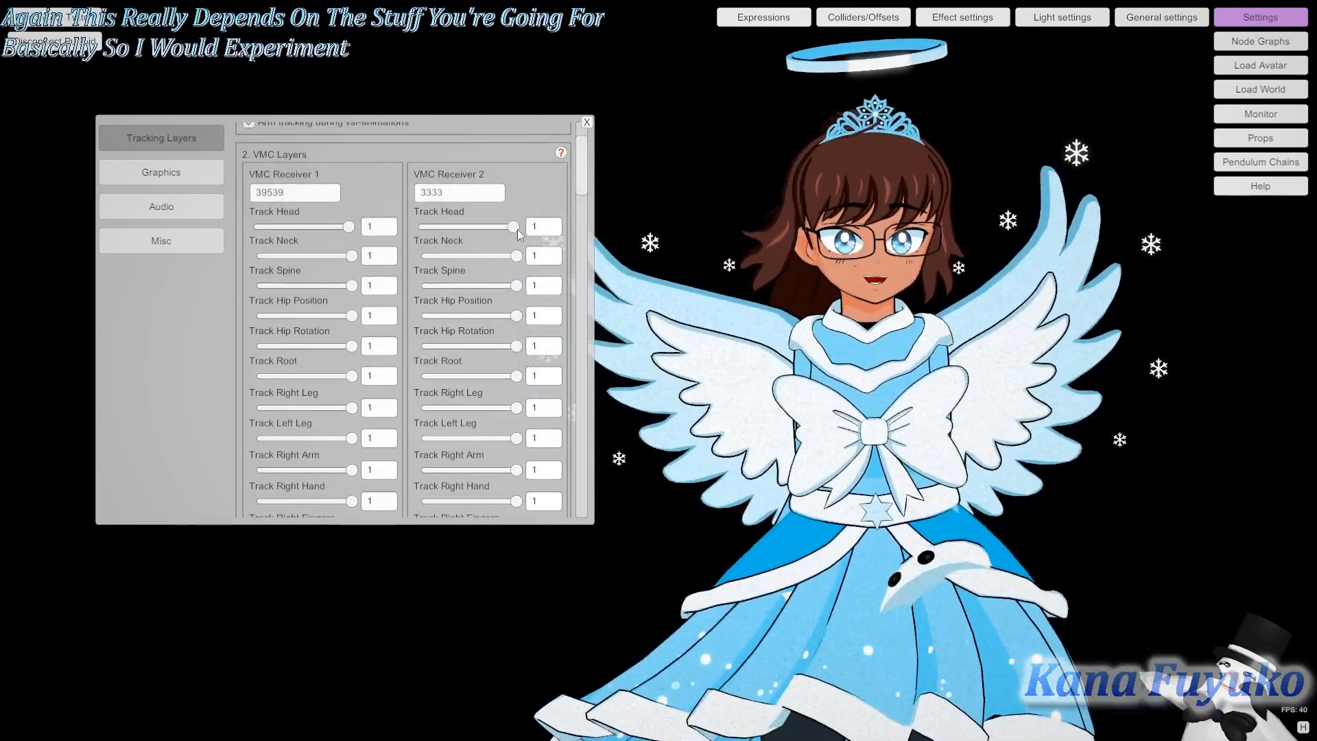
drag(489, 227, 387, 273)
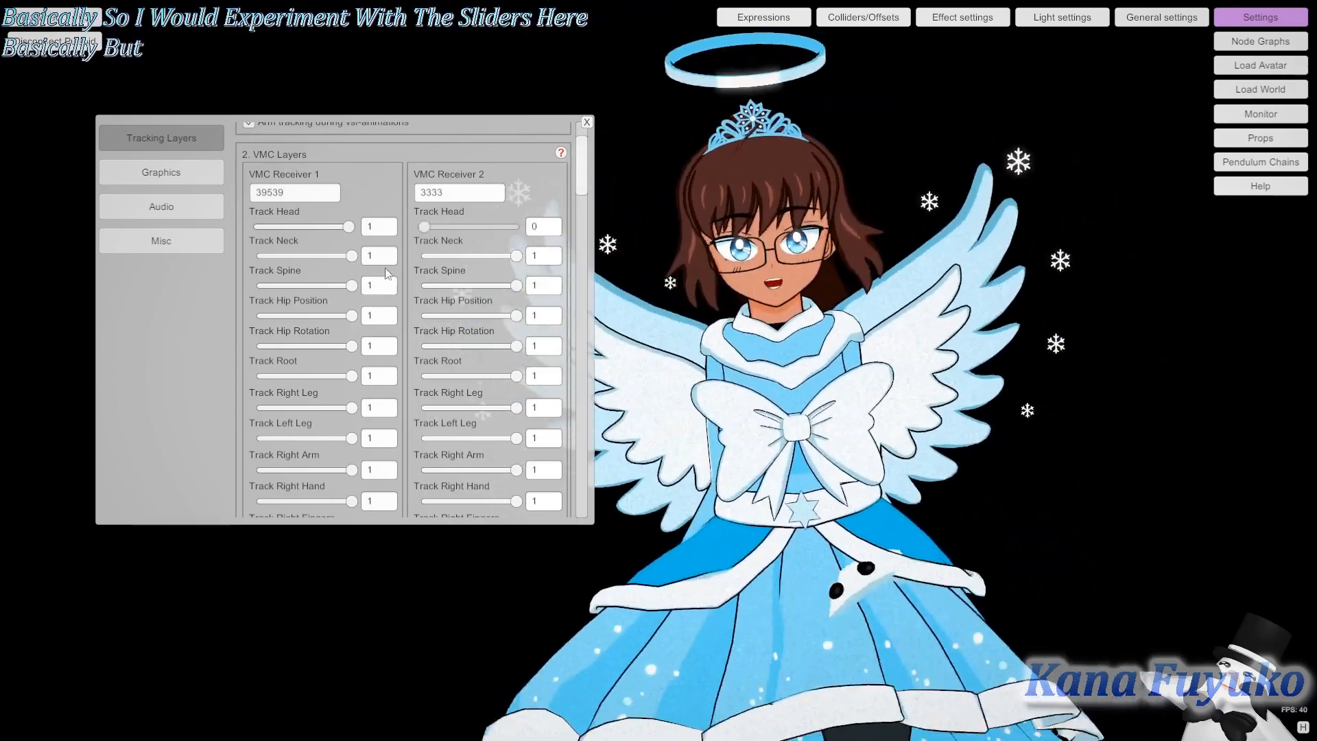
drag(514, 255, 415, 257)
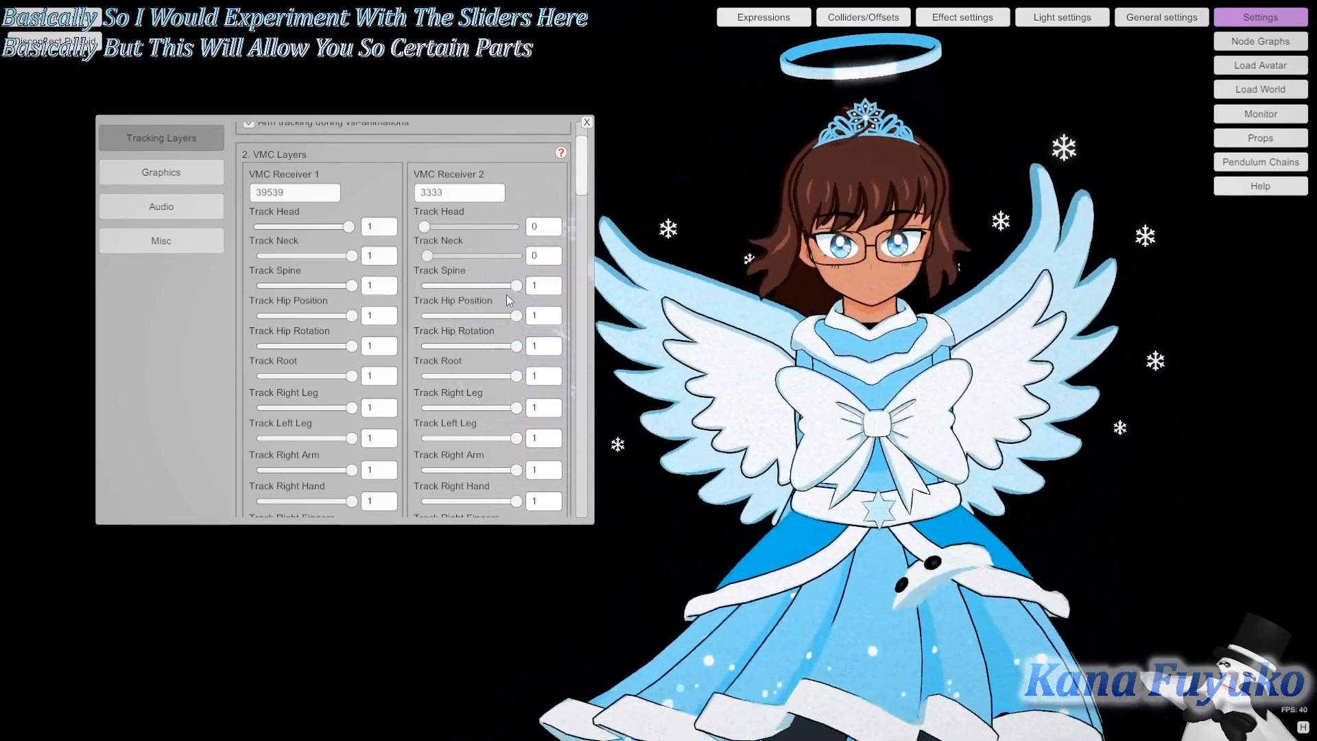
drag(516, 286, 398, 299)
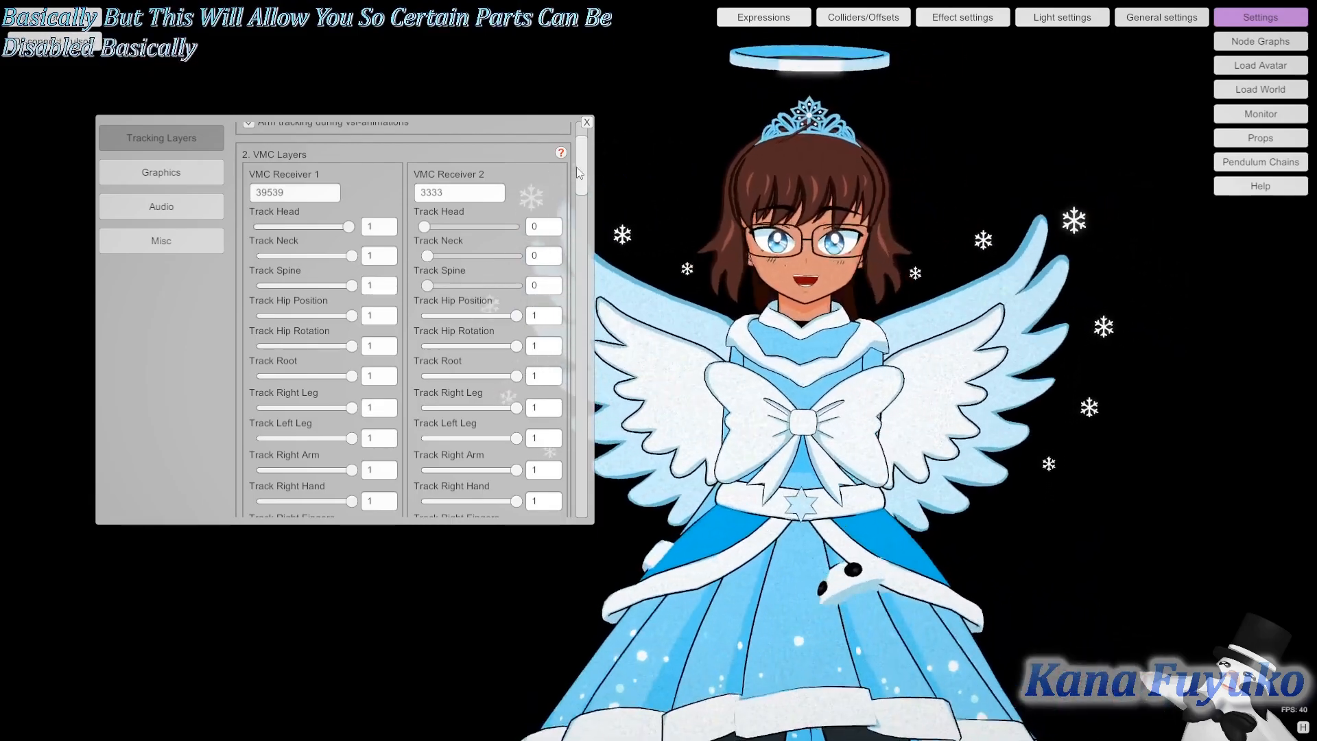
Step: Raise the ARKit layer's Apply Head weight to 1 as a test, and return it to 0
drag(576, 167, 540, 320)
drag(249, 319, 448, 327)
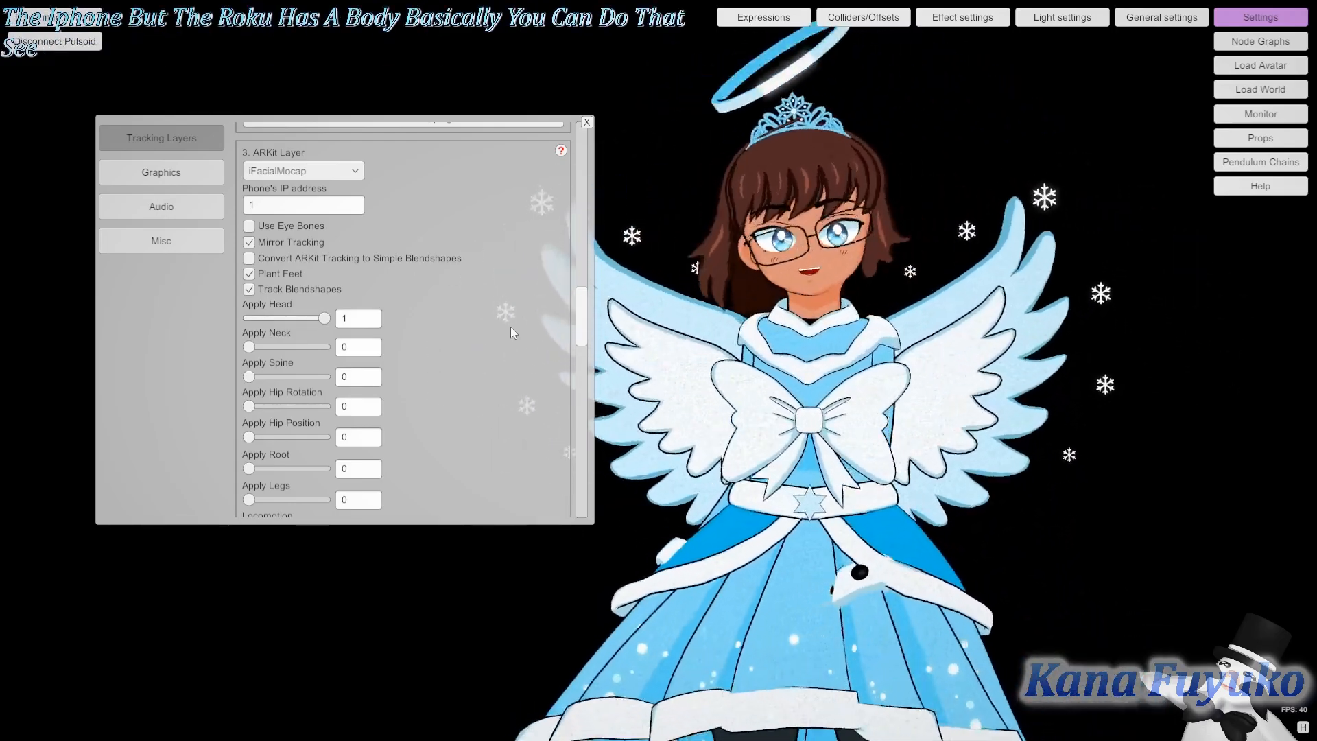
drag(324, 322, 247, 320)
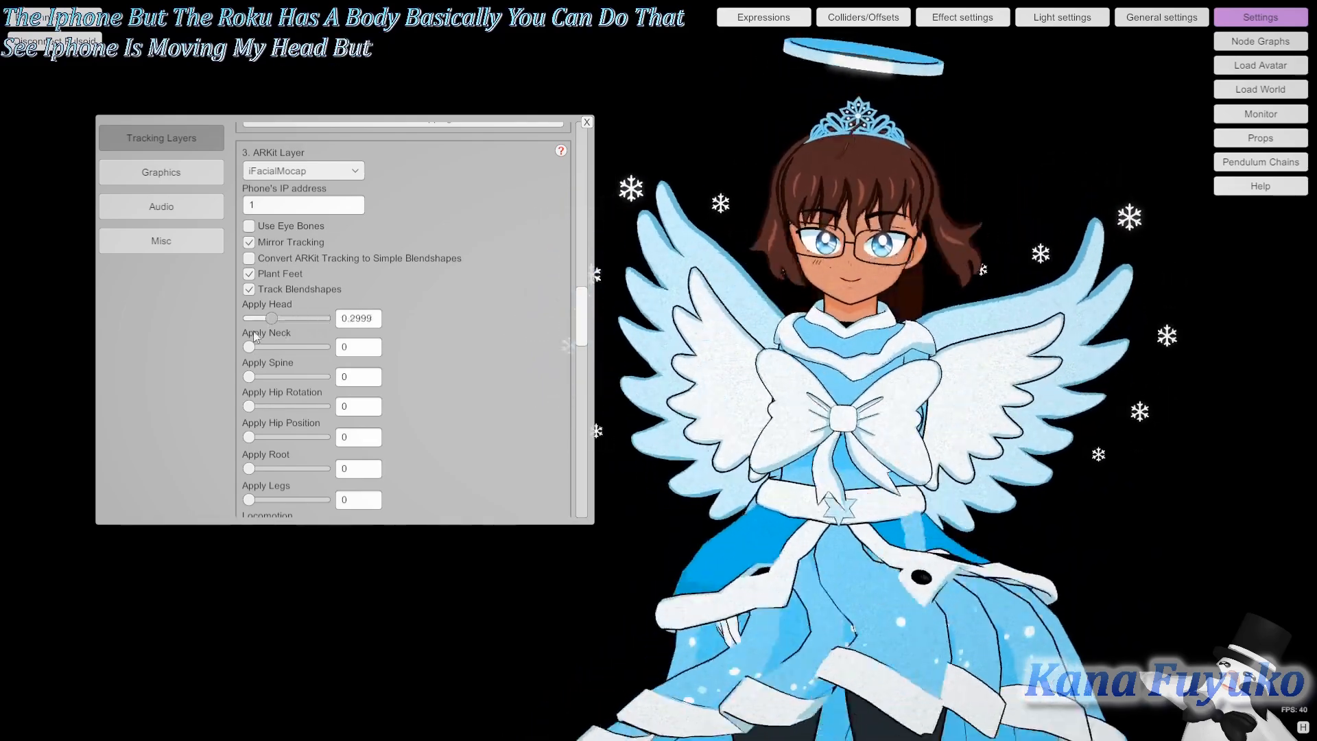
Step: Review the body-part weights of VMC Receivers 1 and 2 alongside the full-body avatar, and close the settings
scroll(556, 389, up, 2)
scroll(554, 385, up, 5)
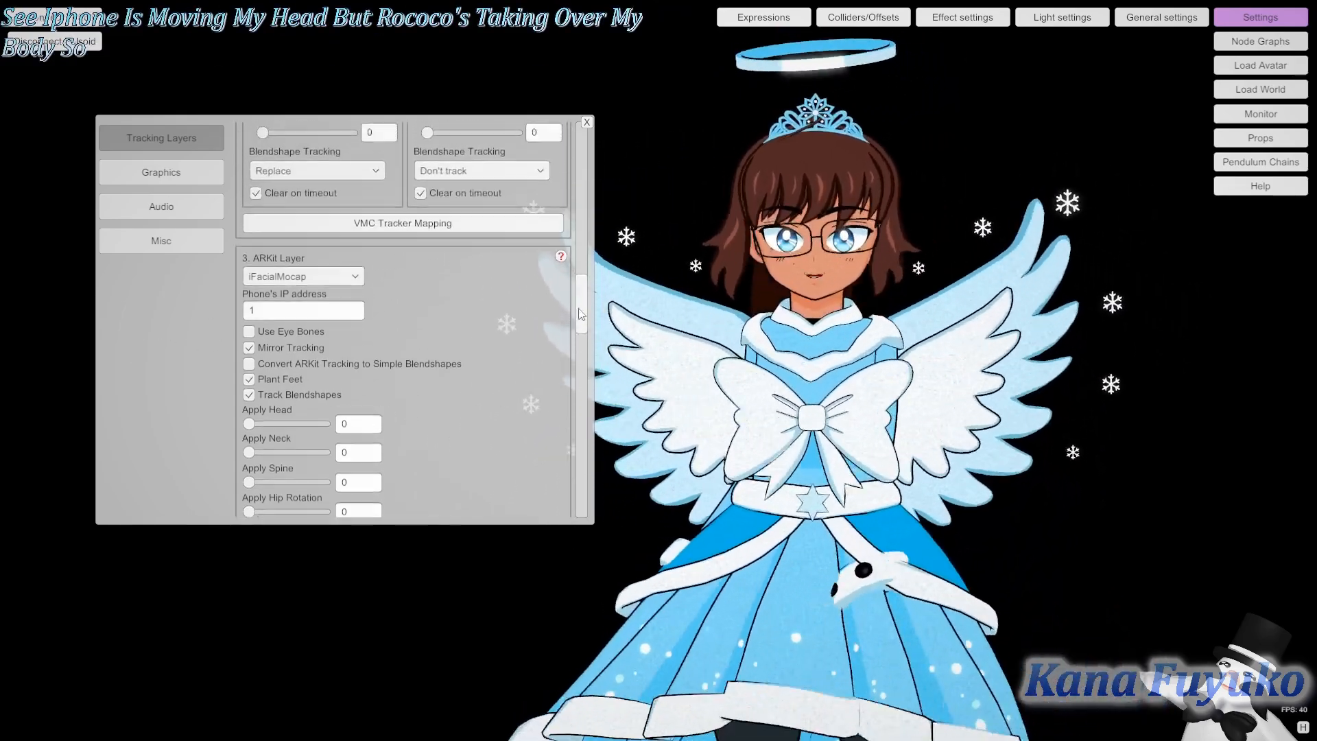
drag(590, 221, 586, 175)
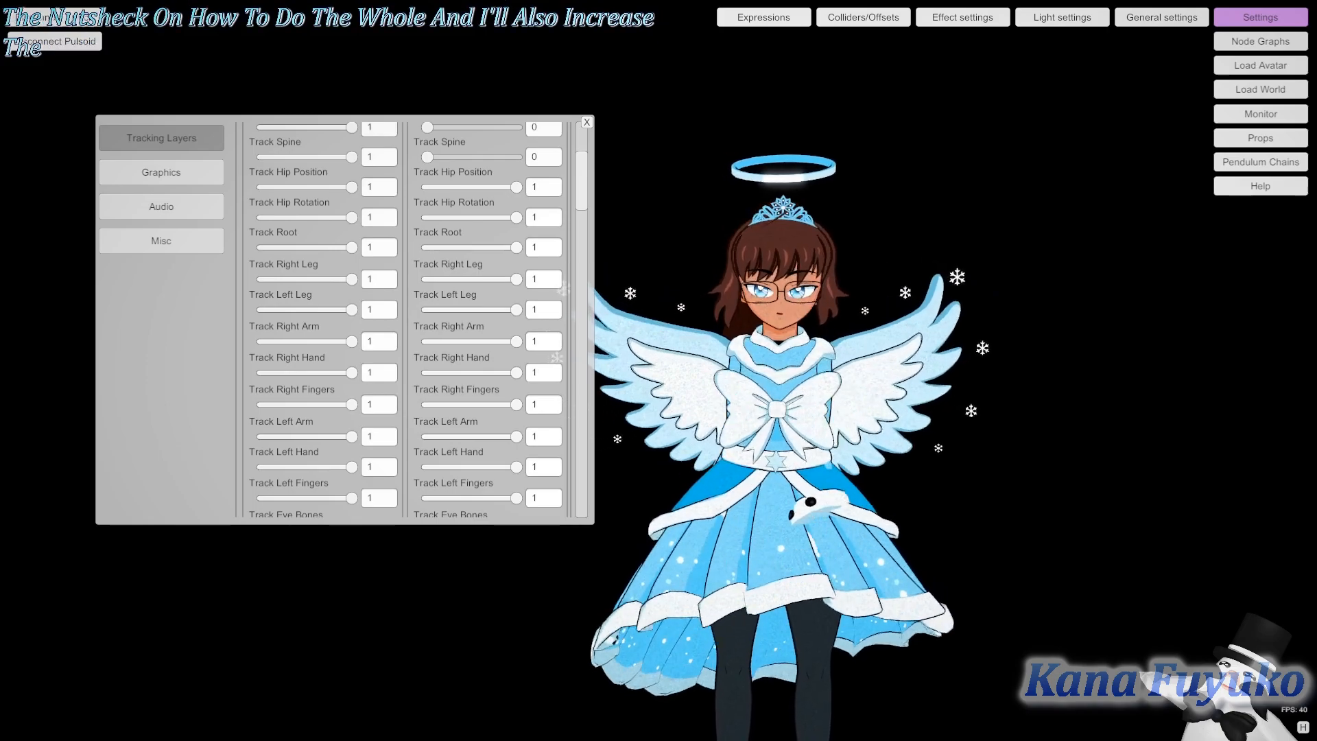
middle_drag(750, 429, 772, 393)
scroll(772, 393, down, 2)
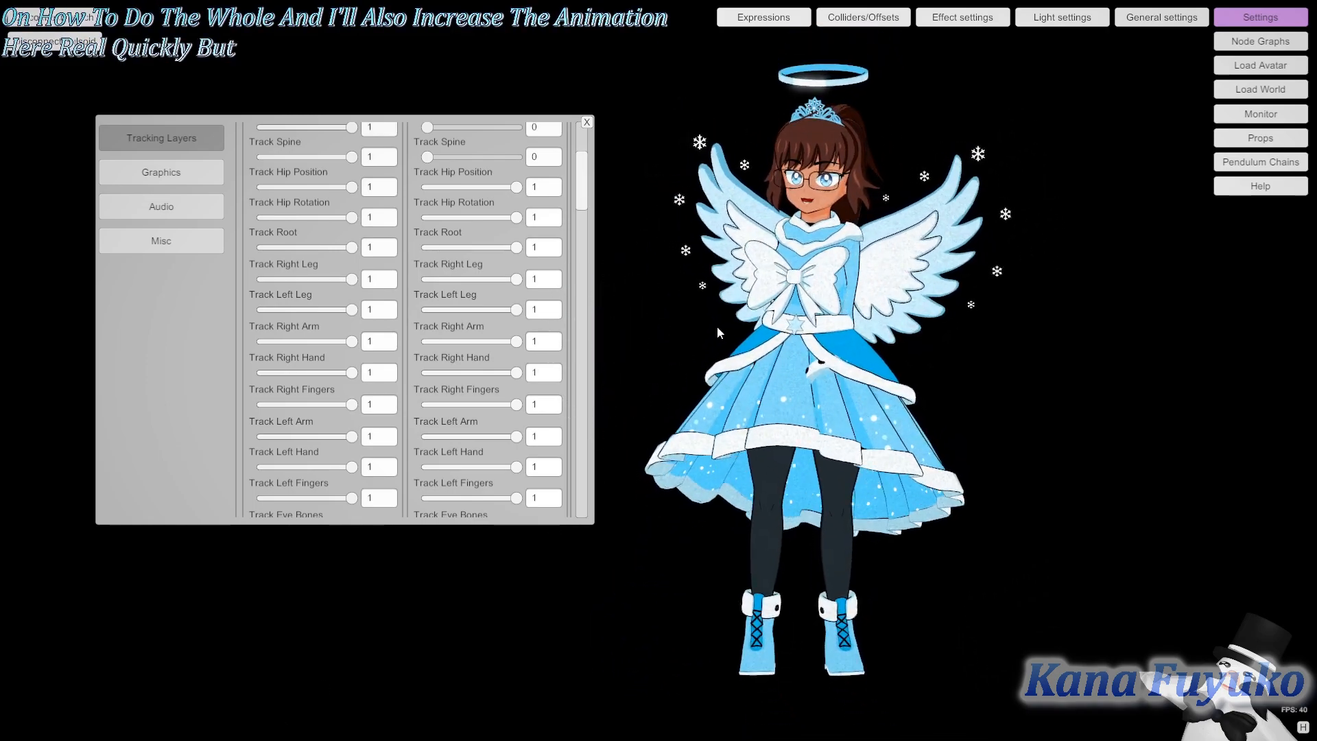
drag(582, 198, 588, 152)
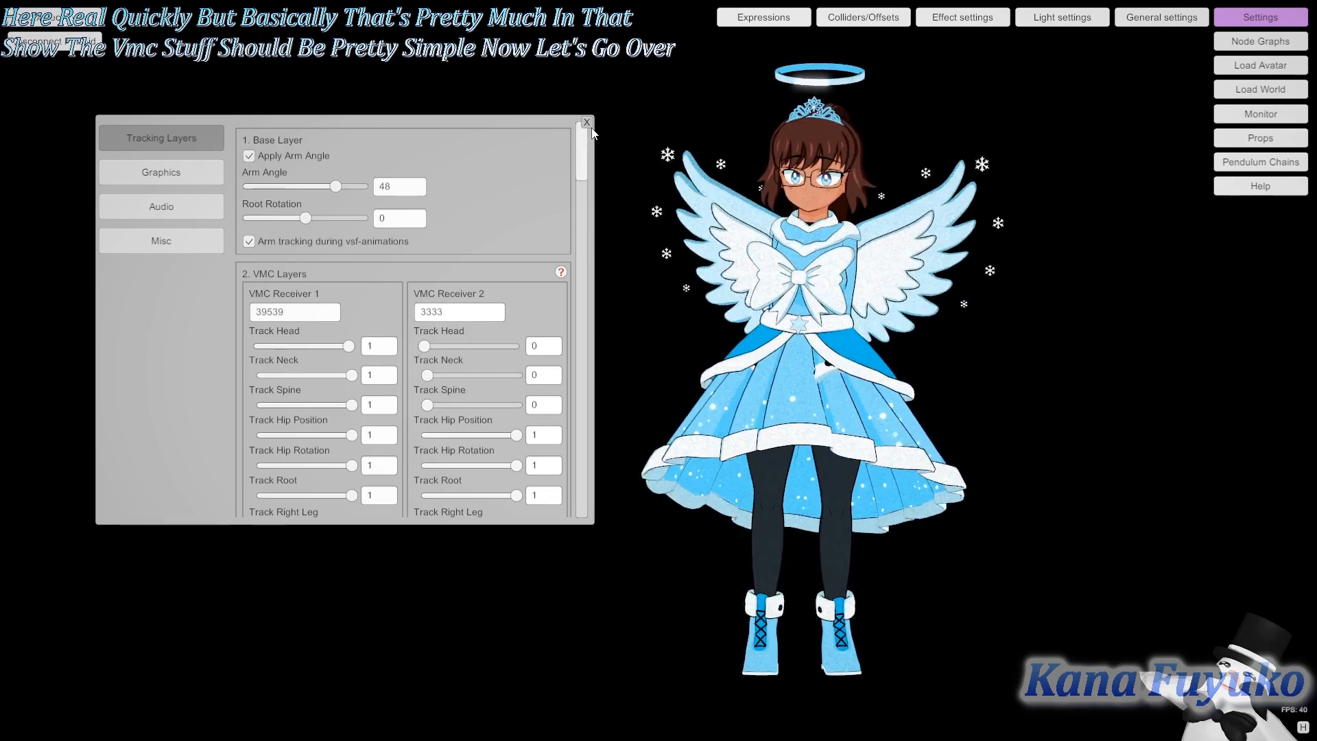
click(587, 123)
middle_drag(775, 230, 624, 223)
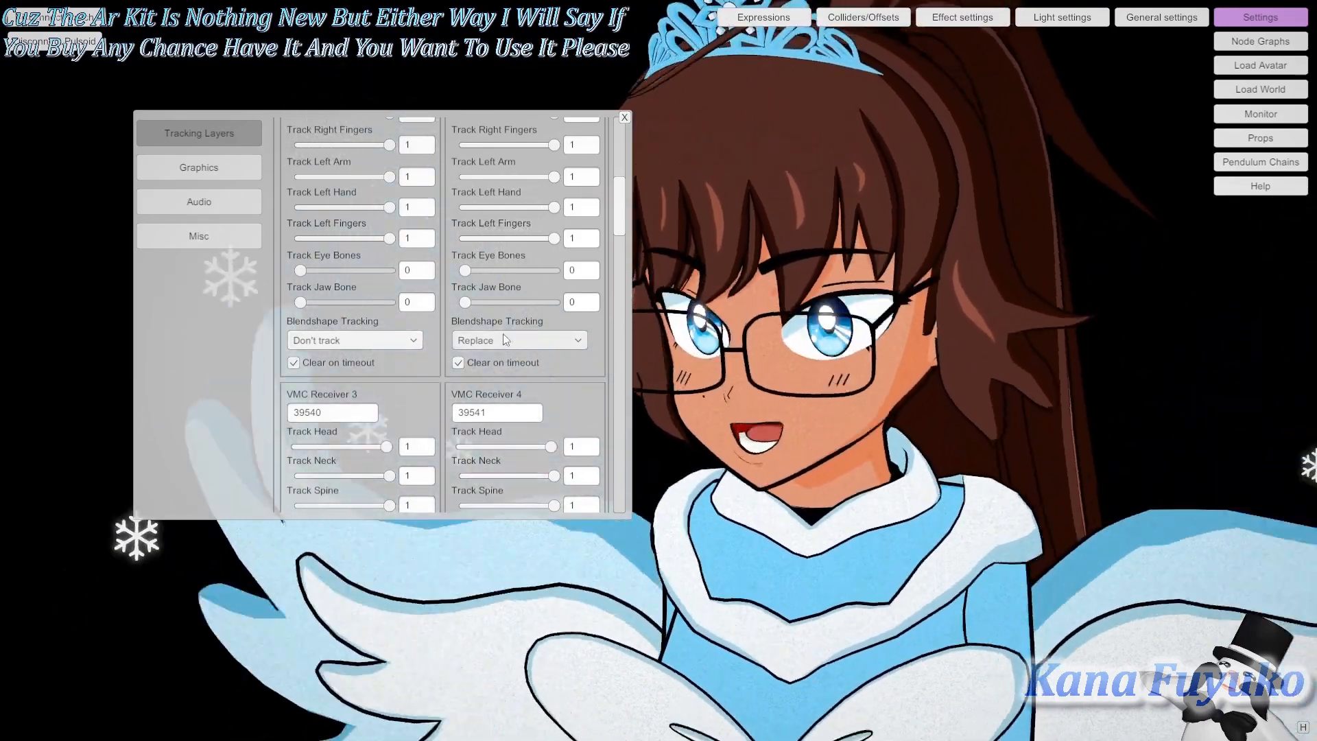
Step: Check the Blendshape Tracking choices of VMC Receiver 2 and select Replace
click(503, 344)
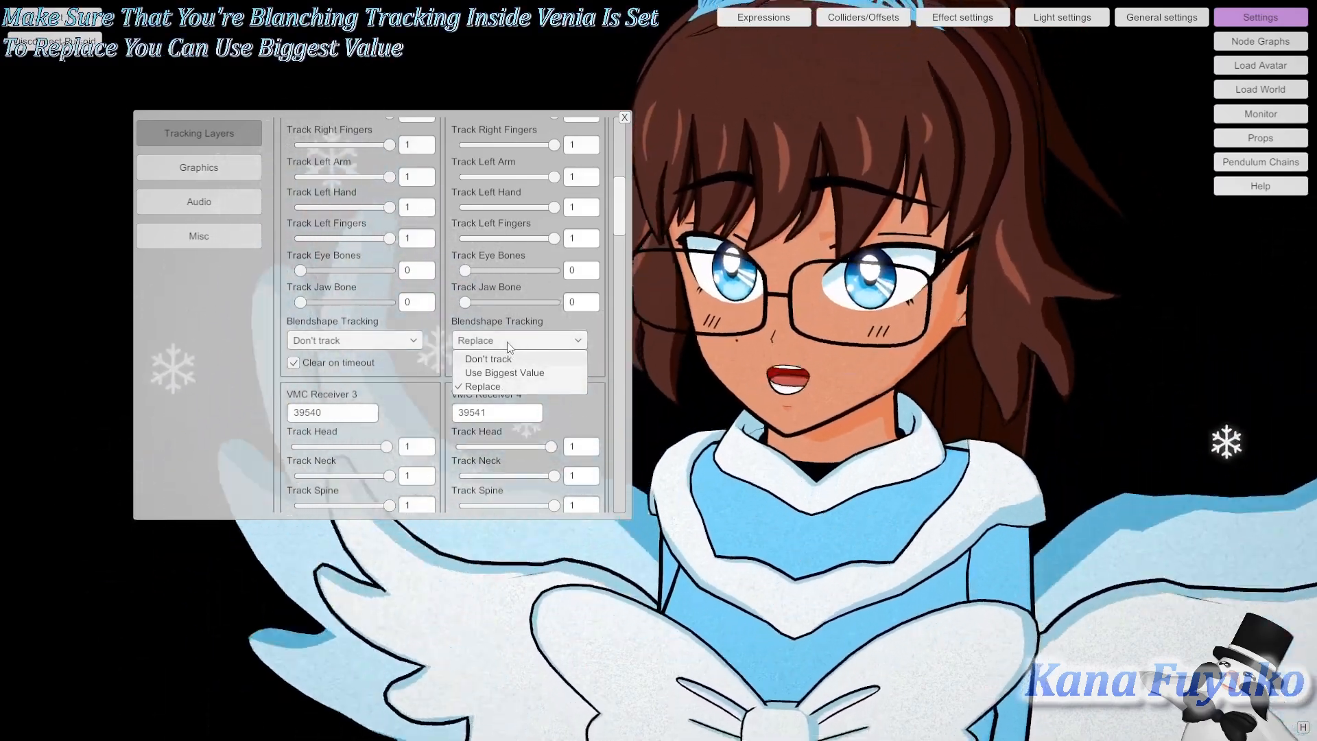
click(508, 341)
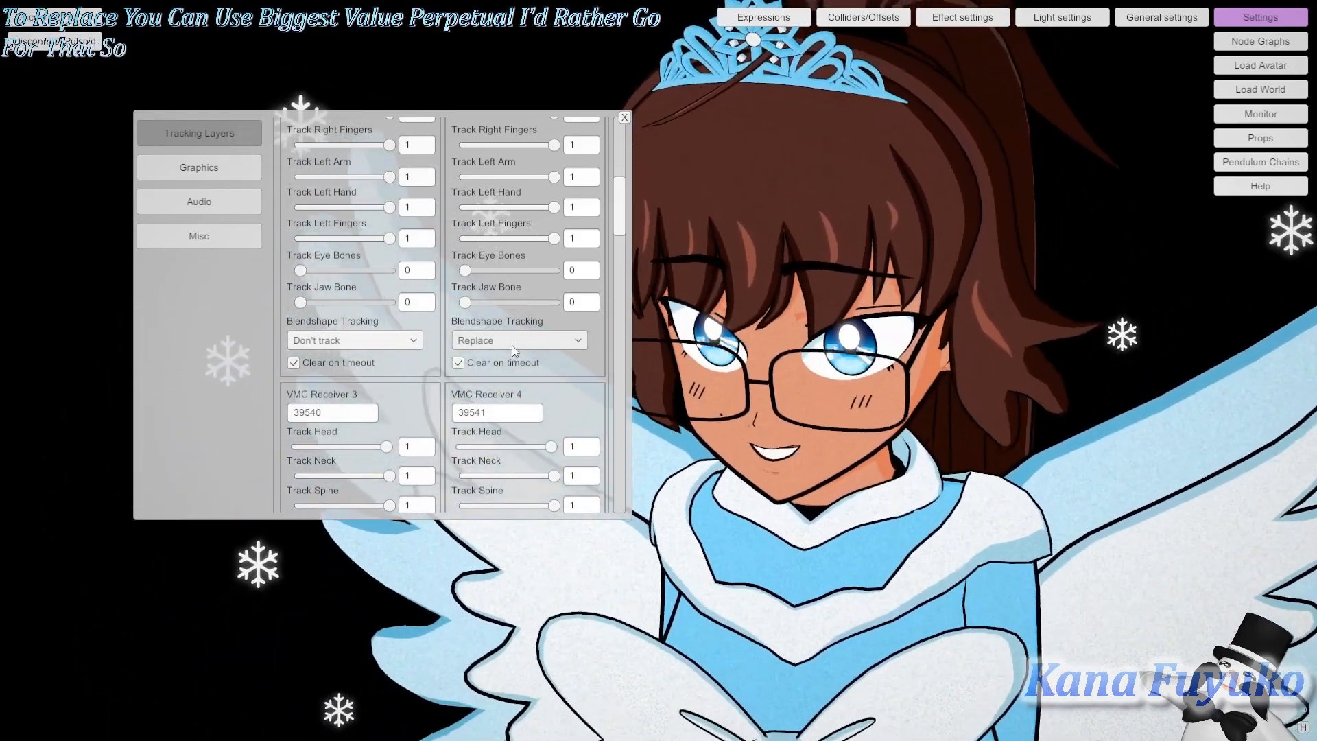
click(513, 342)
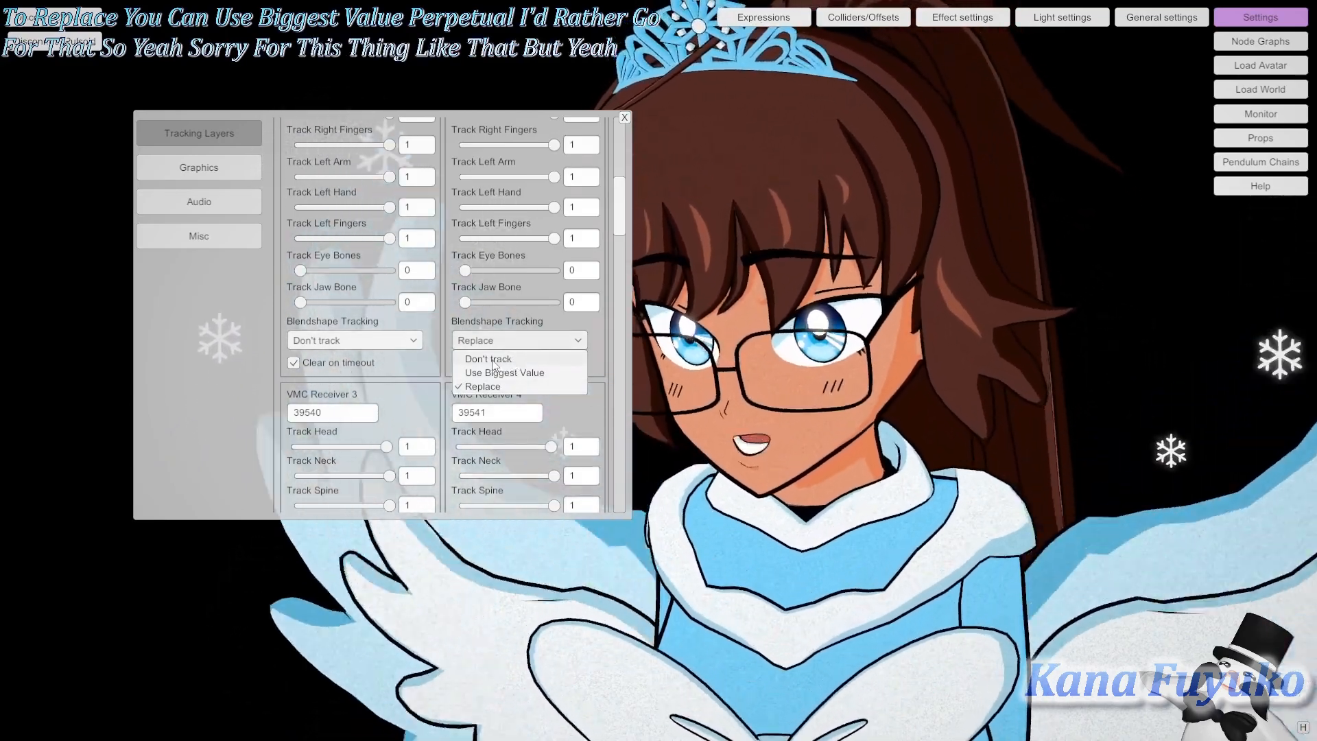
click(464, 382)
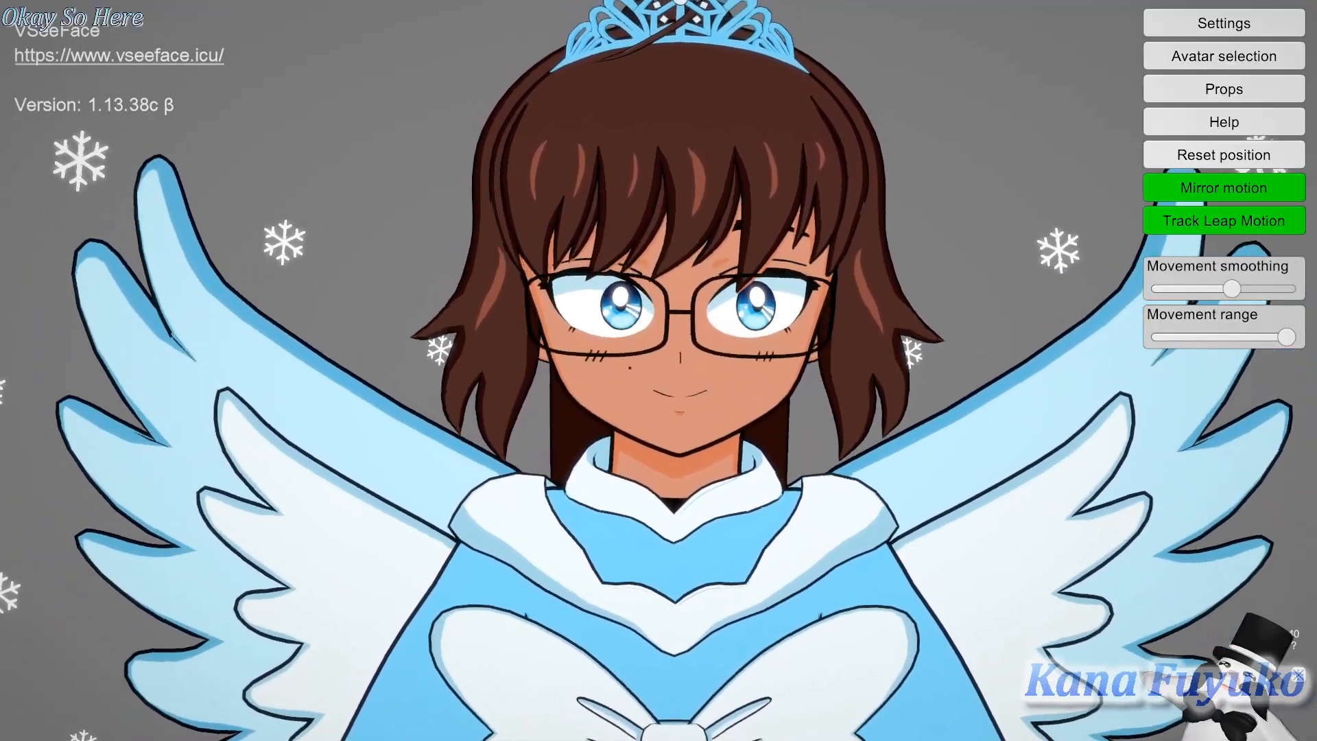
Step: Switch to VSeeFace, open its General settings and place the dialog clear of the avatar
scroll(549, 504, down, 5)
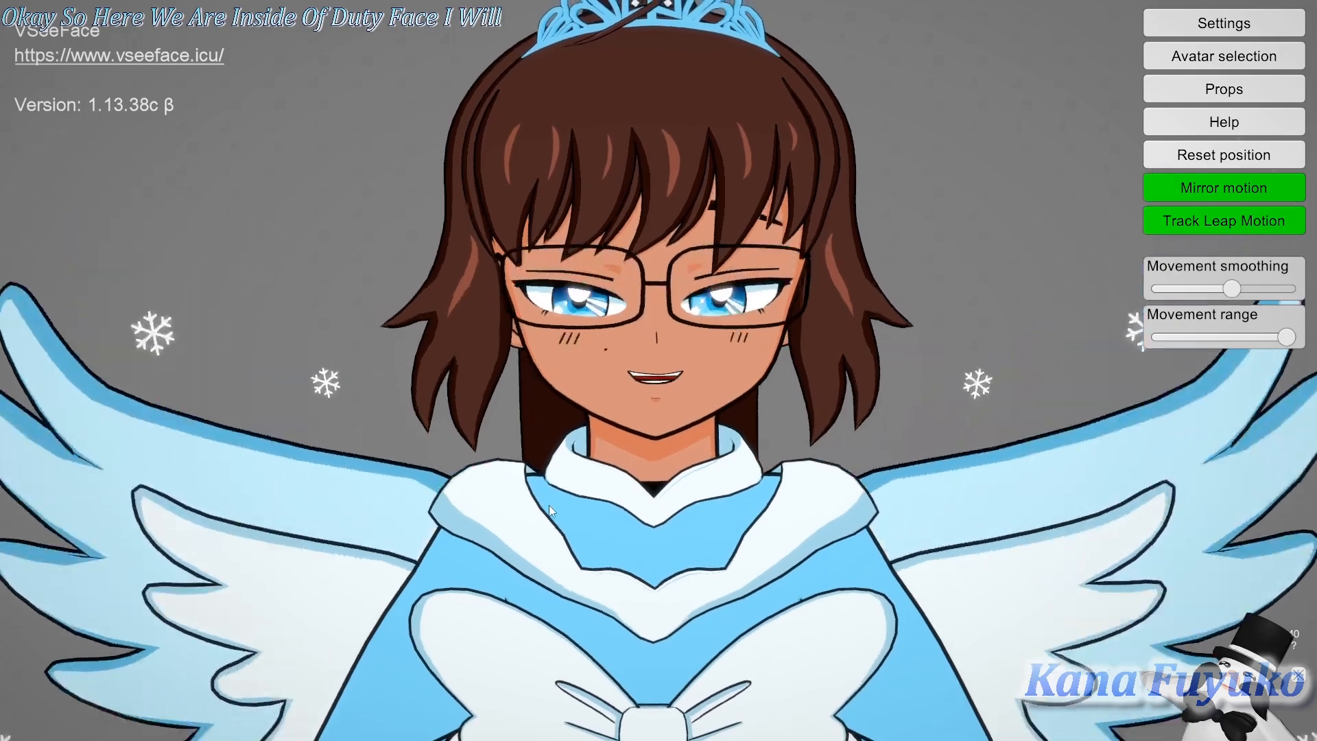
scroll(534, 534, down, 3)
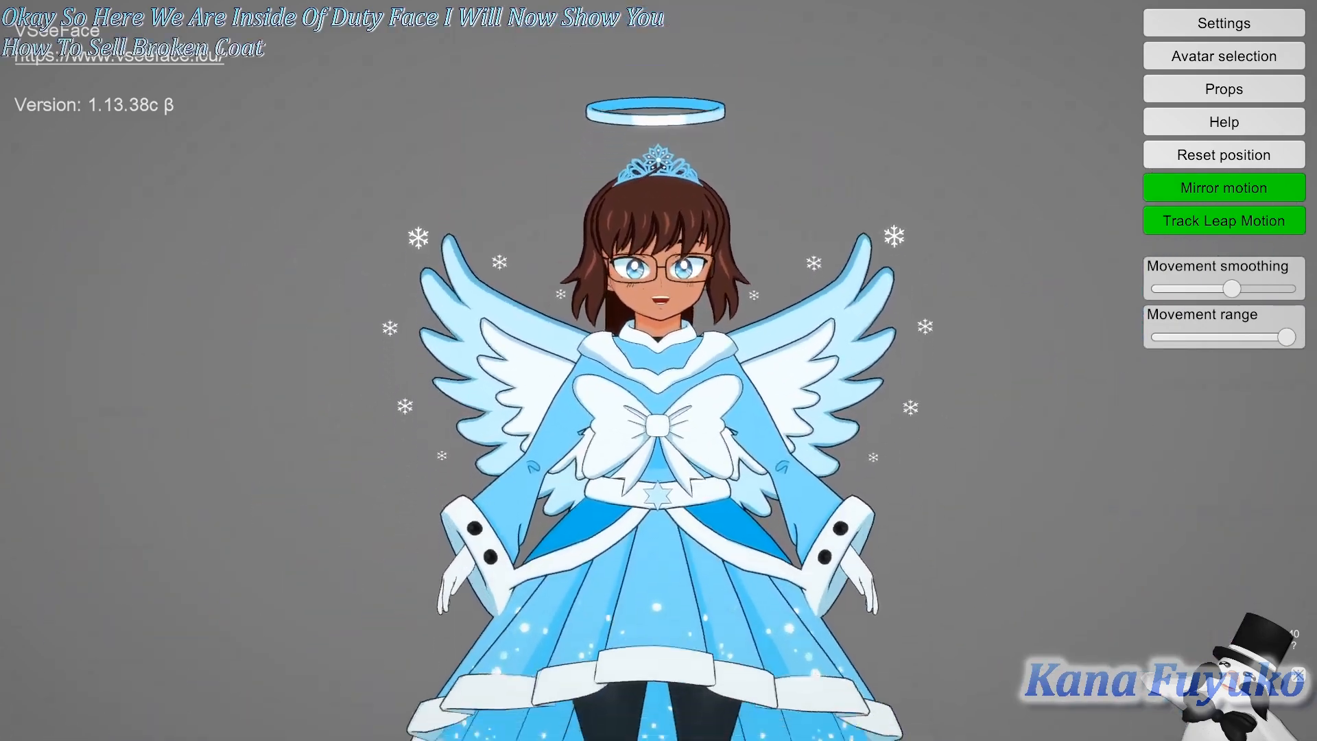
click(1182, 31)
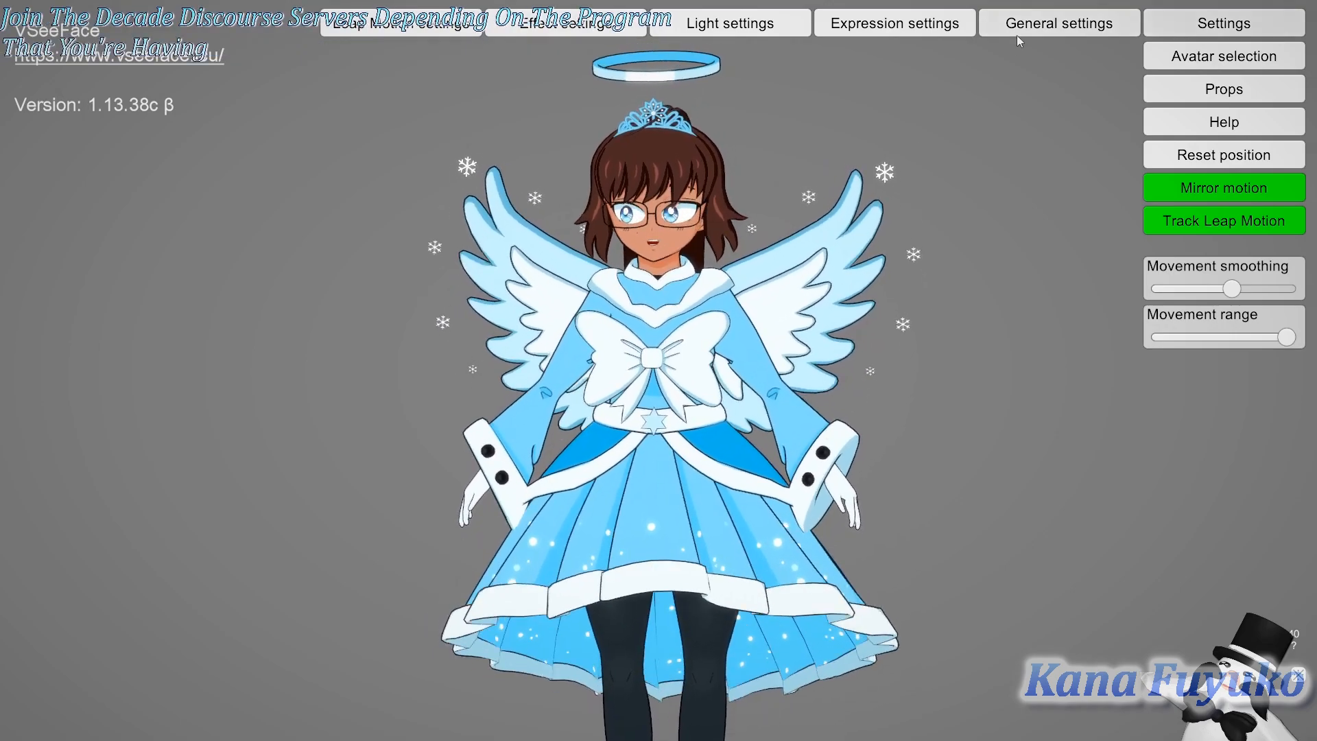
click(1030, 30)
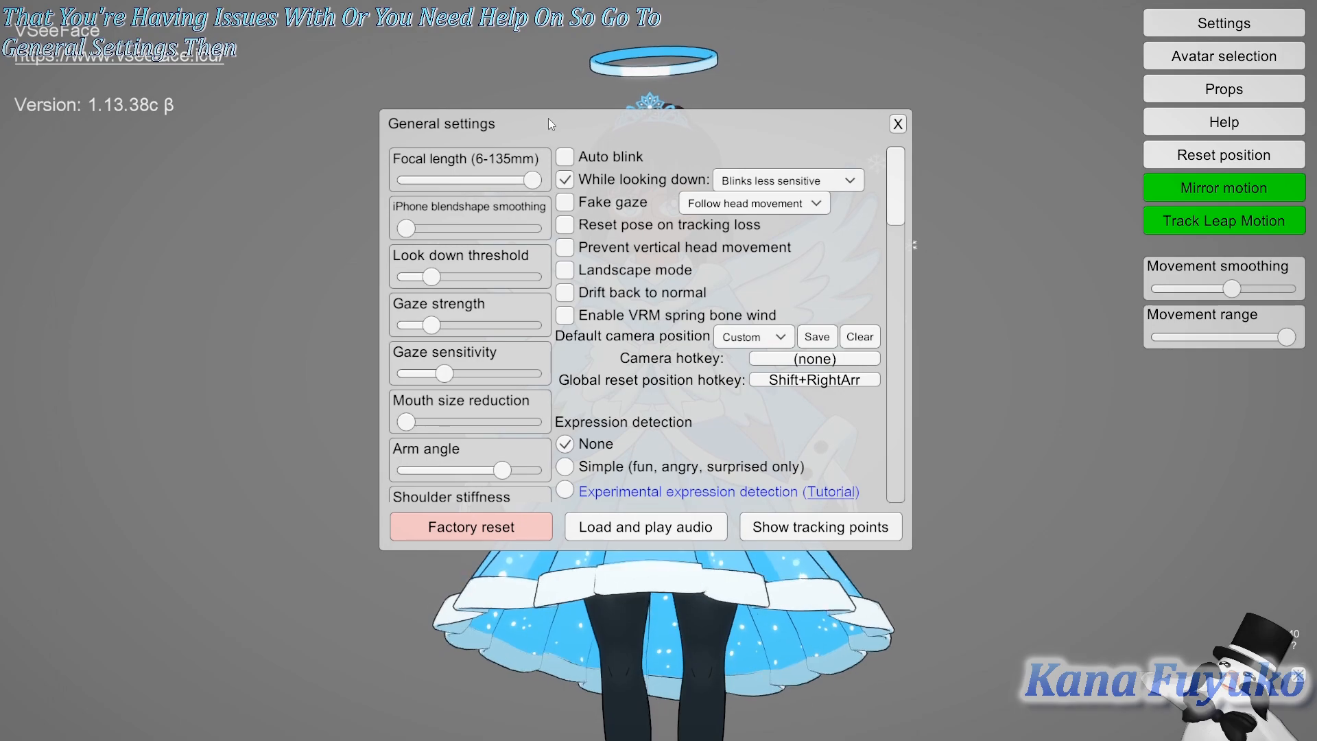
drag(491, 115, 140, 120)
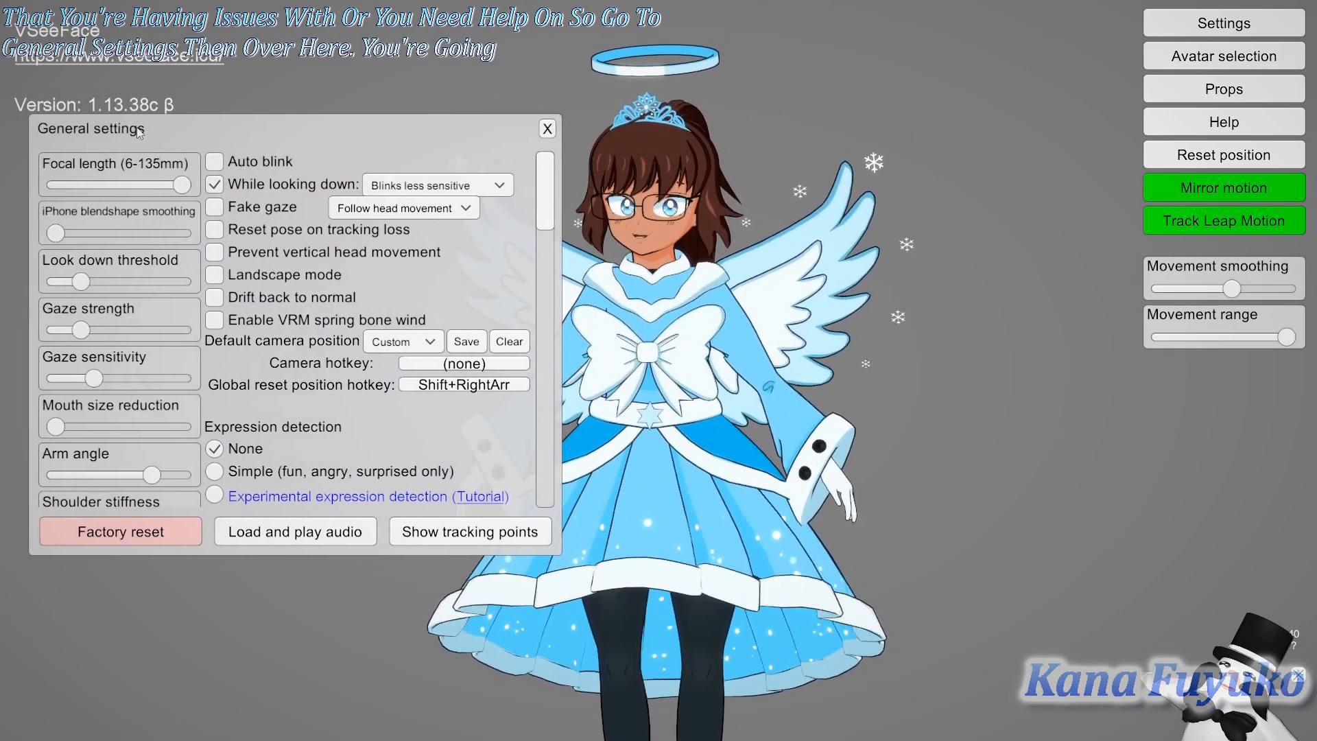
Step: Disable Receive head movement for the iPhone/ARKit tracking receiver, keeping iFacialMocap as tracking app and Receive eye gaze enabled
drag(550, 194, 533, 308)
scroll(675, 254, up, 10)
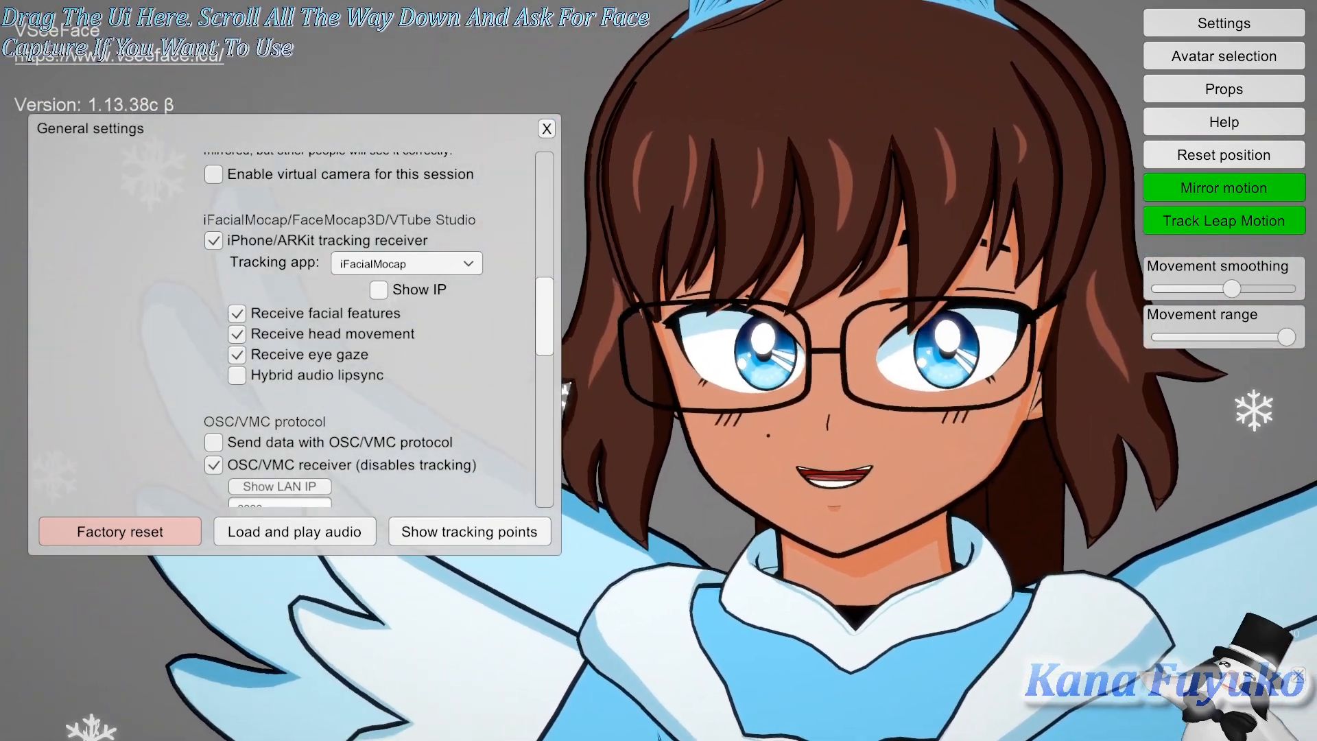
click(448, 262)
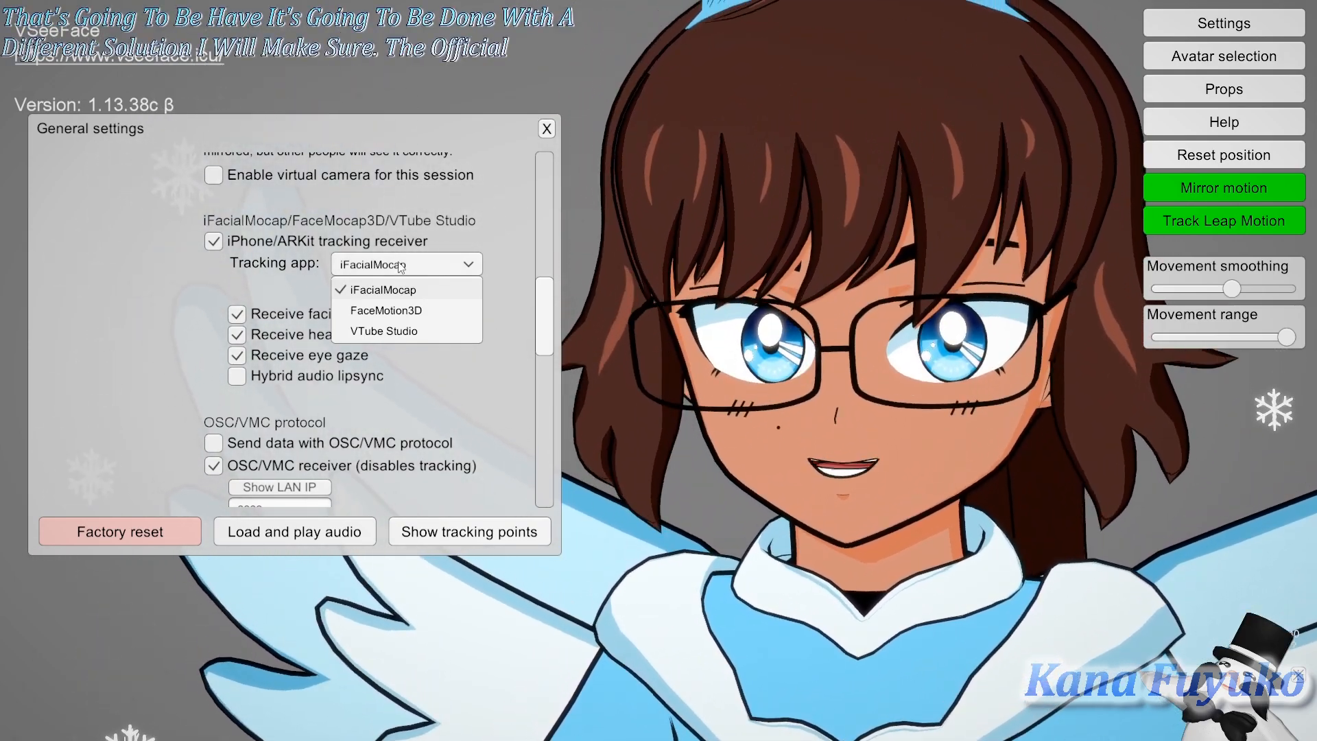
click(401, 266)
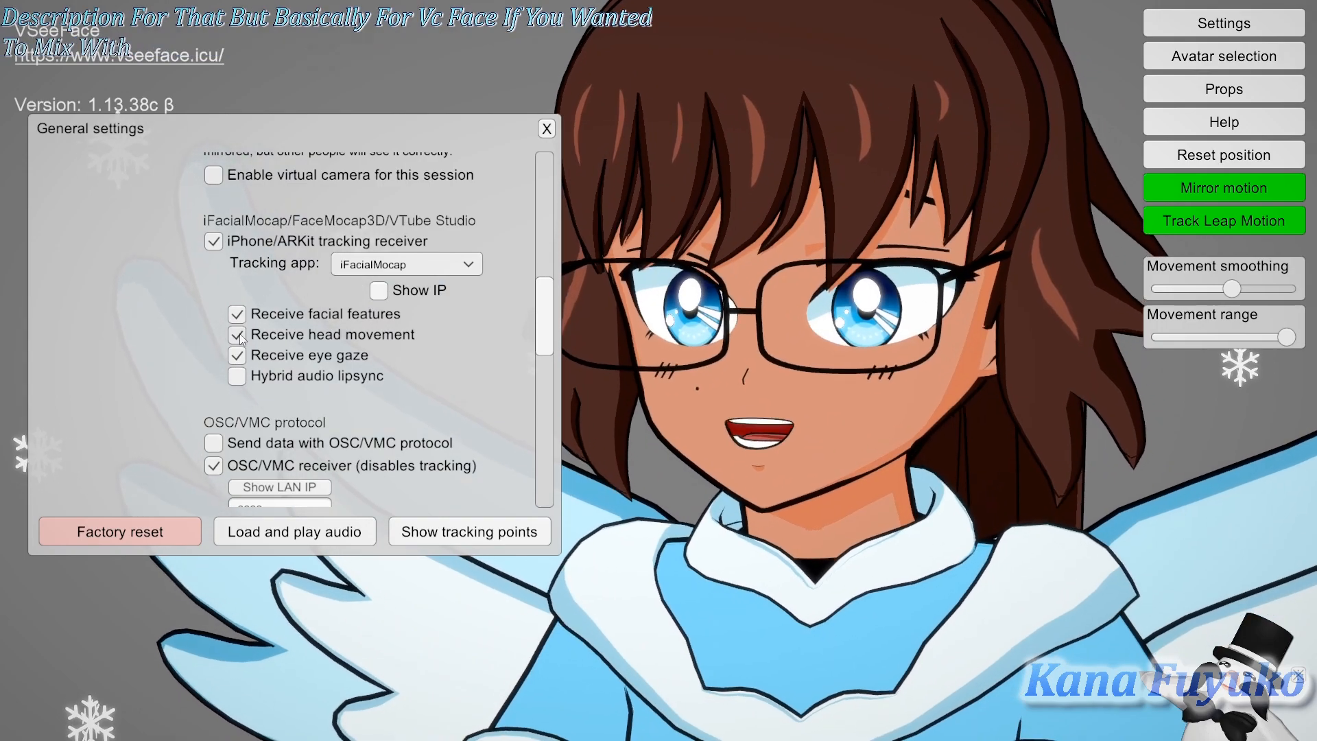
click(237, 336)
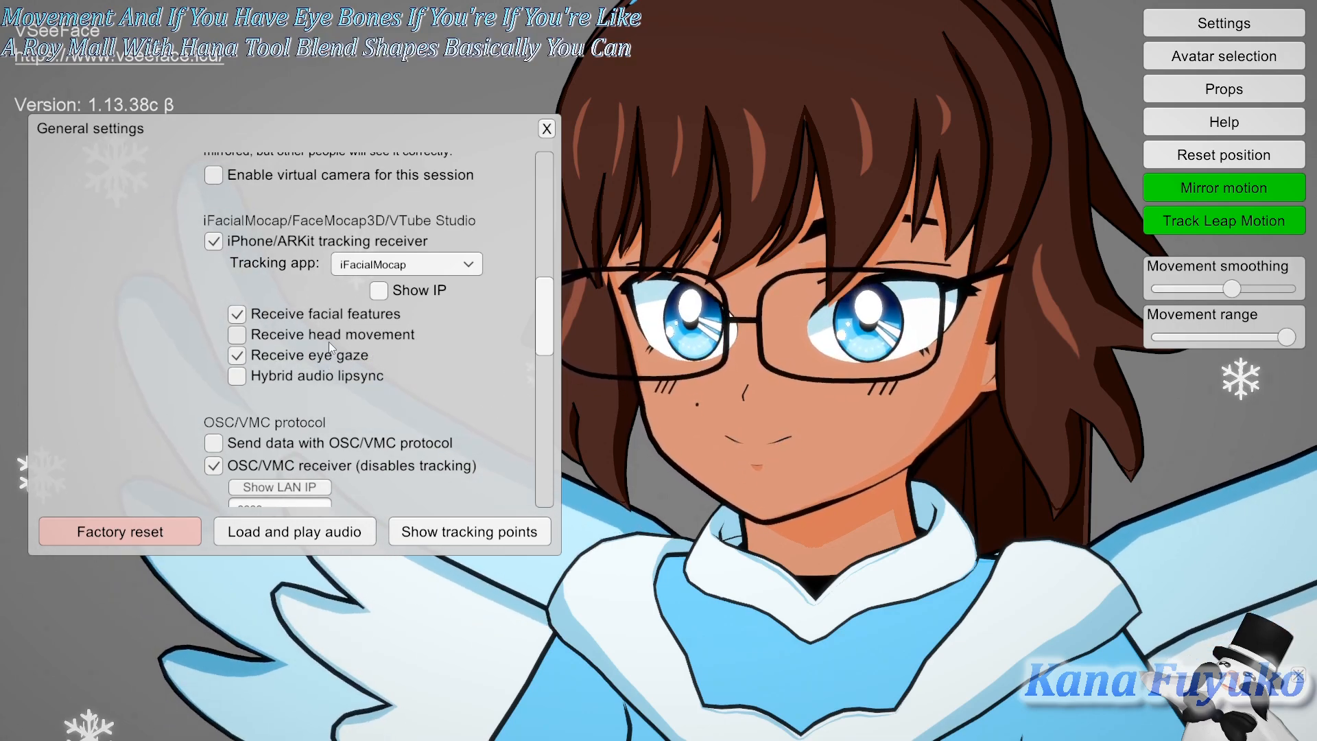
click(237, 356)
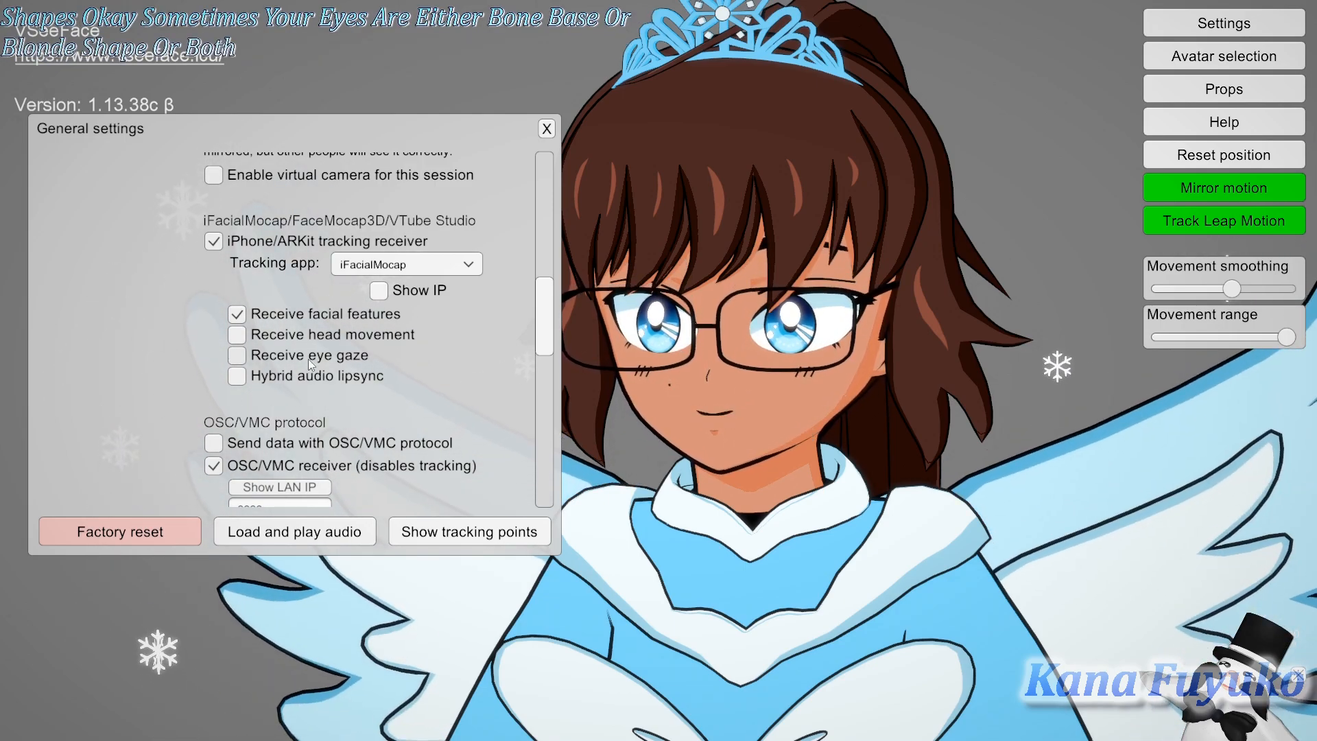
click(307, 358)
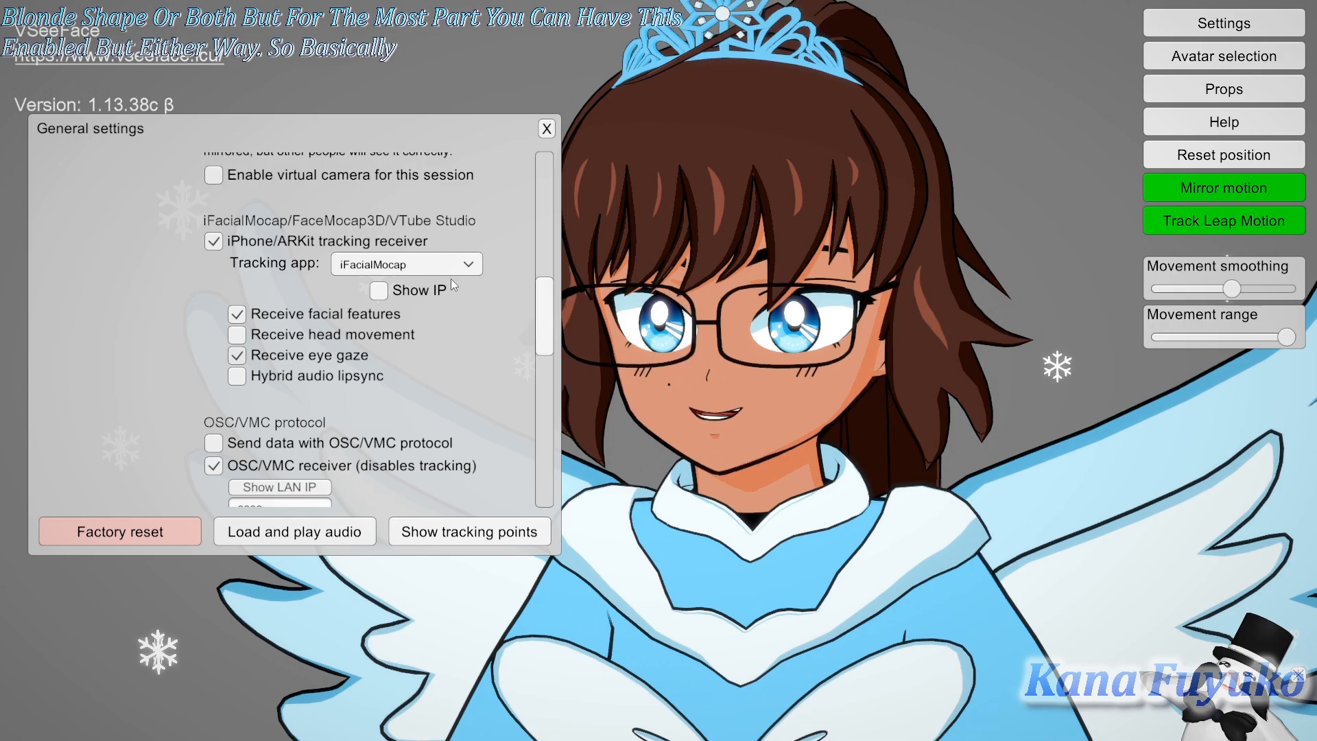
Step: For the OSC/VMC receiver on port 3333, disable tracking of head and neck, fingers, wrists, hands to shoulders, spine and chest, and lower body
drag(542, 318, 515, 366)
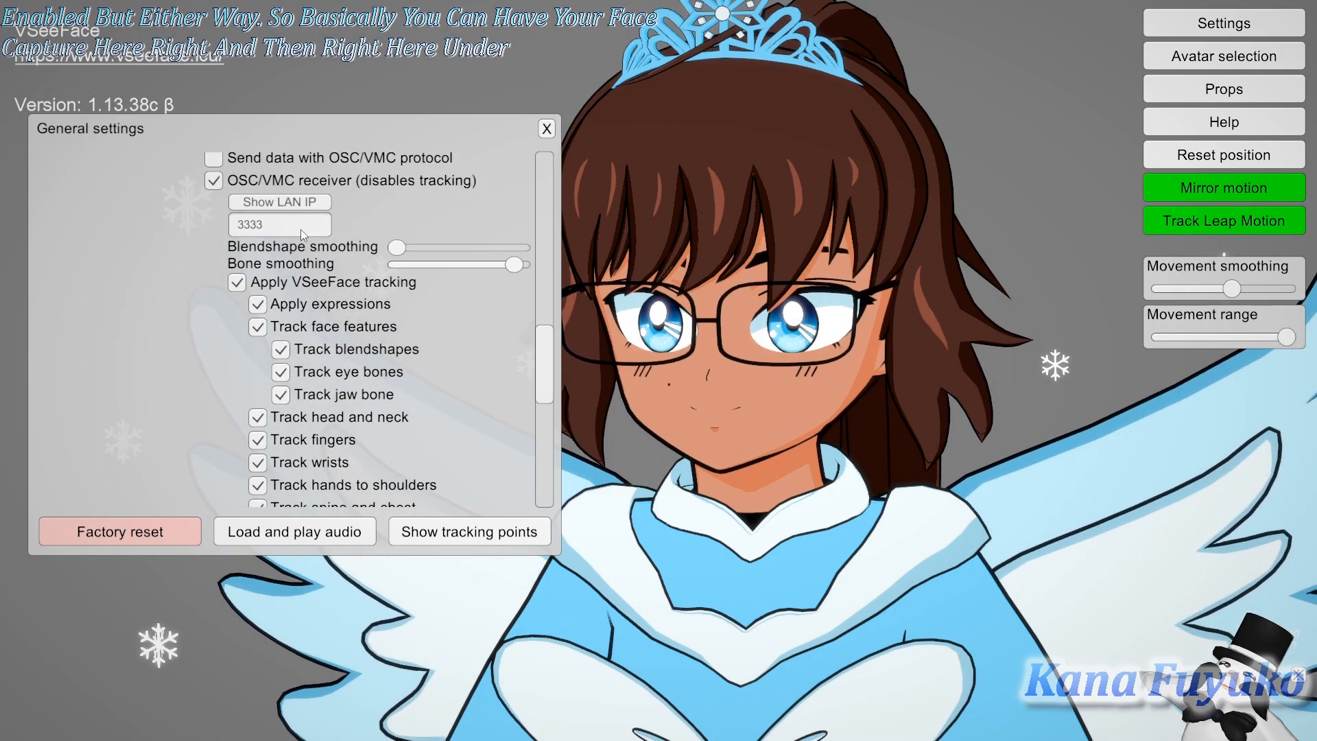
click(300, 229)
click(250, 231)
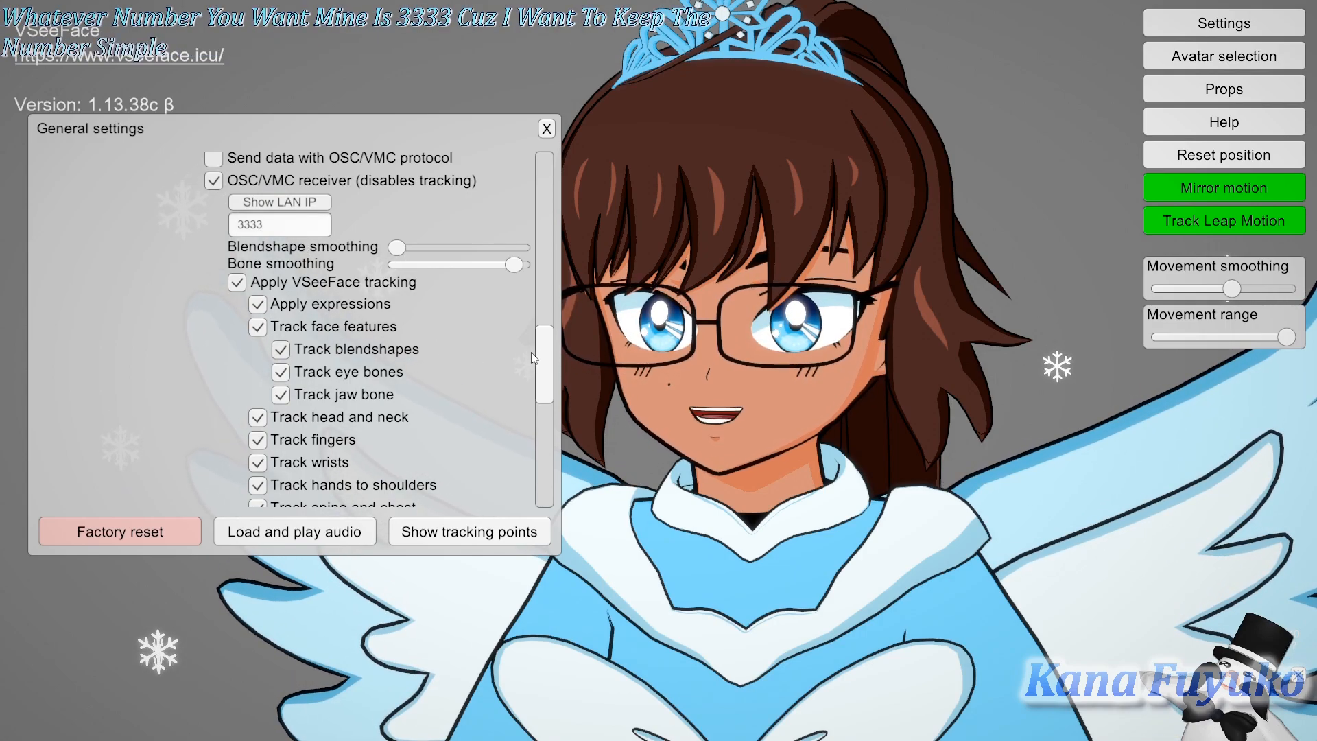
drag(554, 352, 550, 368)
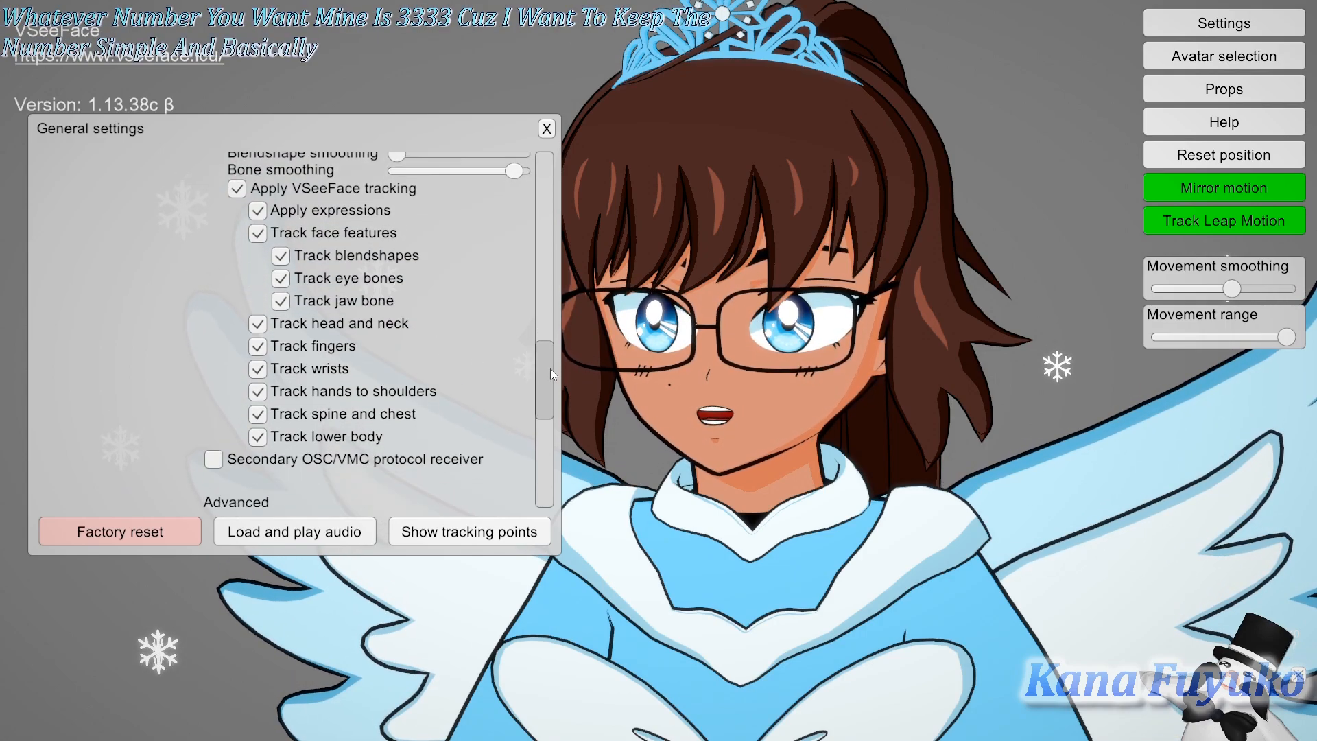
click(258, 319)
click(258, 343)
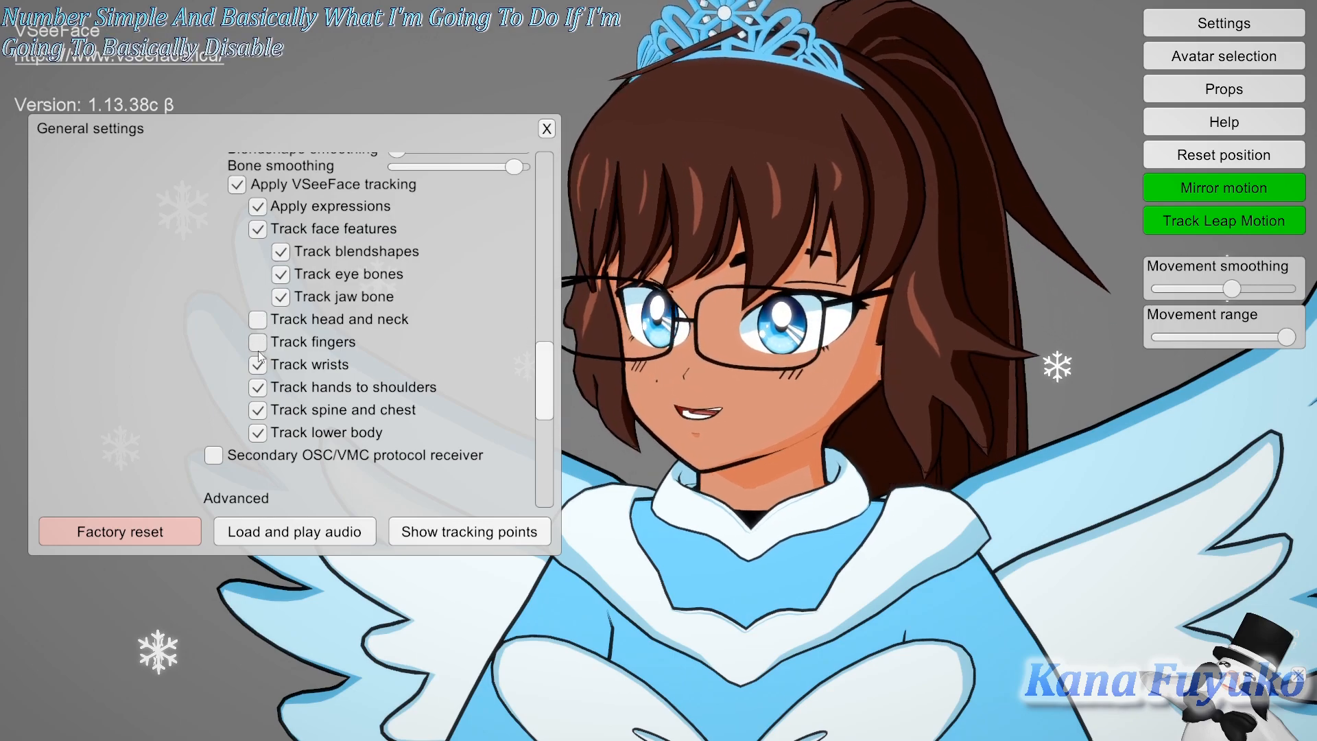
click(258, 364)
click(257, 388)
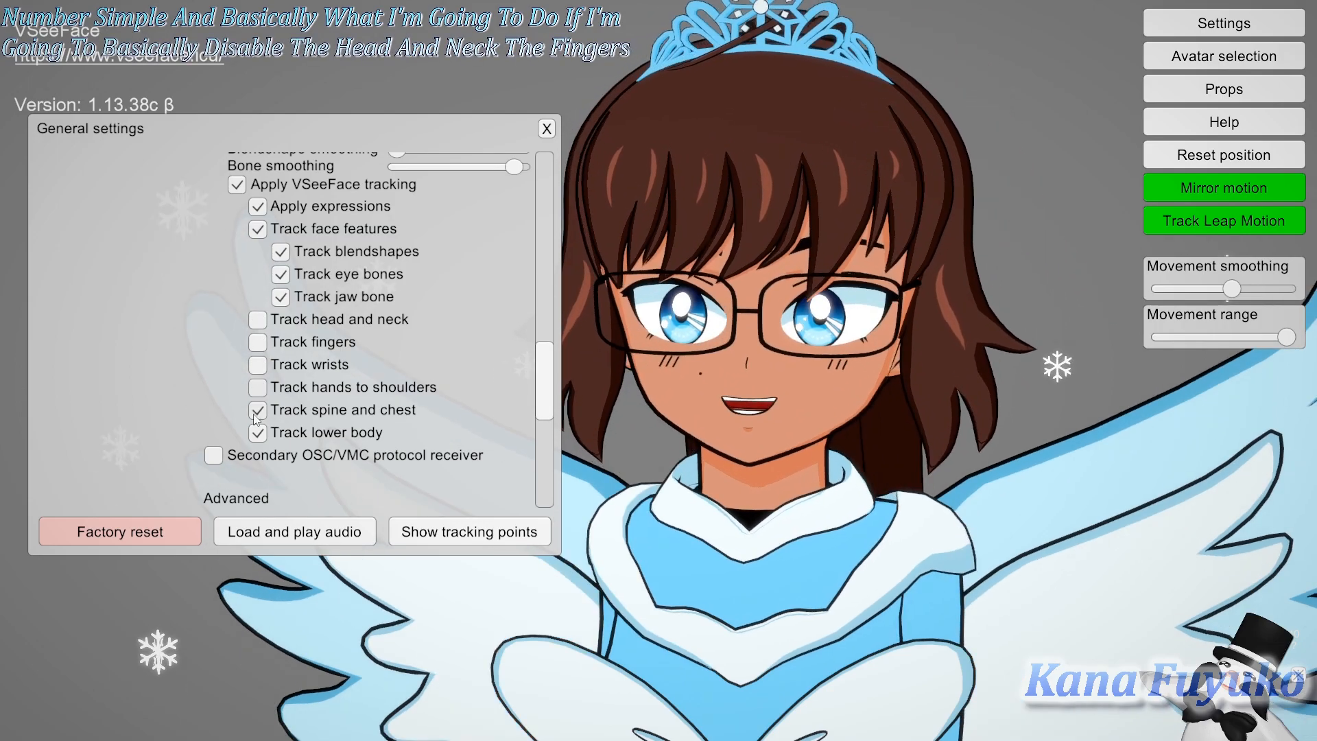
click(257, 410)
click(258, 433)
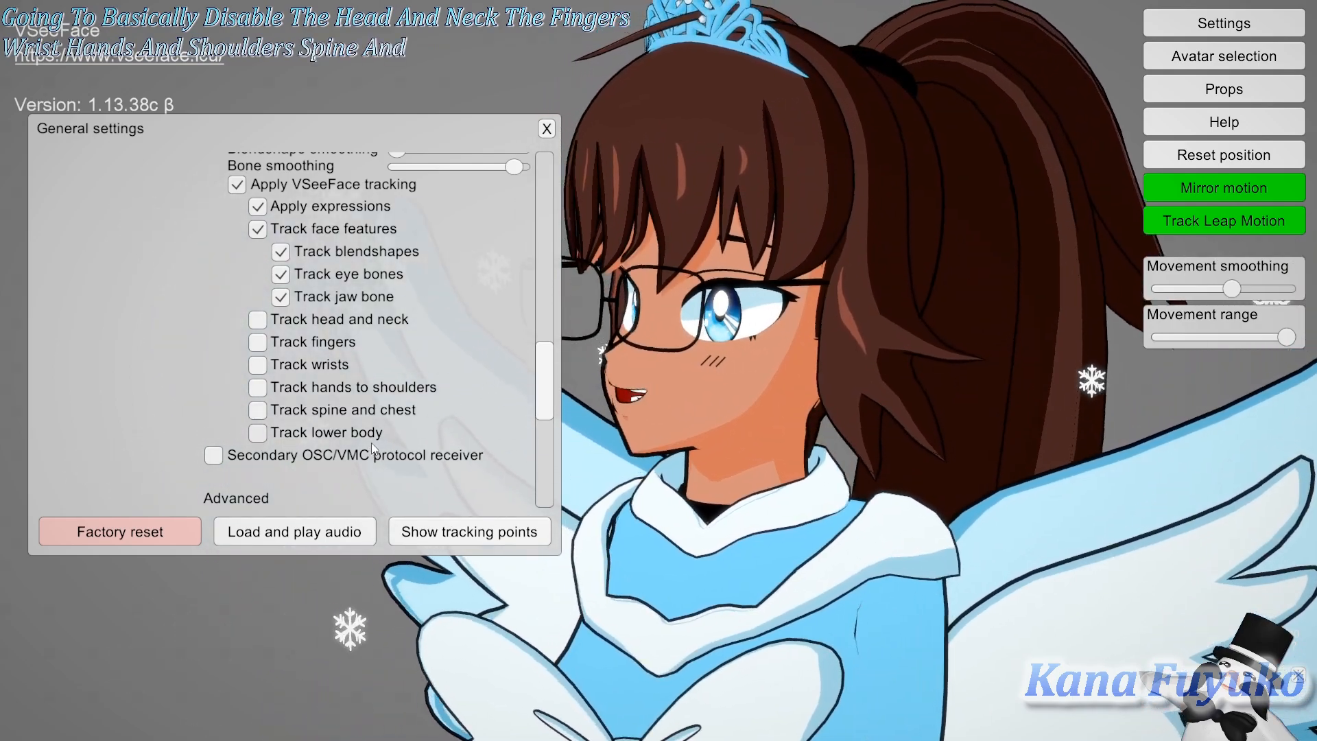
Step: Lower the OSC/VMC receiver's Bone smoothing to its minimum, and raise it to about two thirds of its range
scroll(664, 432, down, 10)
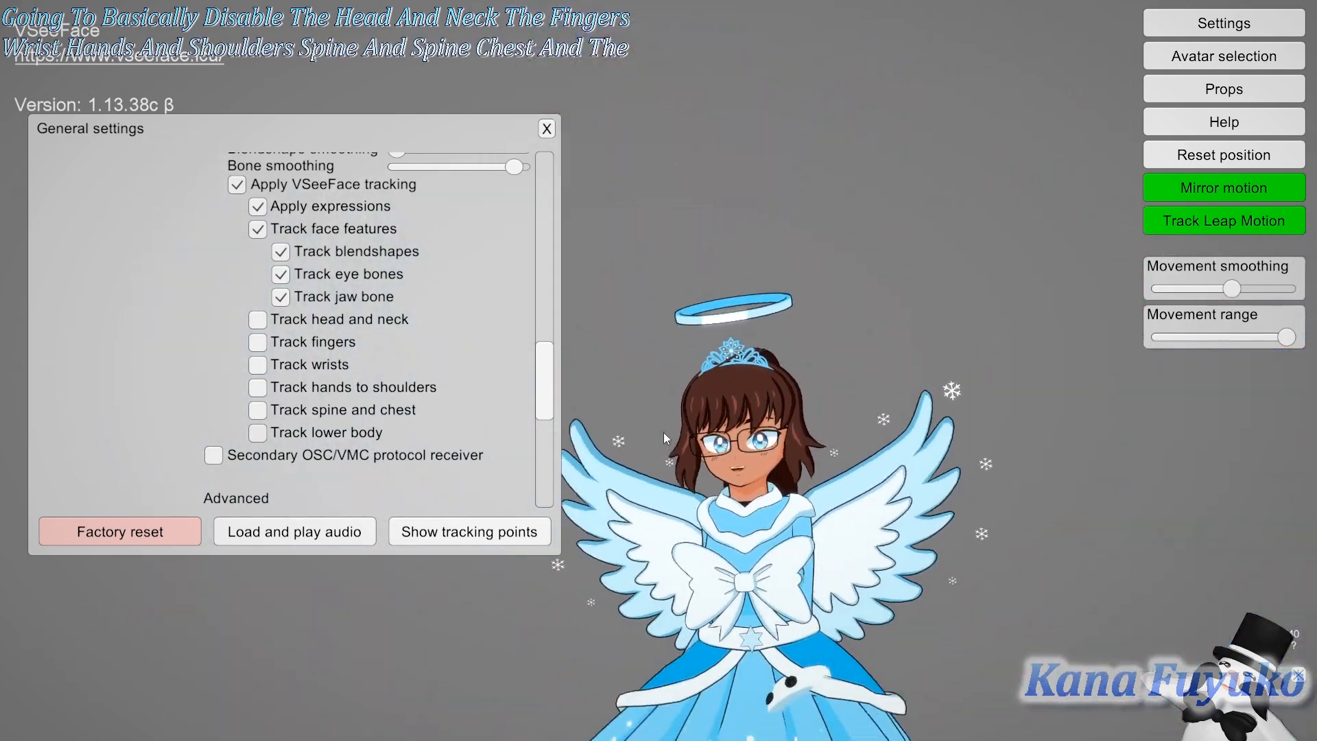
alt+middle_drag(654, 350, 651, 306)
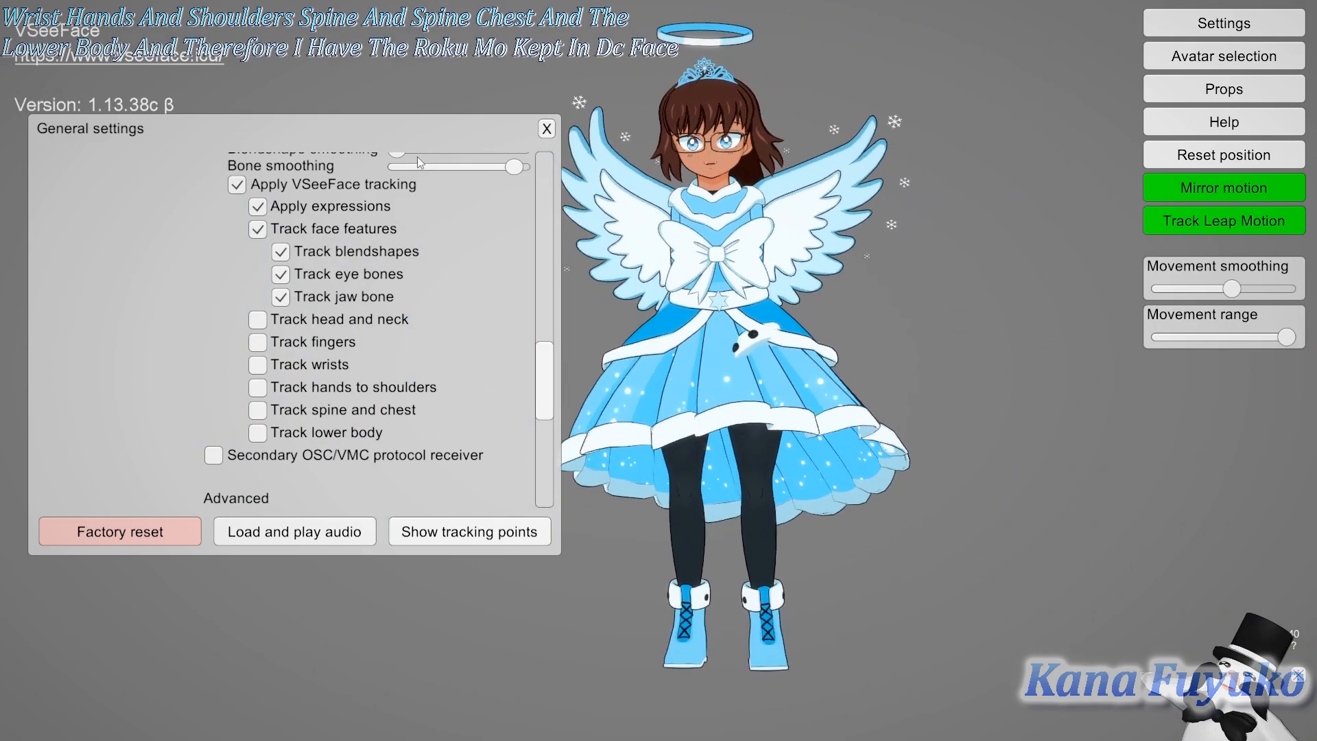
drag(447, 125, 492, 88)
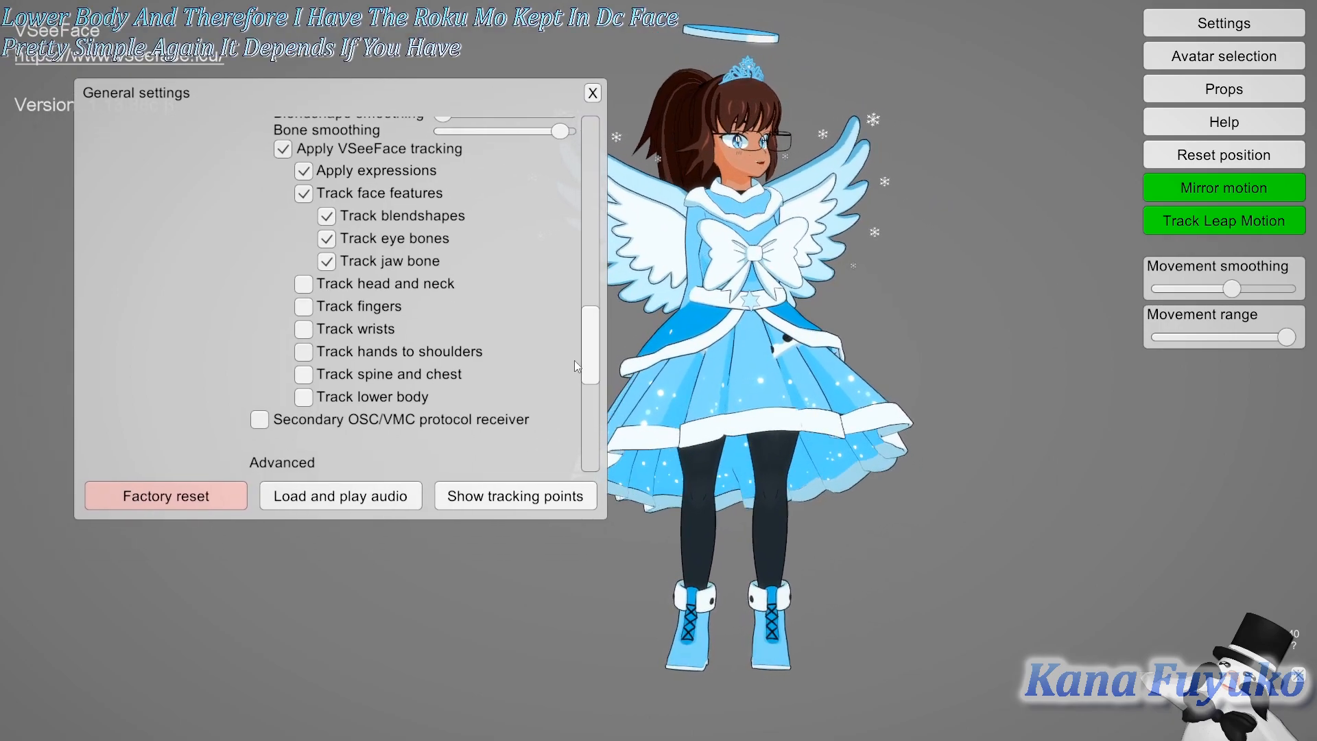
drag(591, 349, 590, 334)
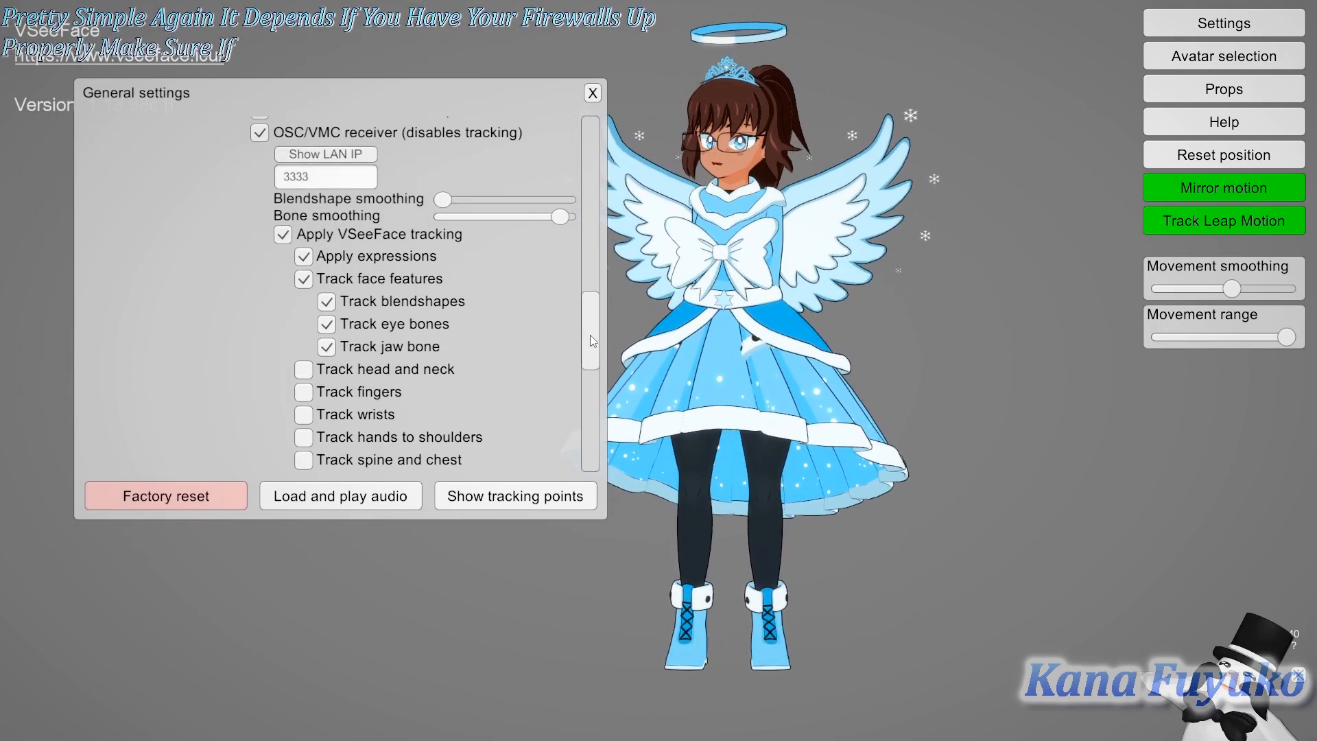
scroll(590, 333, up, 3)
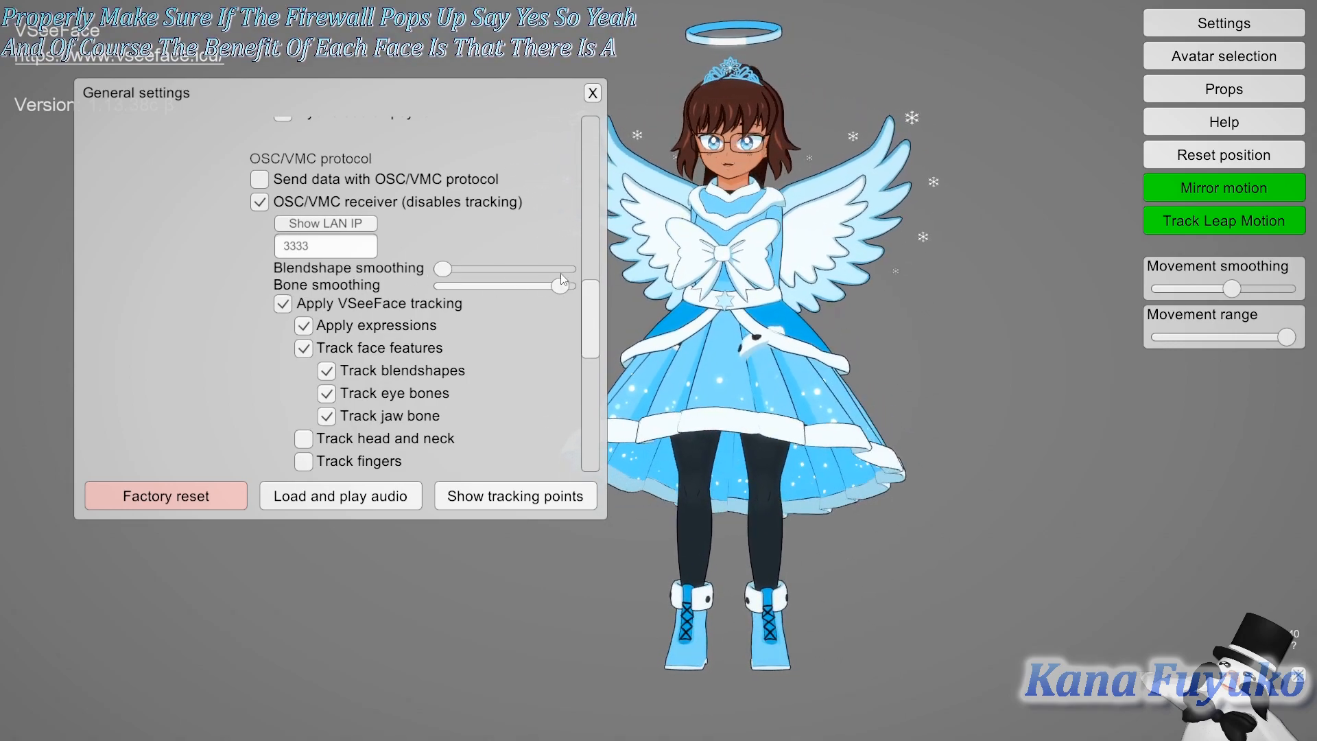
drag(561, 284, 406, 301)
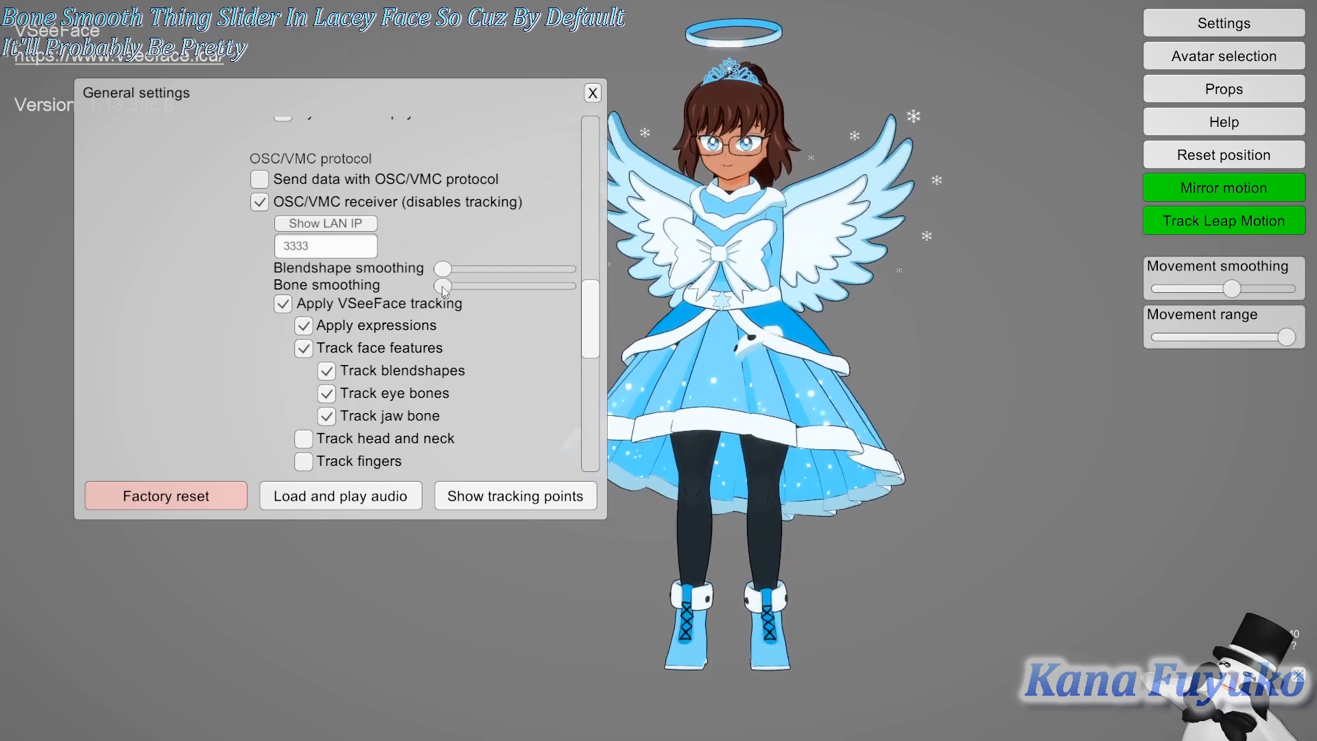
drag(442, 286, 525, 288)
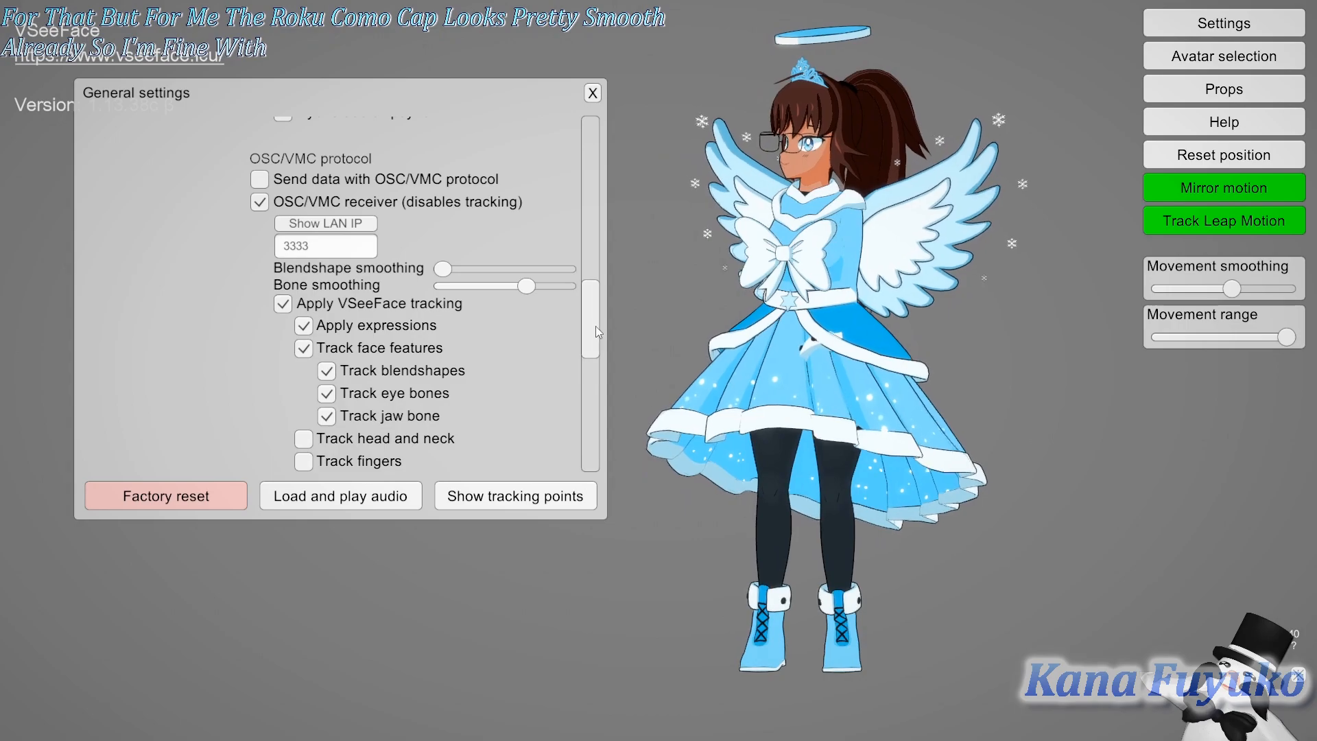
Step: Try raising the OSC/VMC receiver's Blendshape smoothing, and turn Track face features off and back on
scroll(590, 315, down, 1)
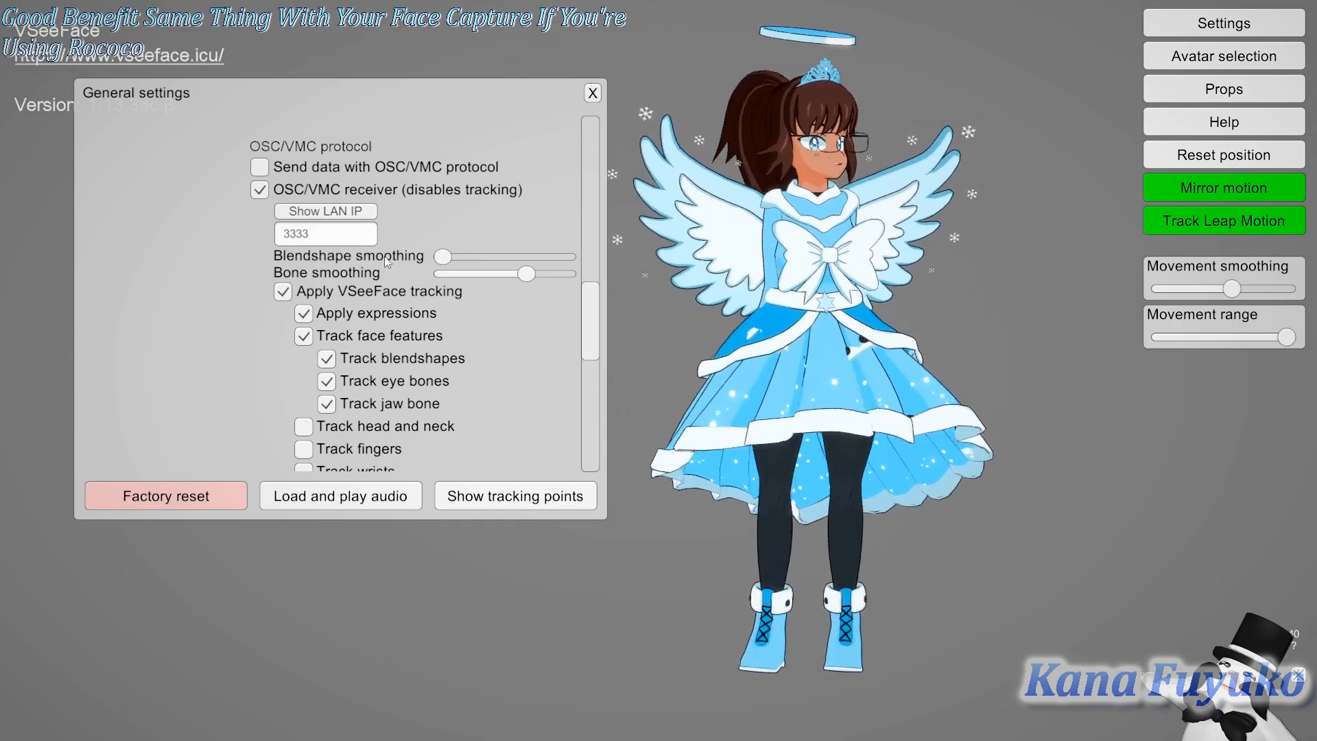
drag(441, 264, 526, 259)
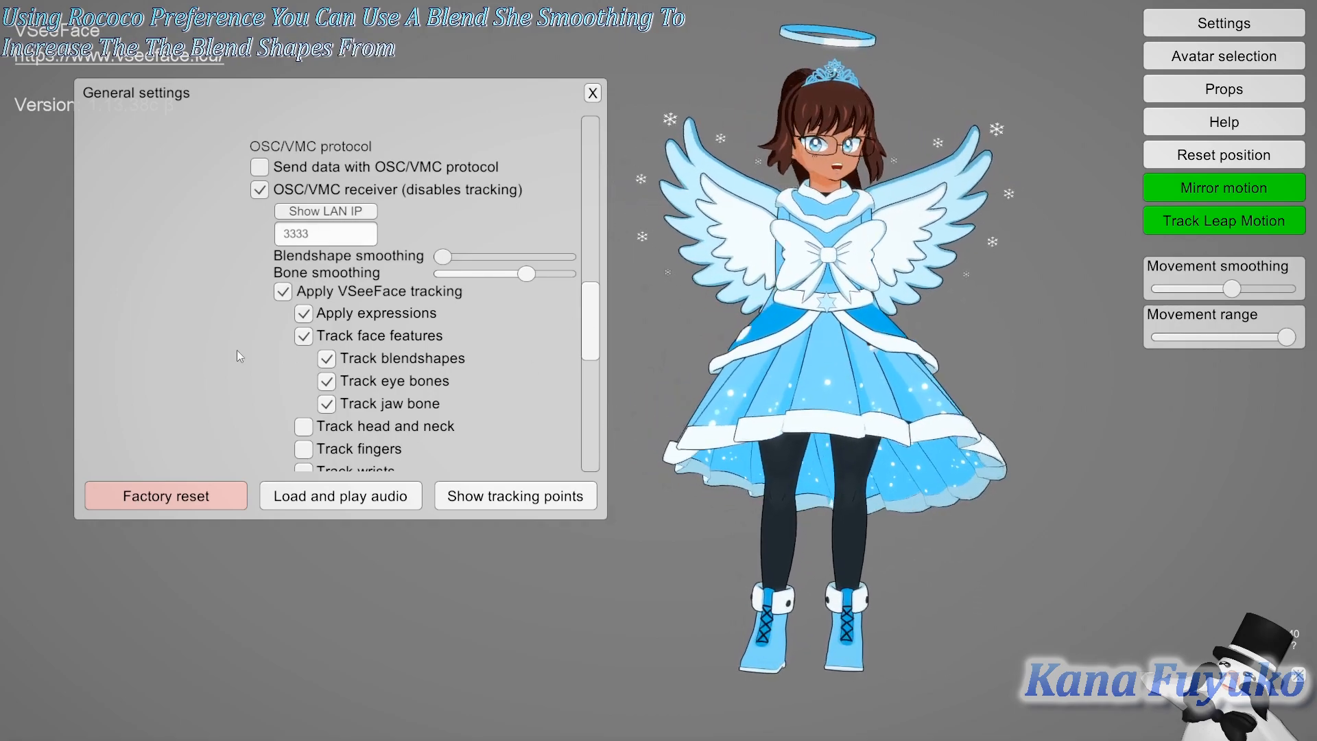
scroll(237, 350, down, 3)
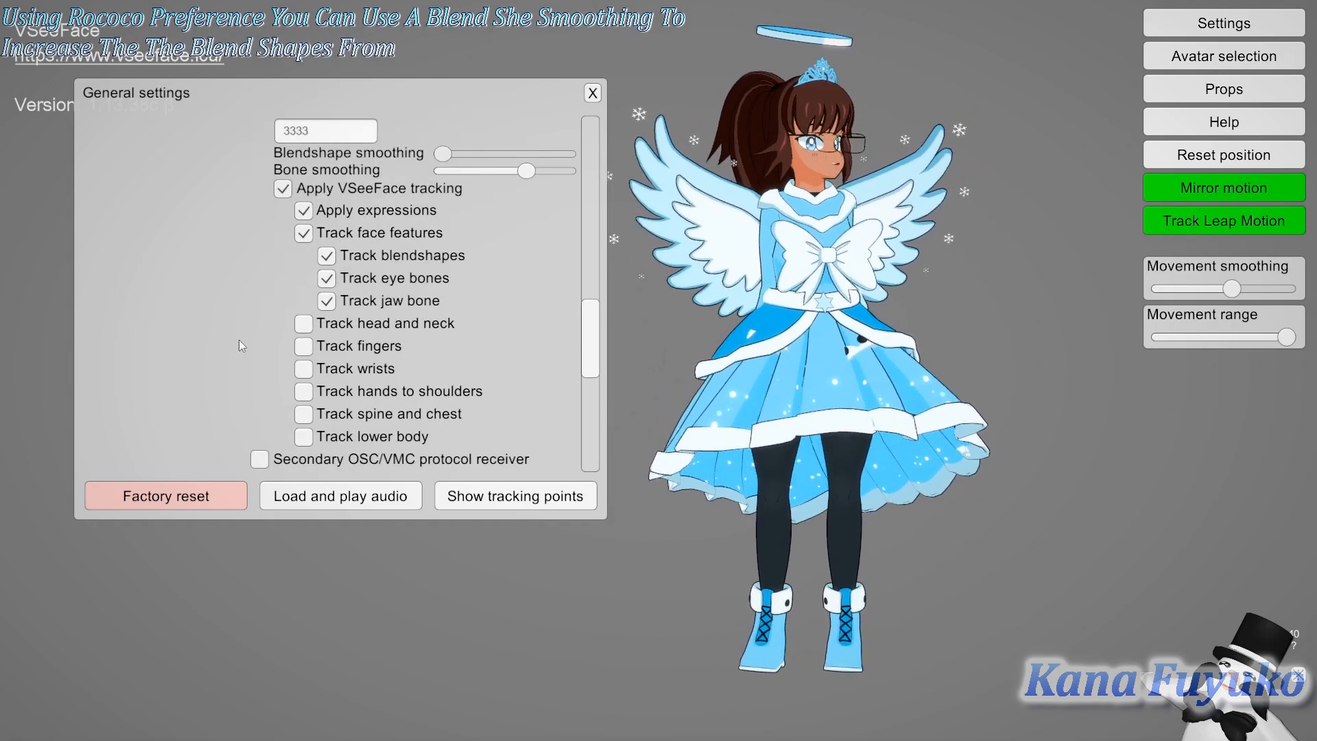
click(305, 233)
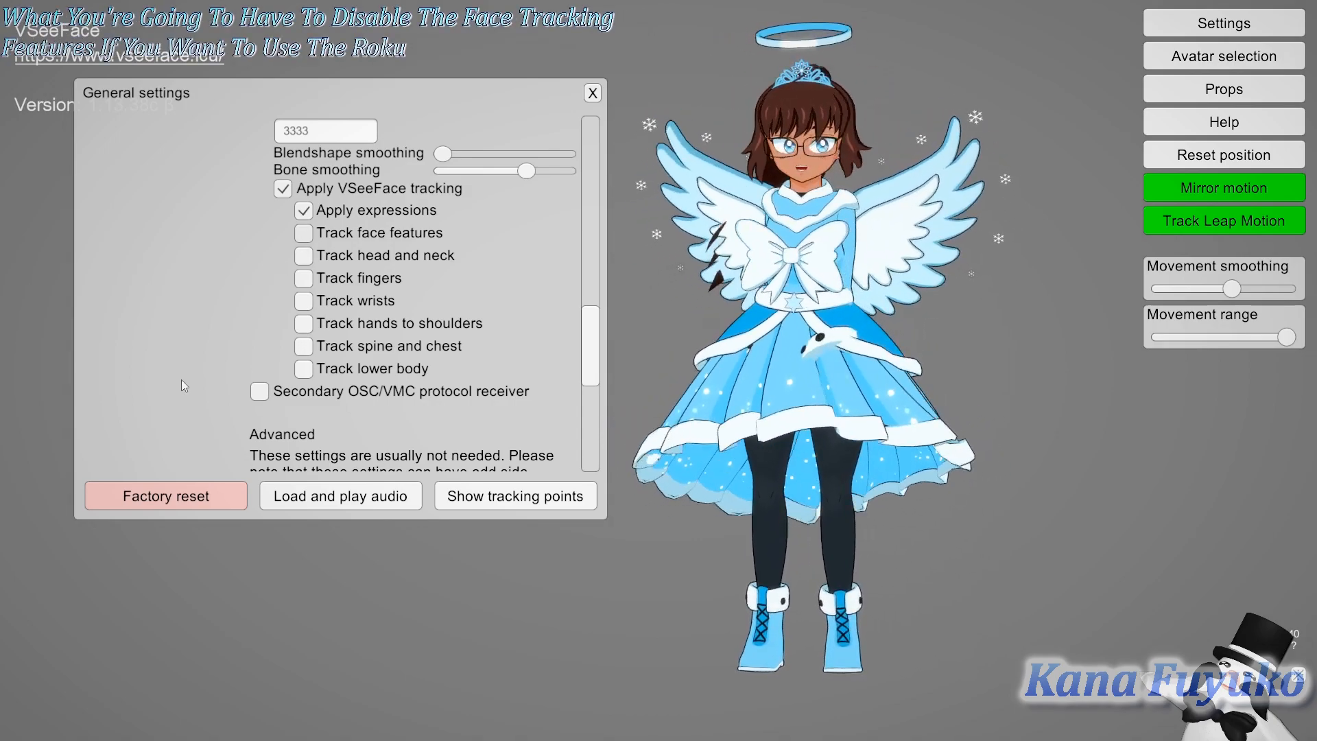
click(304, 233)
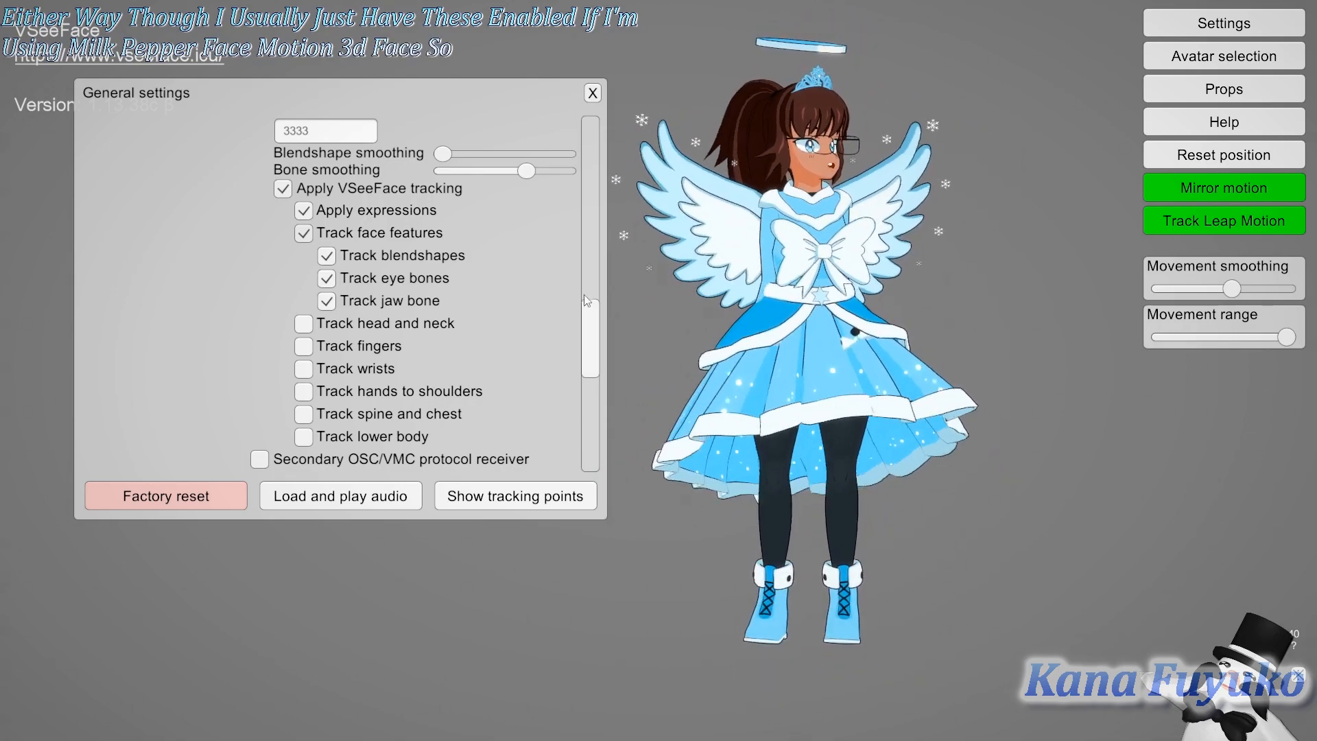
Step: Enable the secondary OSC/VMC protocol receiver to examine its port, smoothing and apply options, and disable it again
scroll(587, 354, down, 3)
scroll(583, 349, down, 1)
scroll(580, 340, up, 2)
scroll(580, 343, down, 3)
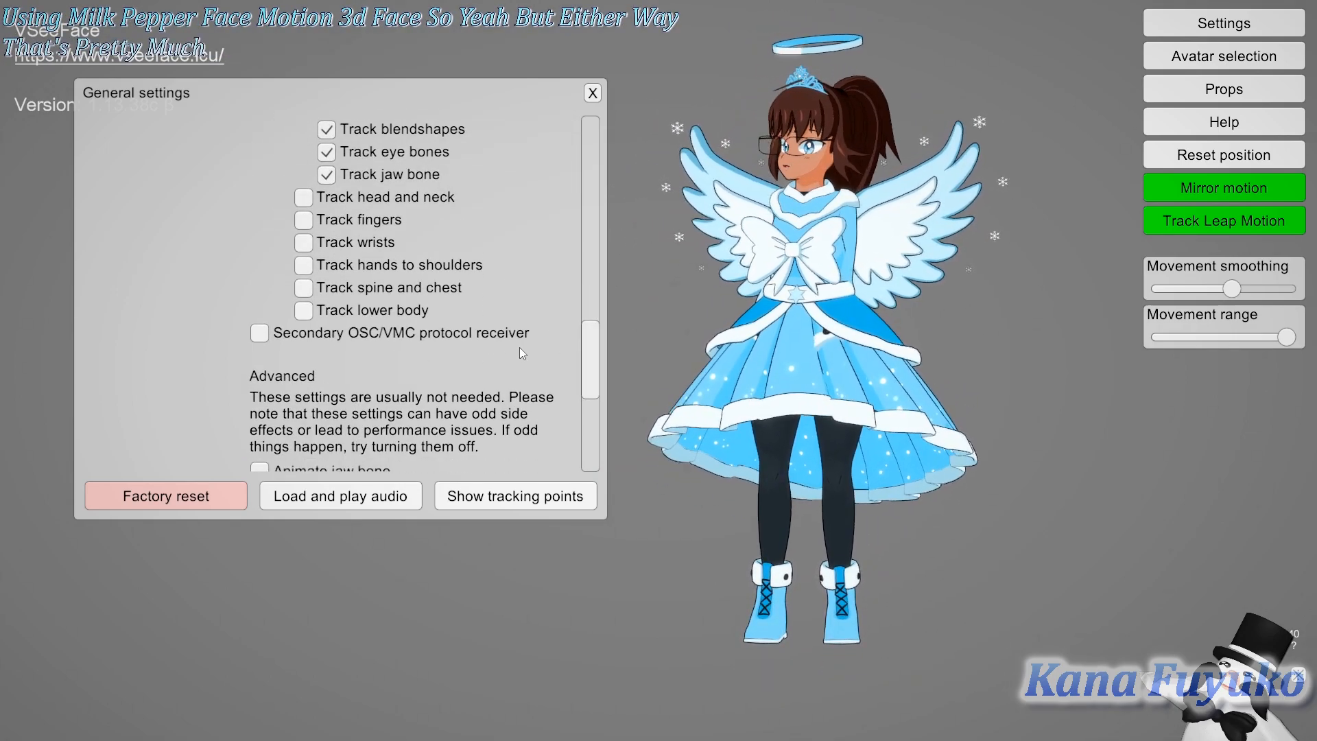
click(470, 339)
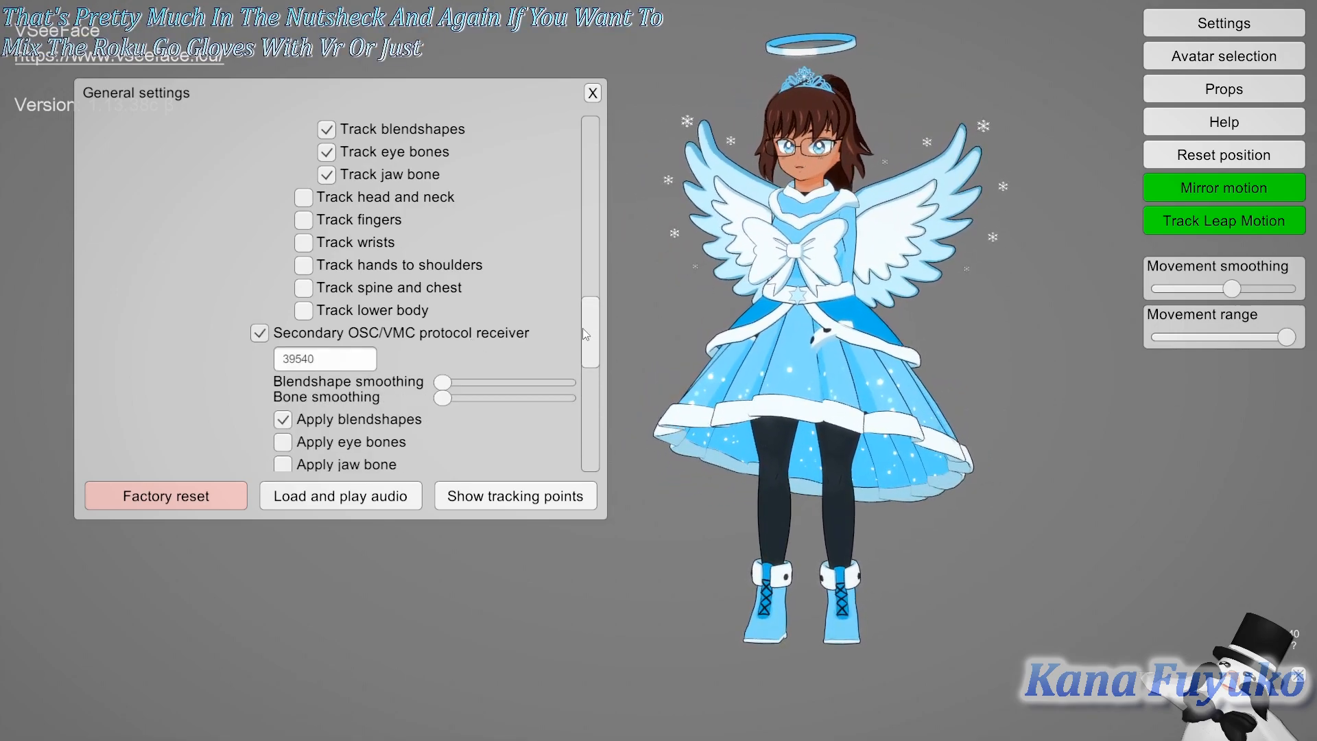
scroll(587, 353, down, 3)
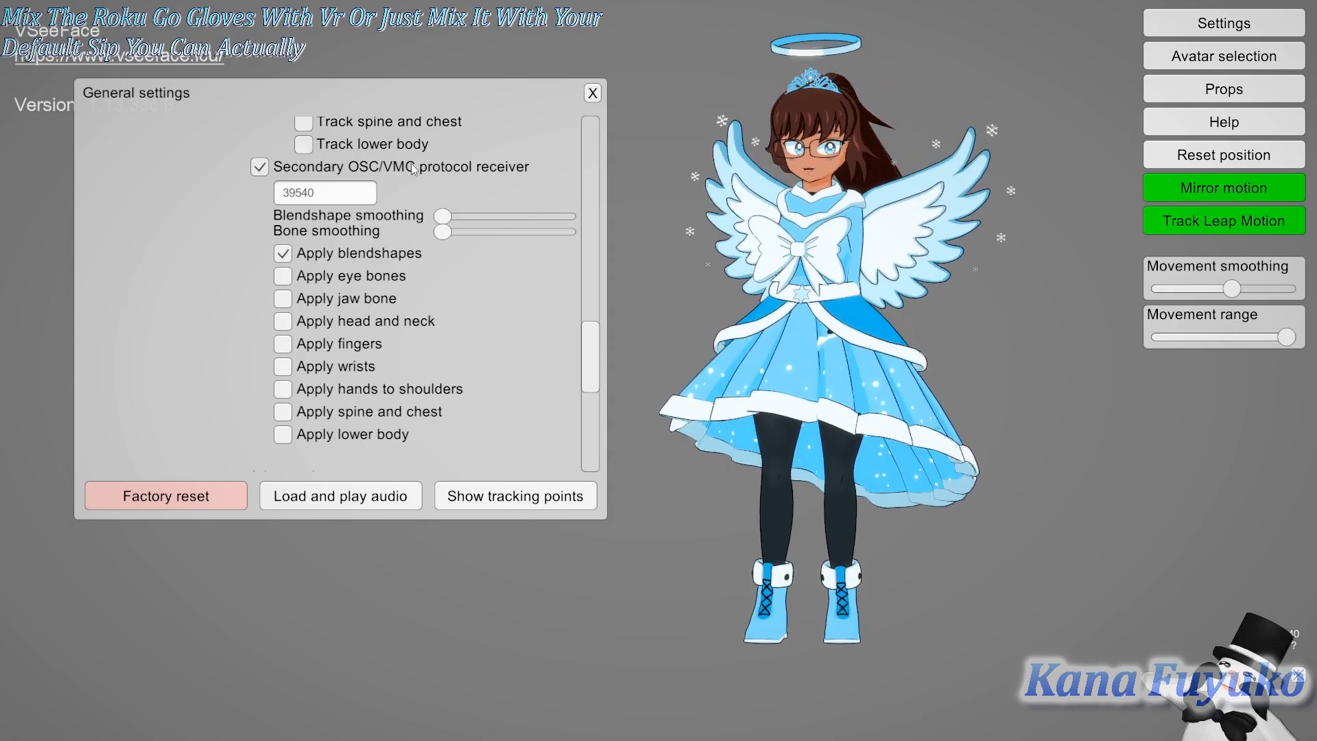
scroll(904, 275, up, 3)
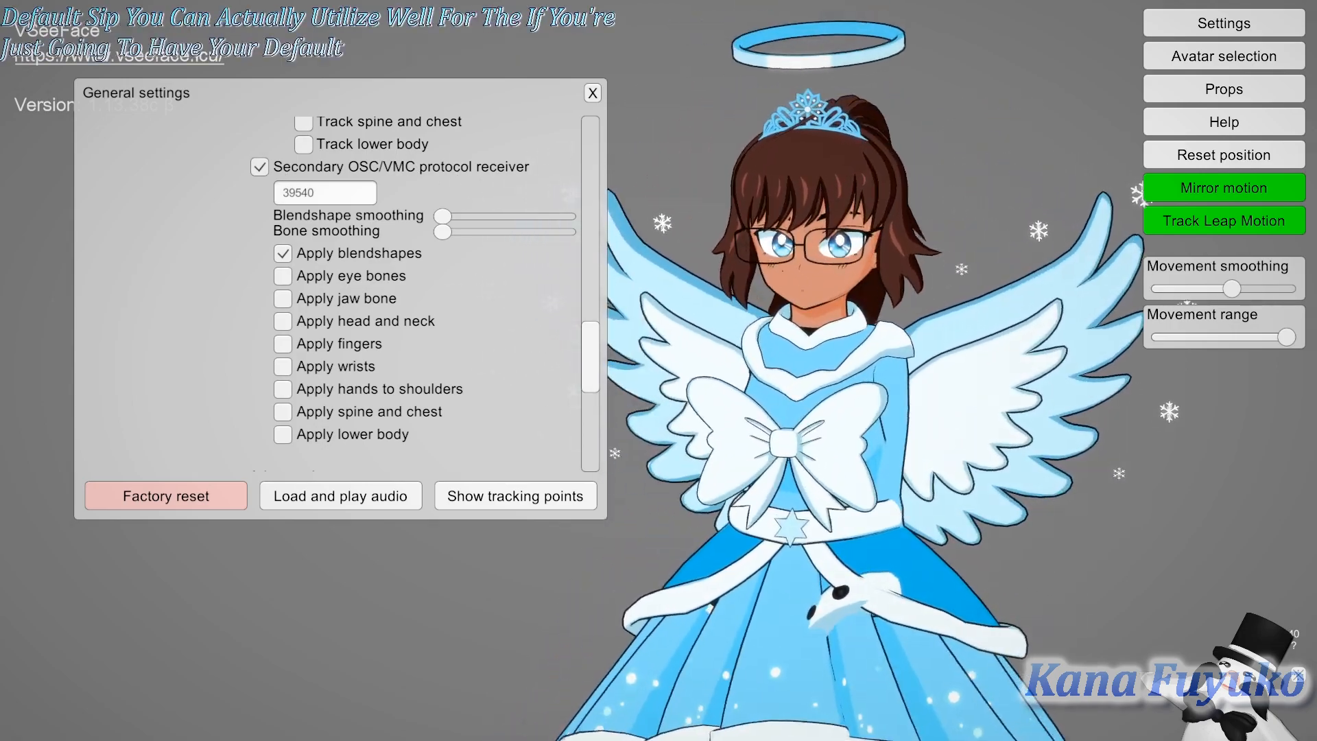
scroll(908, 346, up, 2)
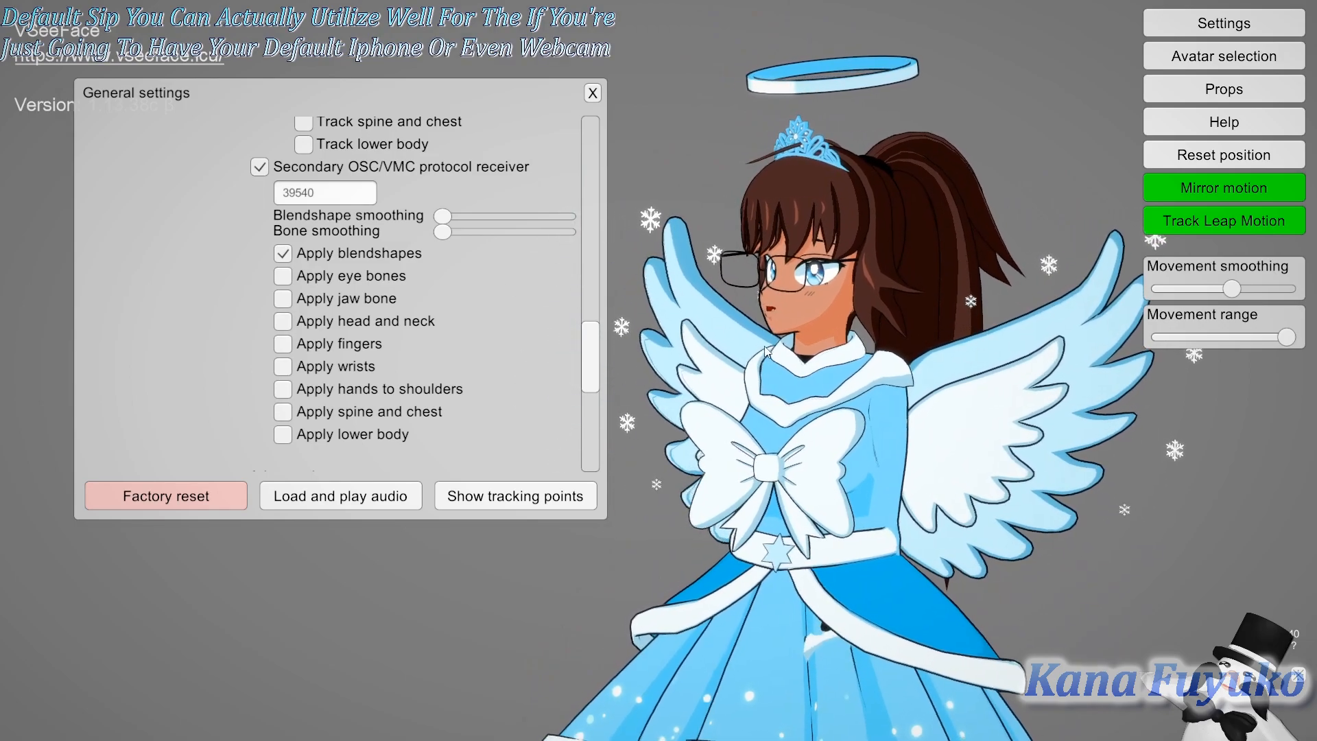
click(372, 167)
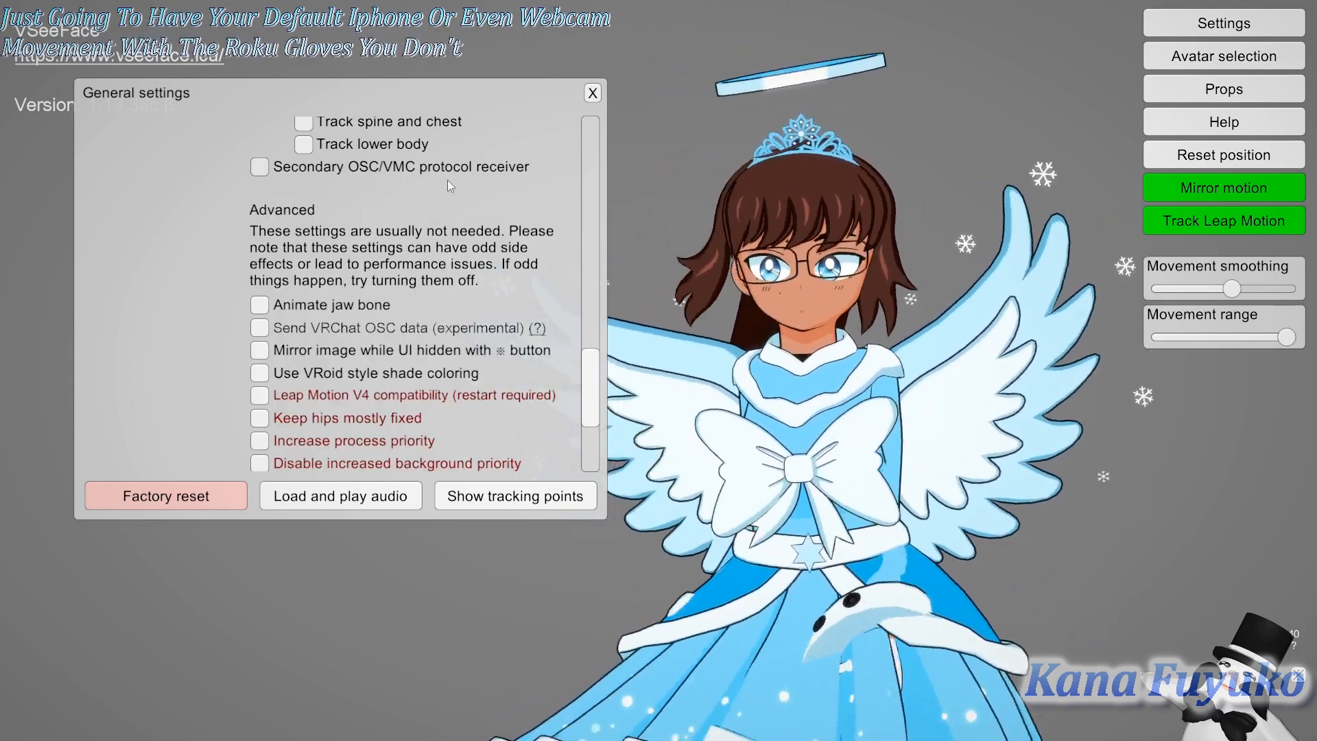
Step: Turn the secondary OSC/VMC protocol receiver on once more to check its body-part options, and turn it back off
mouse_move(587, 372)
mouse_down()
mouse_move(585, 347)
mouse_move(572, 359)
mouse_up()
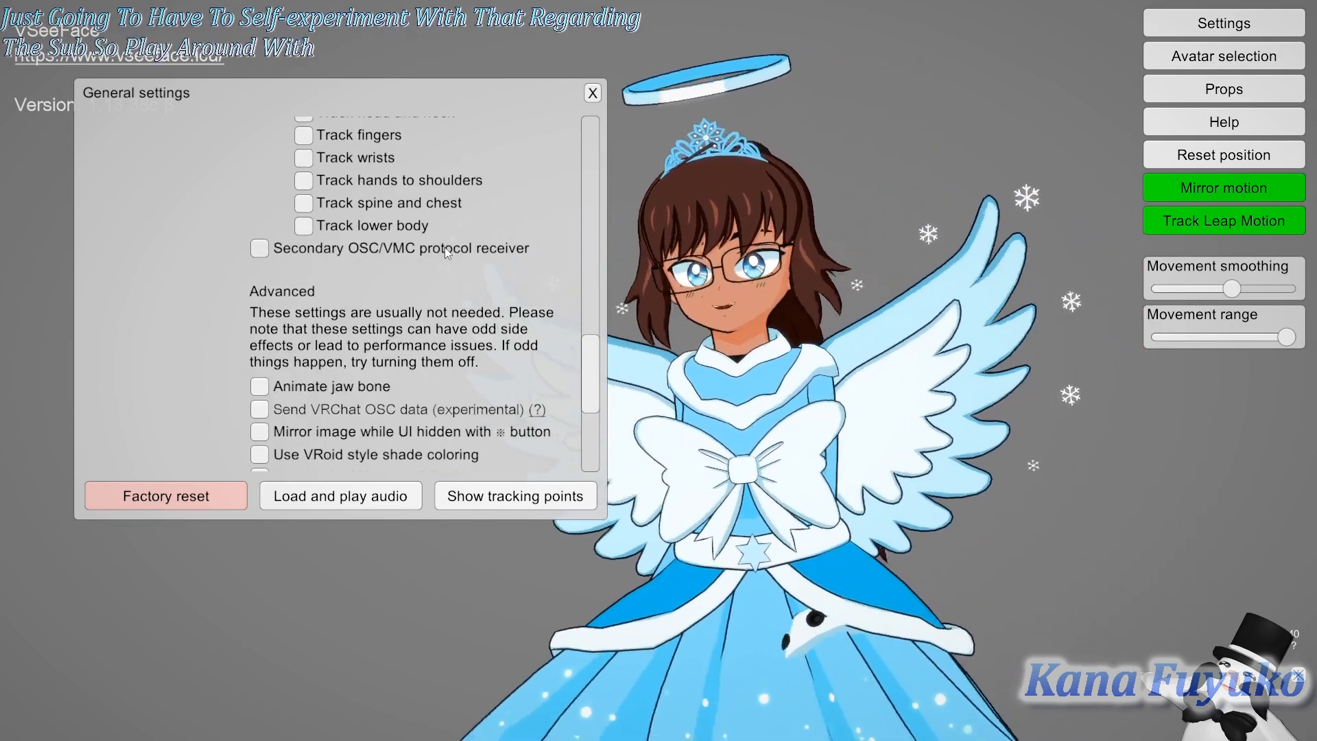
click(444, 251)
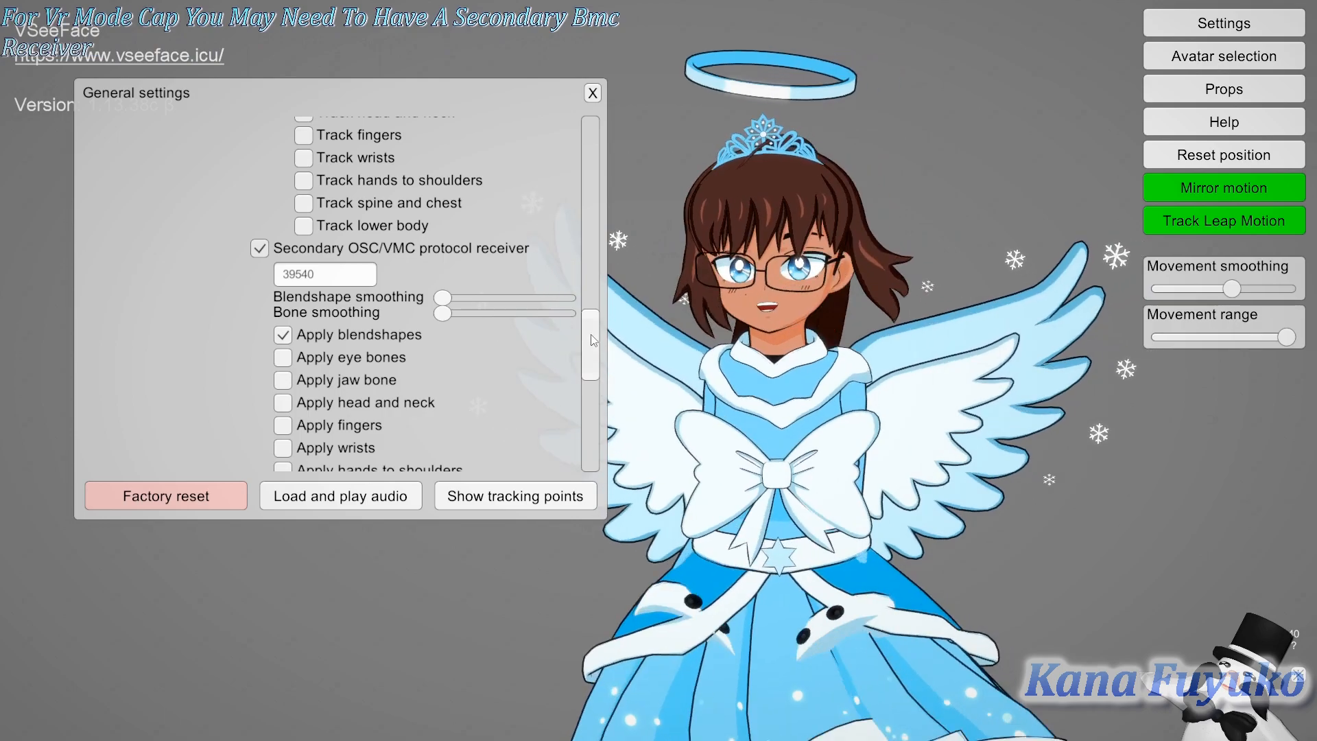
scroll(594, 332, down, 1)
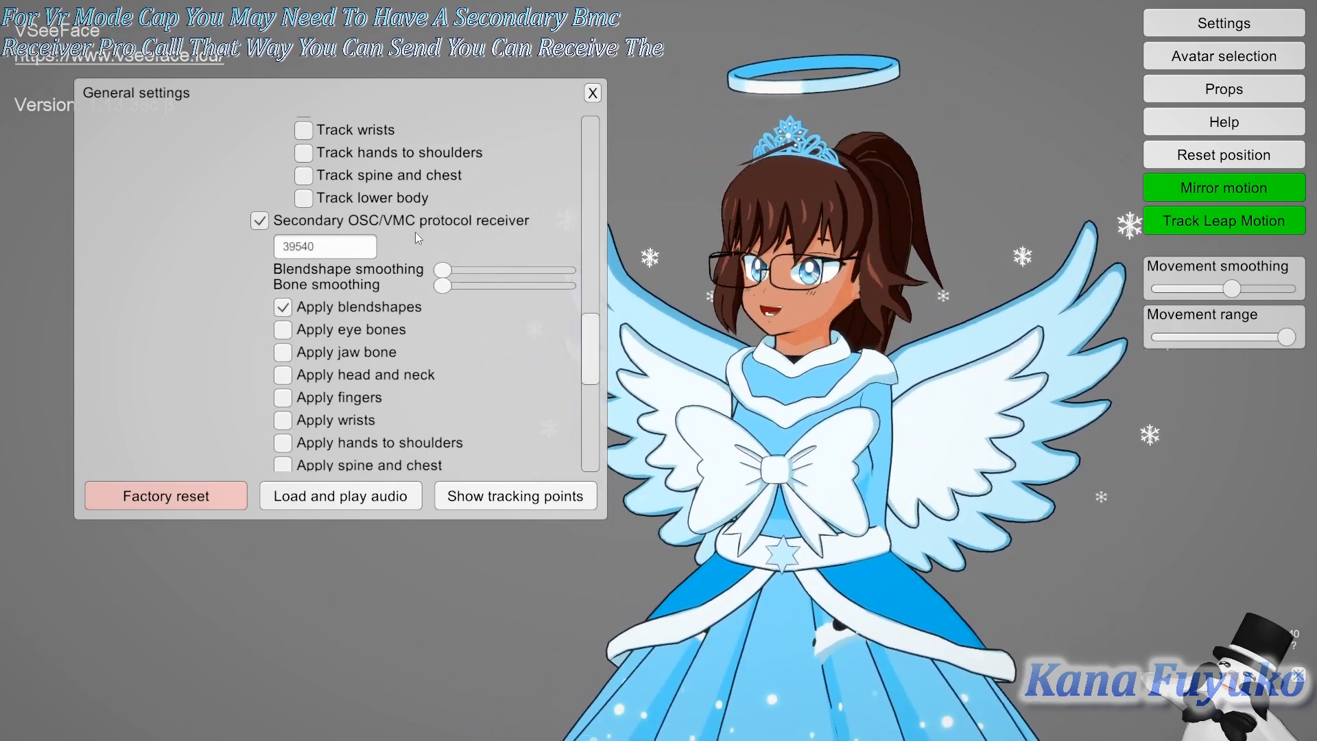
click(411, 220)
Step: Review the main OSC/VMC receiver settings, and close General settings to view the avatar's face up close
drag(594, 371, 586, 209)
scroll(573, 225, down, 10)
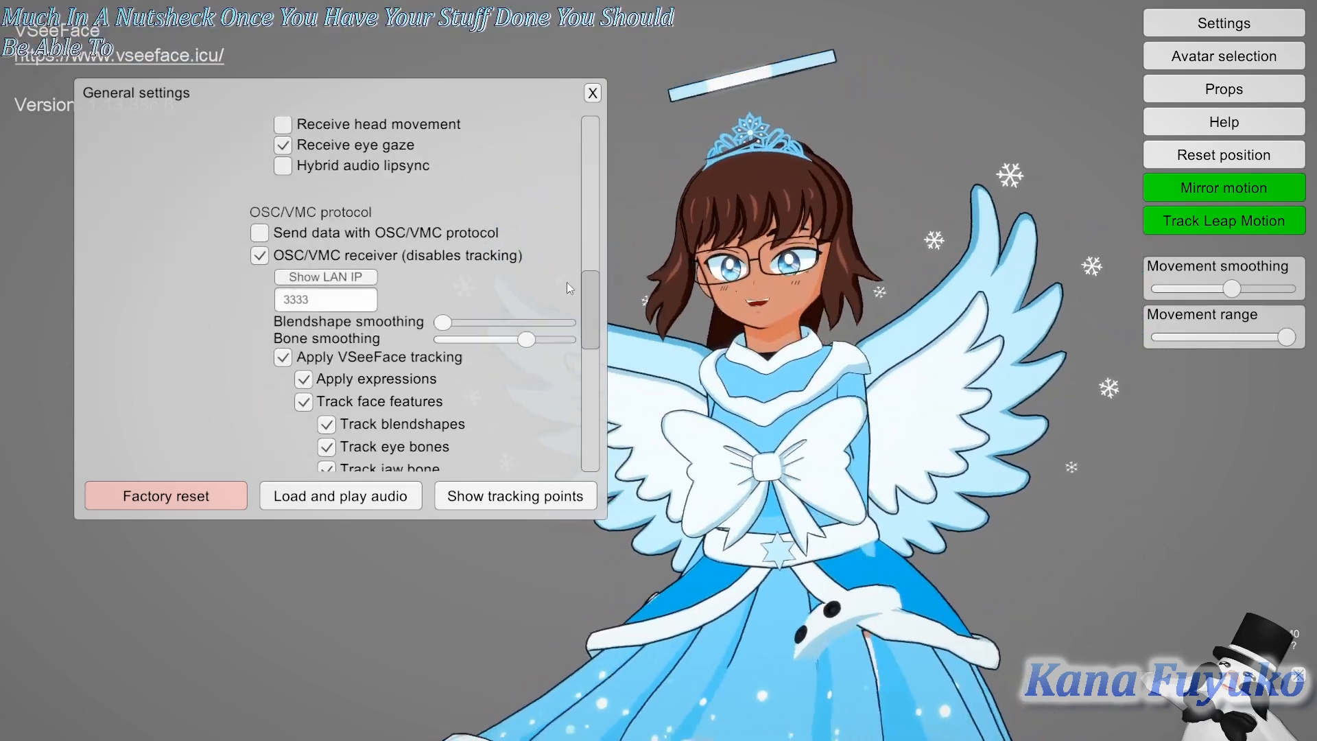
click(593, 94)
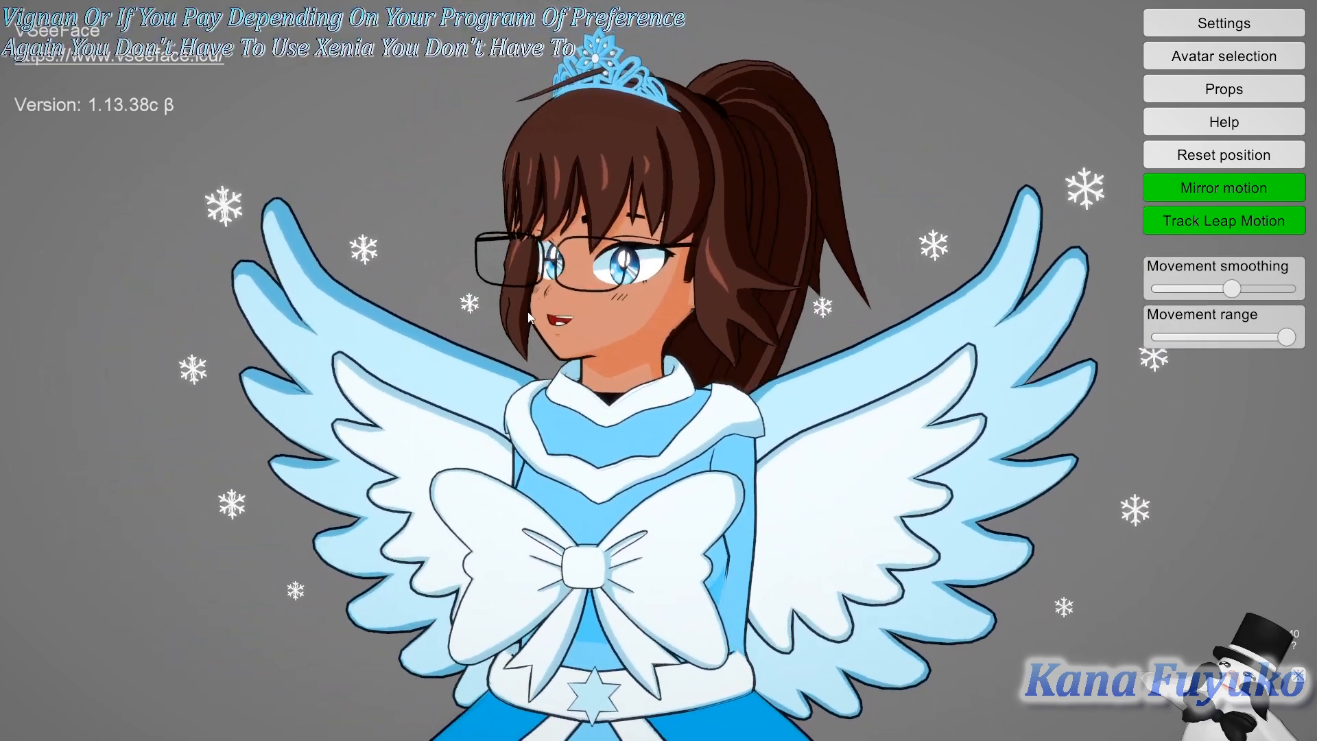
scroll(582, 281, up, 4)
scroll(604, 339, up, 3)
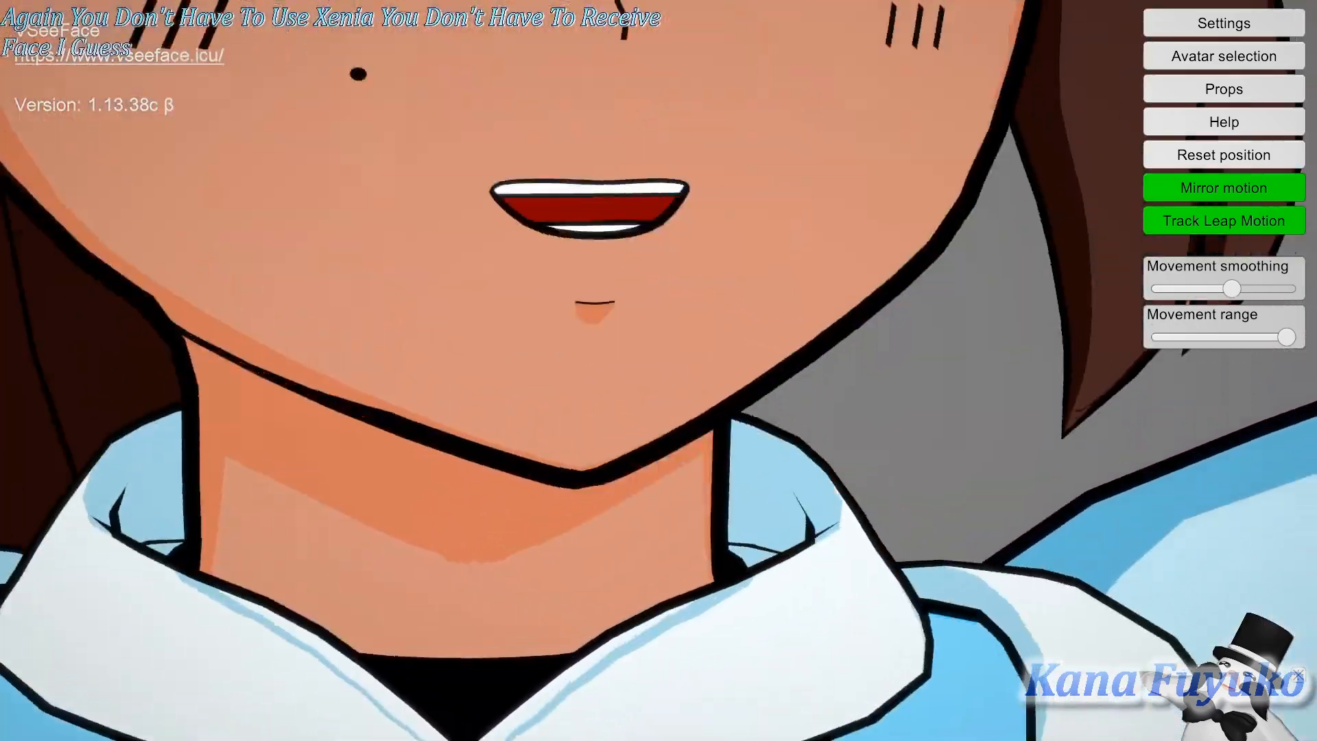